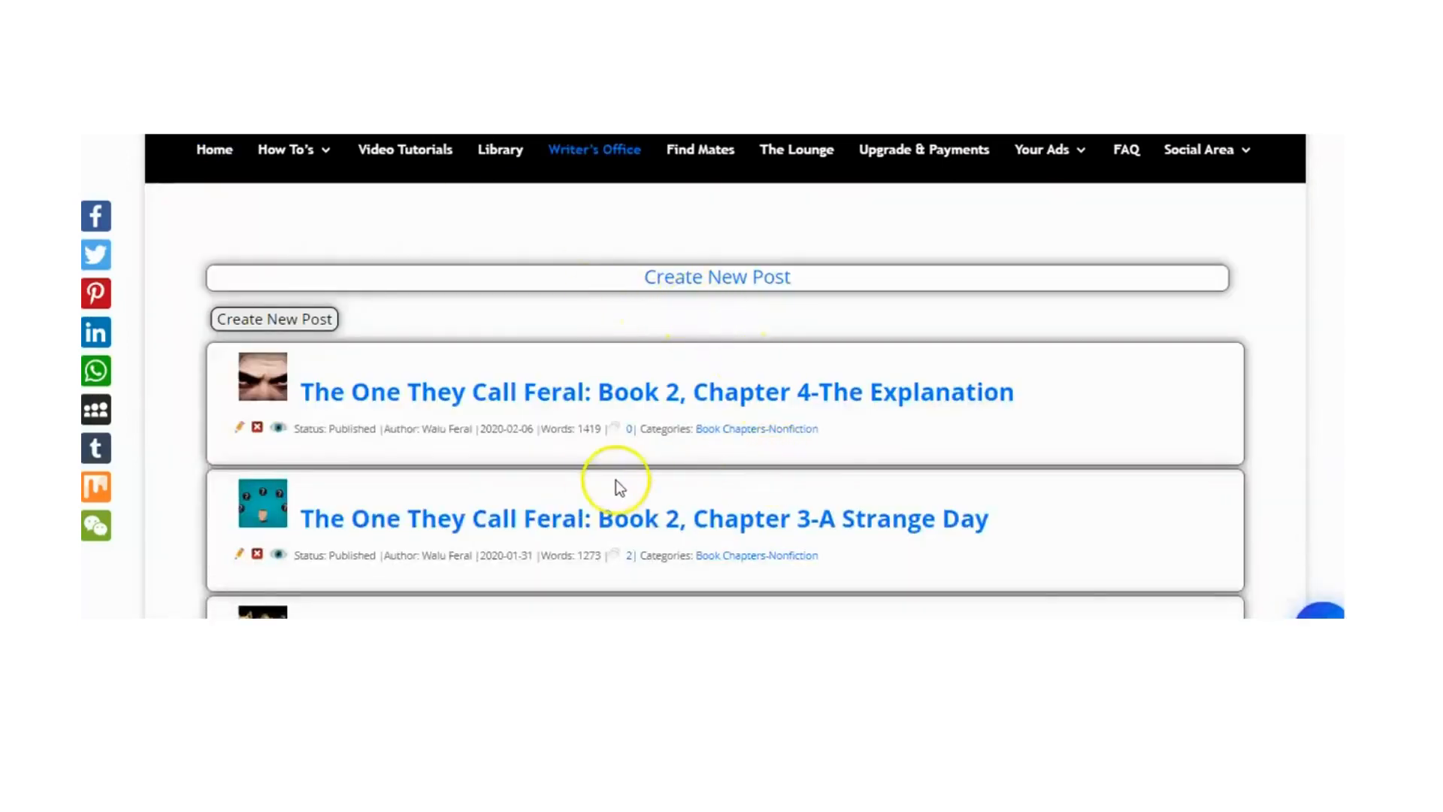
- Look through the list of published posts and open a blank form for creating a new post
{"action": "scroll", "coordinate": [591, 460], "scroll_direction": "down", "scroll_amount": 3}
{"action": "scroll", "coordinate": [591, 460], "scroll_direction": "down", "scroll_amount": 10}
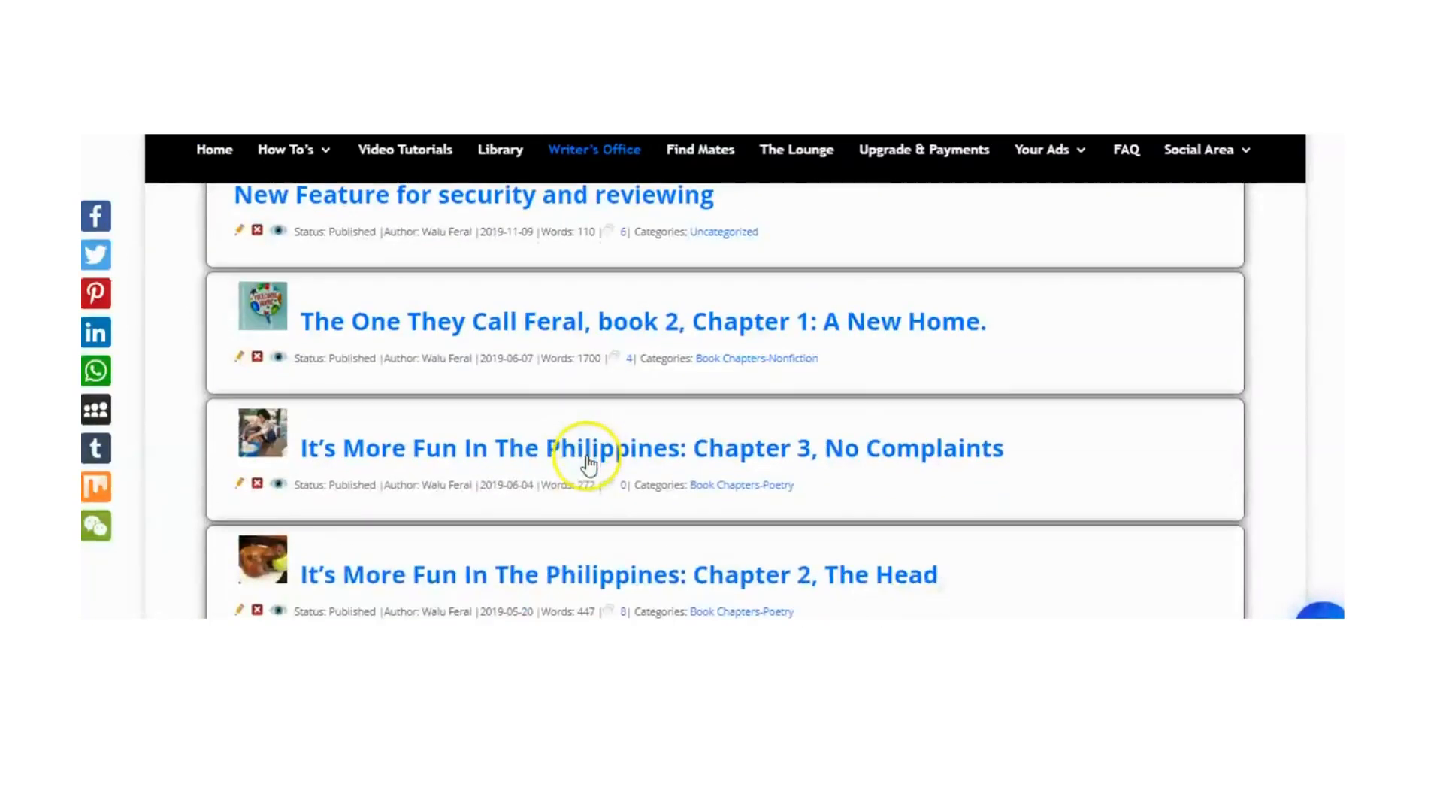
{"action": "scroll", "coordinate": [578, 473], "scroll_direction": "up", "scroll_amount": 12}
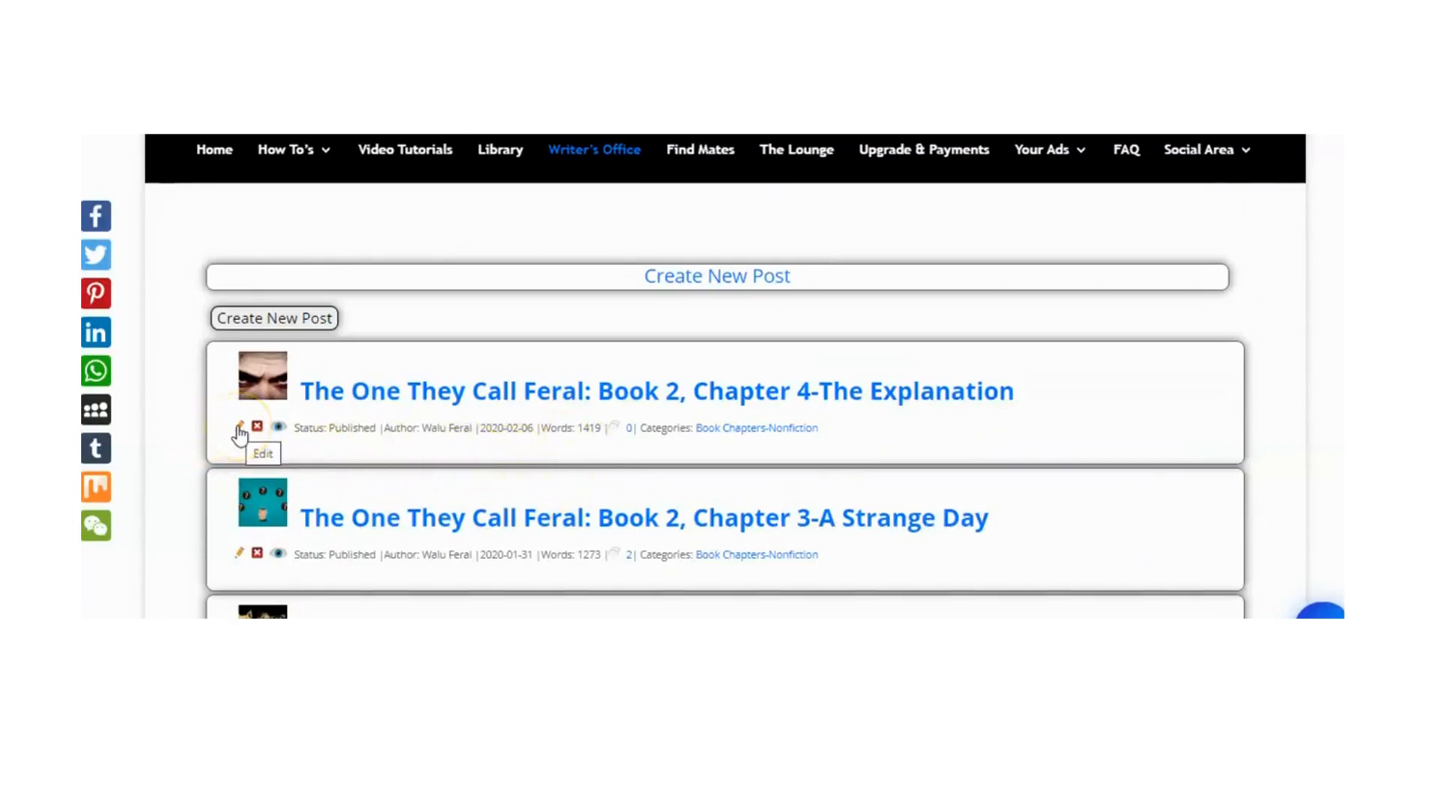
{"action": "scroll", "coordinate": [516, 599], "scroll_direction": "down", "scroll_amount": 2}
{"action": "scroll", "coordinate": [516, 612], "scroll_direction": "up", "scroll_amount": 2}
{"action": "left_click", "coordinate": [278, 427]}
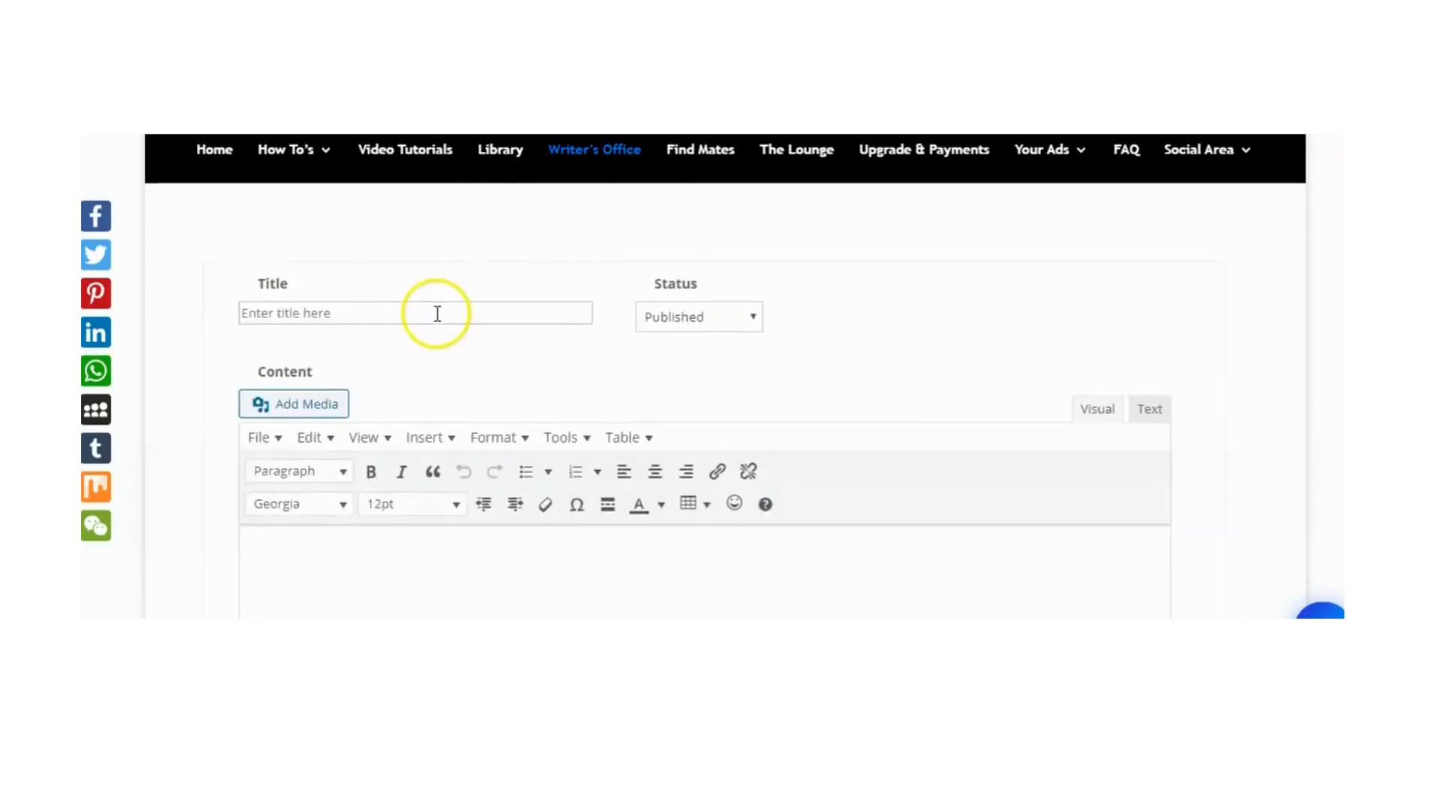
- Enter "Type title" as the title of the new post
{"action": "scroll", "coordinate": [435, 314], "scroll_direction": "down", "scroll_amount": 2}
{"action": "scroll", "coordinate": [436, 336], "scroll_direction": "up", "scroll_amount": 2}
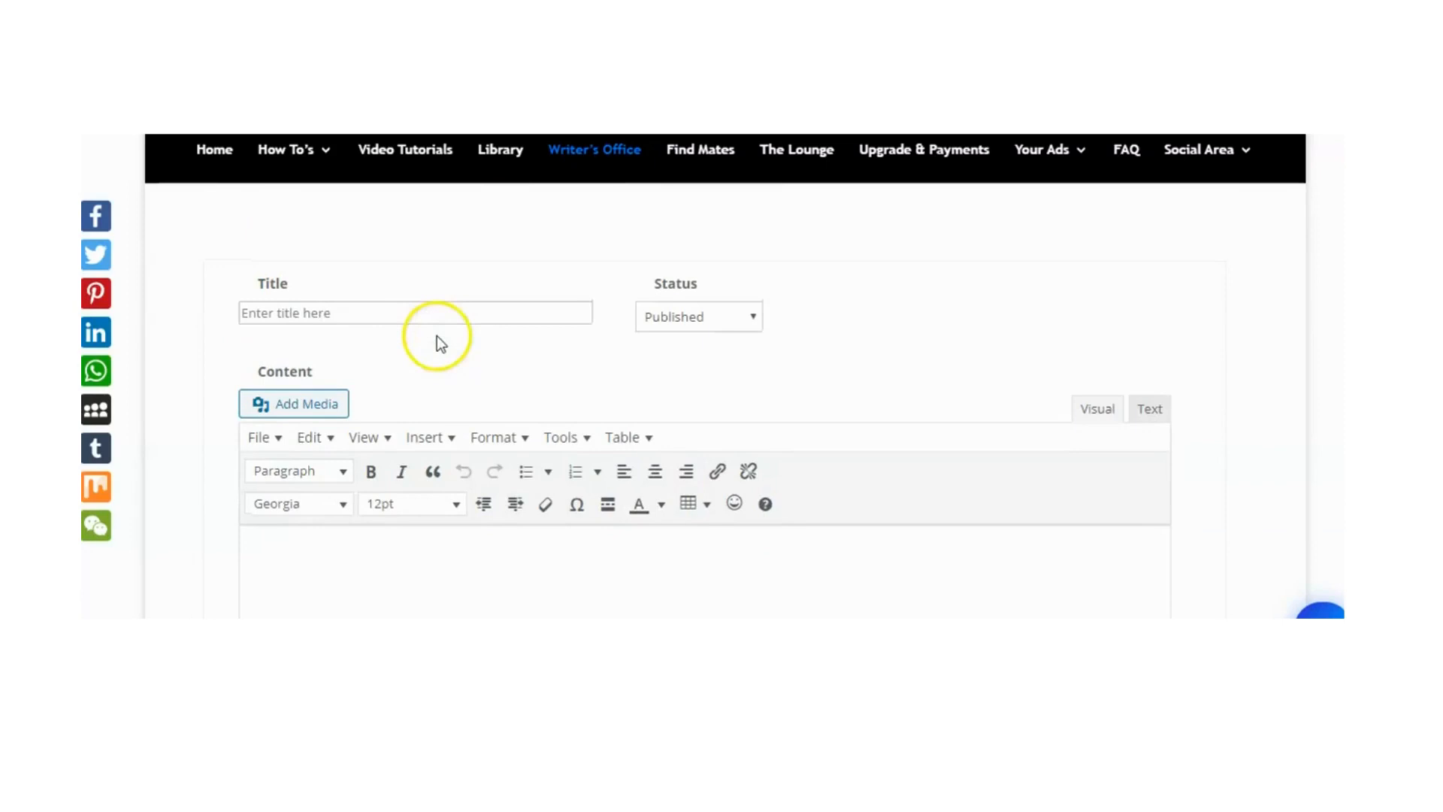
{"action": "left_click", "coordinate": [316, 308]}
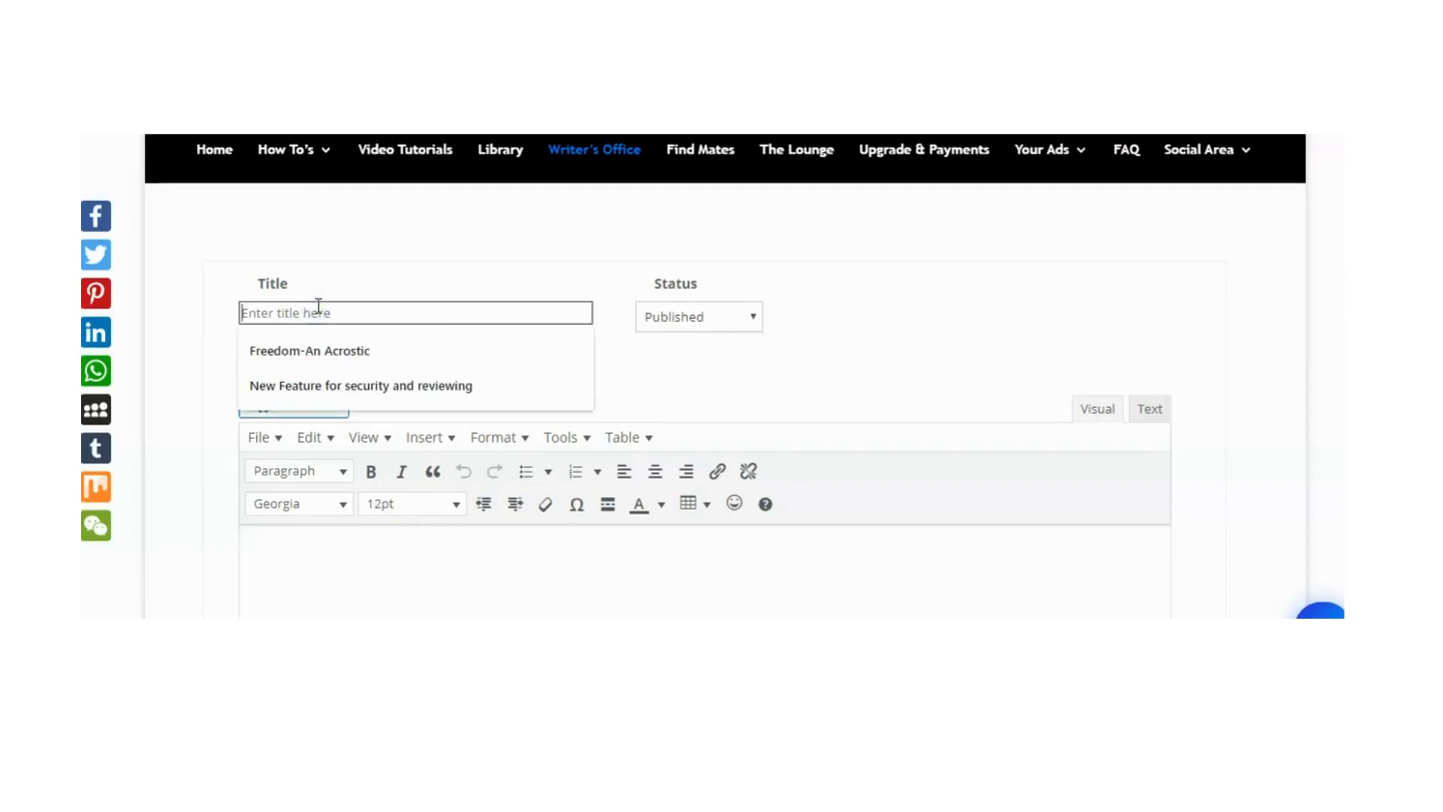
{"action": "type", "text": "Type t"}
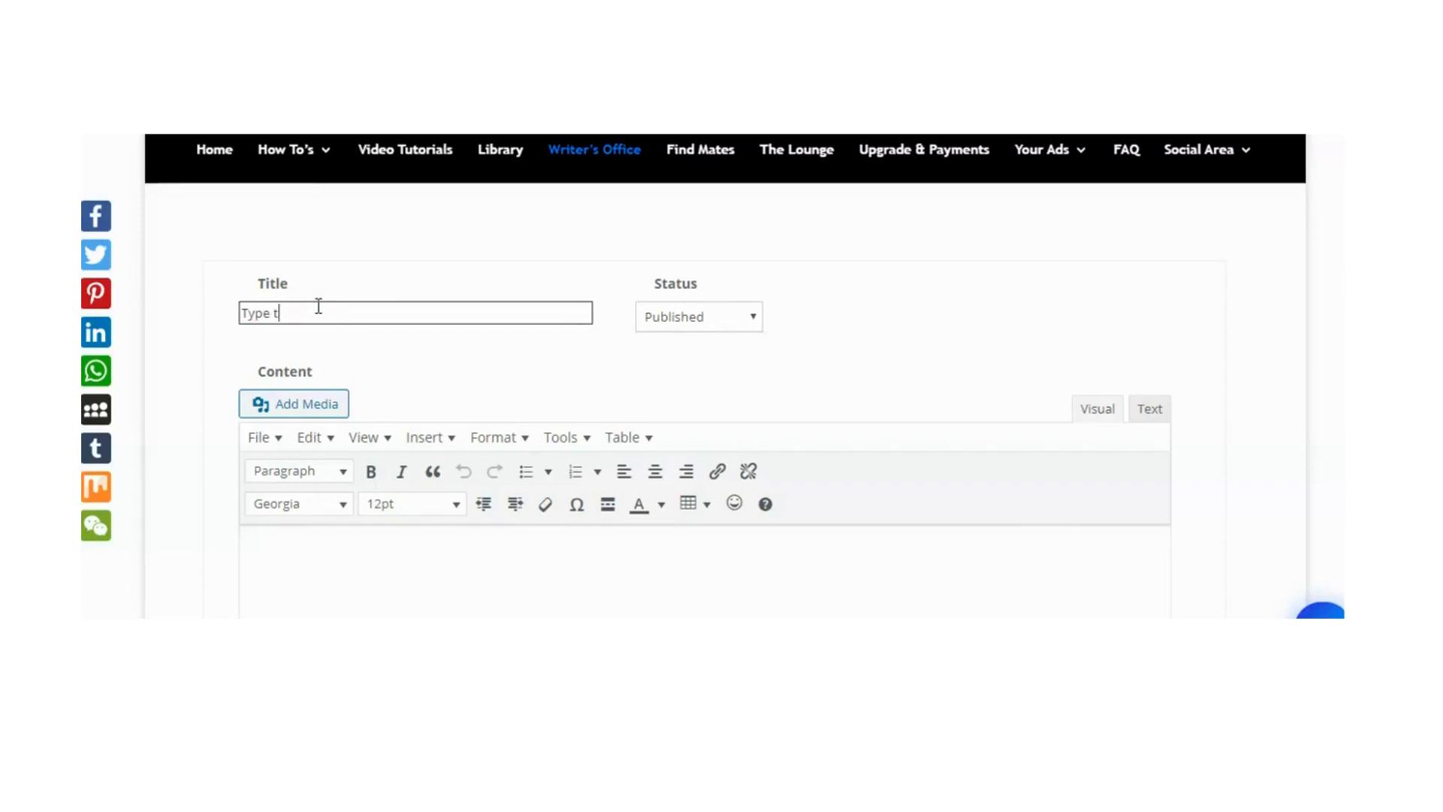
{"action": "type", "text": "itle"}
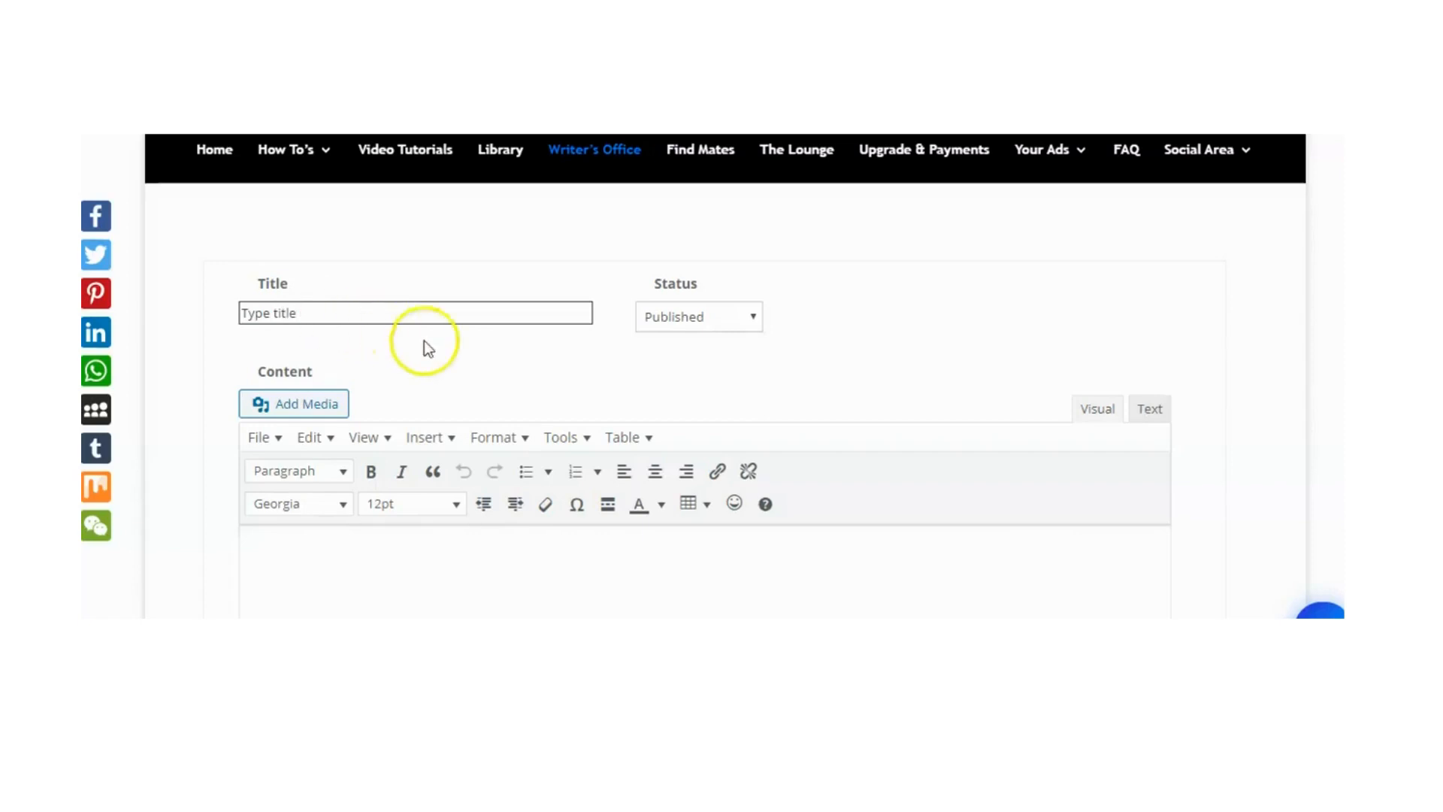
- Insert the image 451.jpg from the media library into the post content and enlarge it to most of the editor's width
{"action": "scroll", "coordinate": [501, 337], "scroll_direction": "down", "scroll_amount": 1}
{"action": "scroll", "coordinate": [500, 337], "scroll_direction": "down", "scroll_amount": 2}
{"action": "scroll", "coordinate": [393, 370], "scroll_direction": "up", "scroll_amount": 3}
{"action": "scroll", "coordinate": [305, 406], "scroll_direction": "down", "scroll_amount": 1}
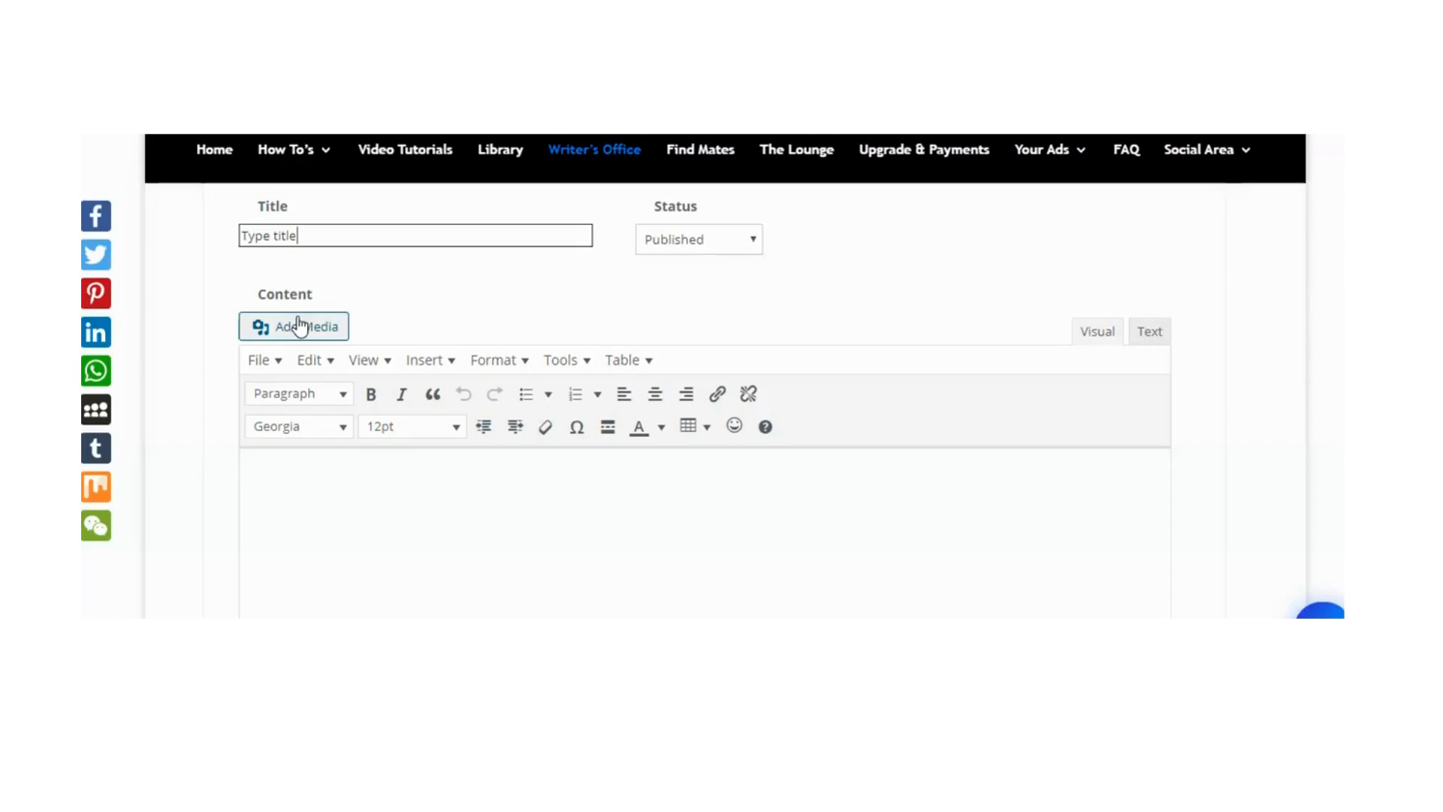
{"action": "left_click", "coordinate": [300, 324]}
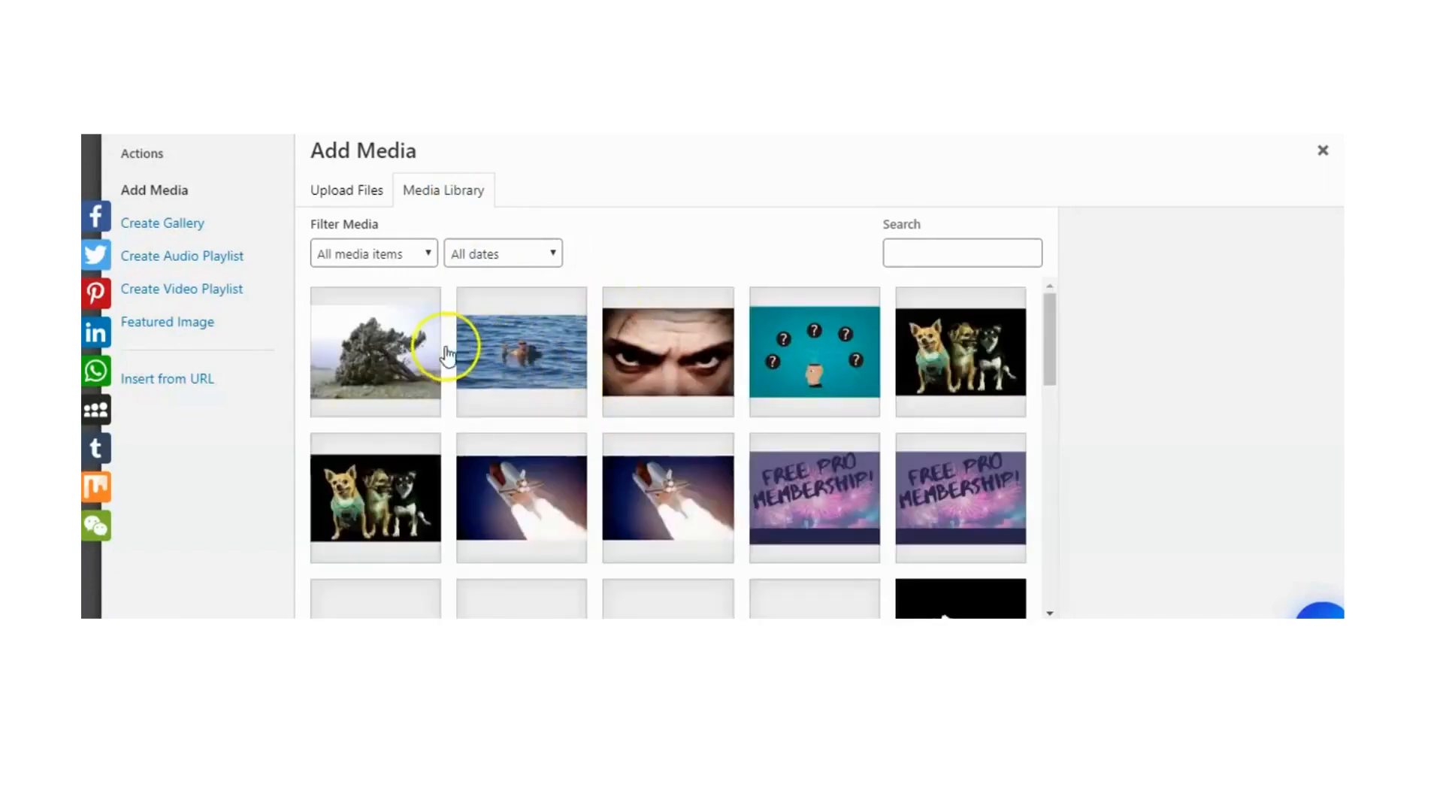
{"action": "left_click", "coordinate": [532, 495]}
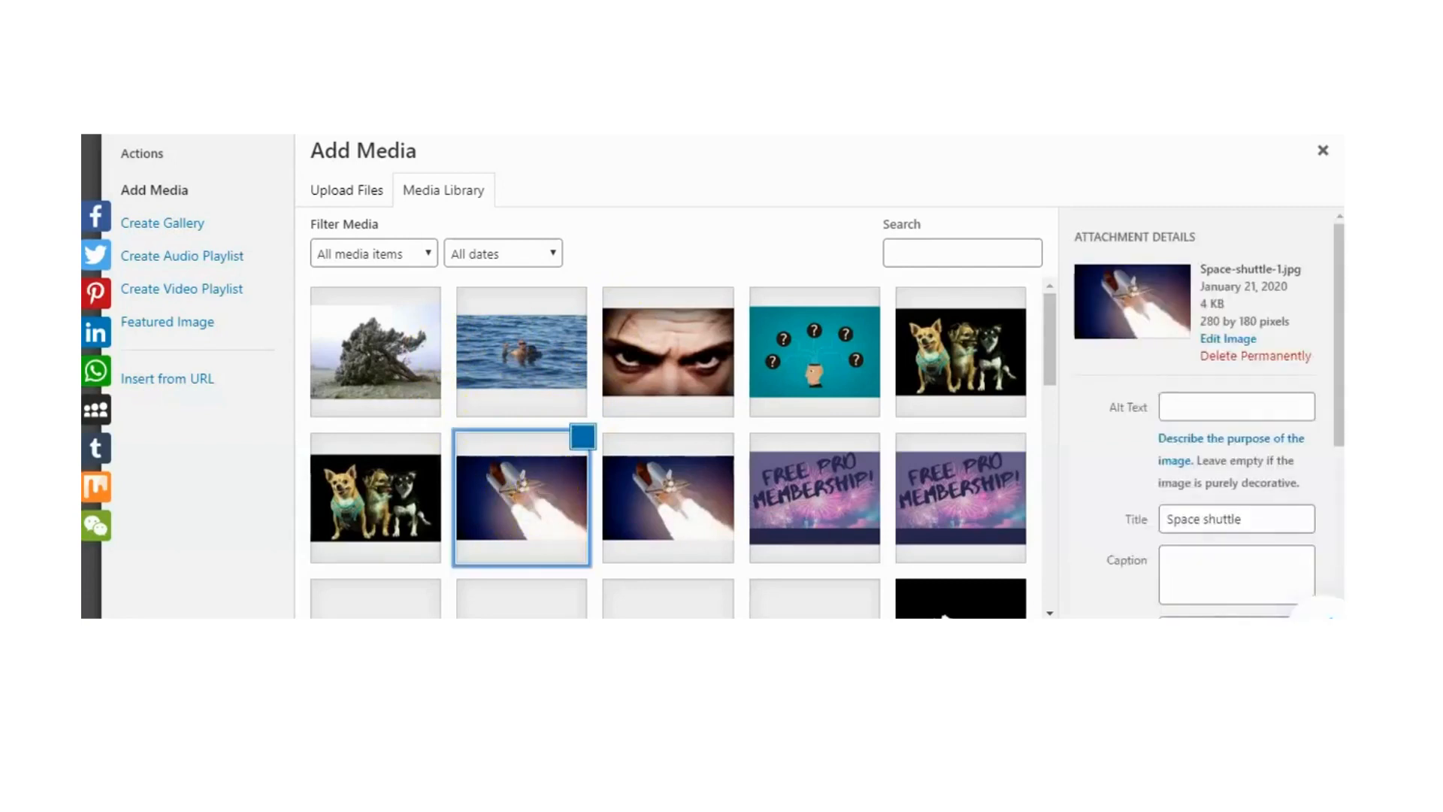
{"action": "left_click", "coordinate": [487, 362]}
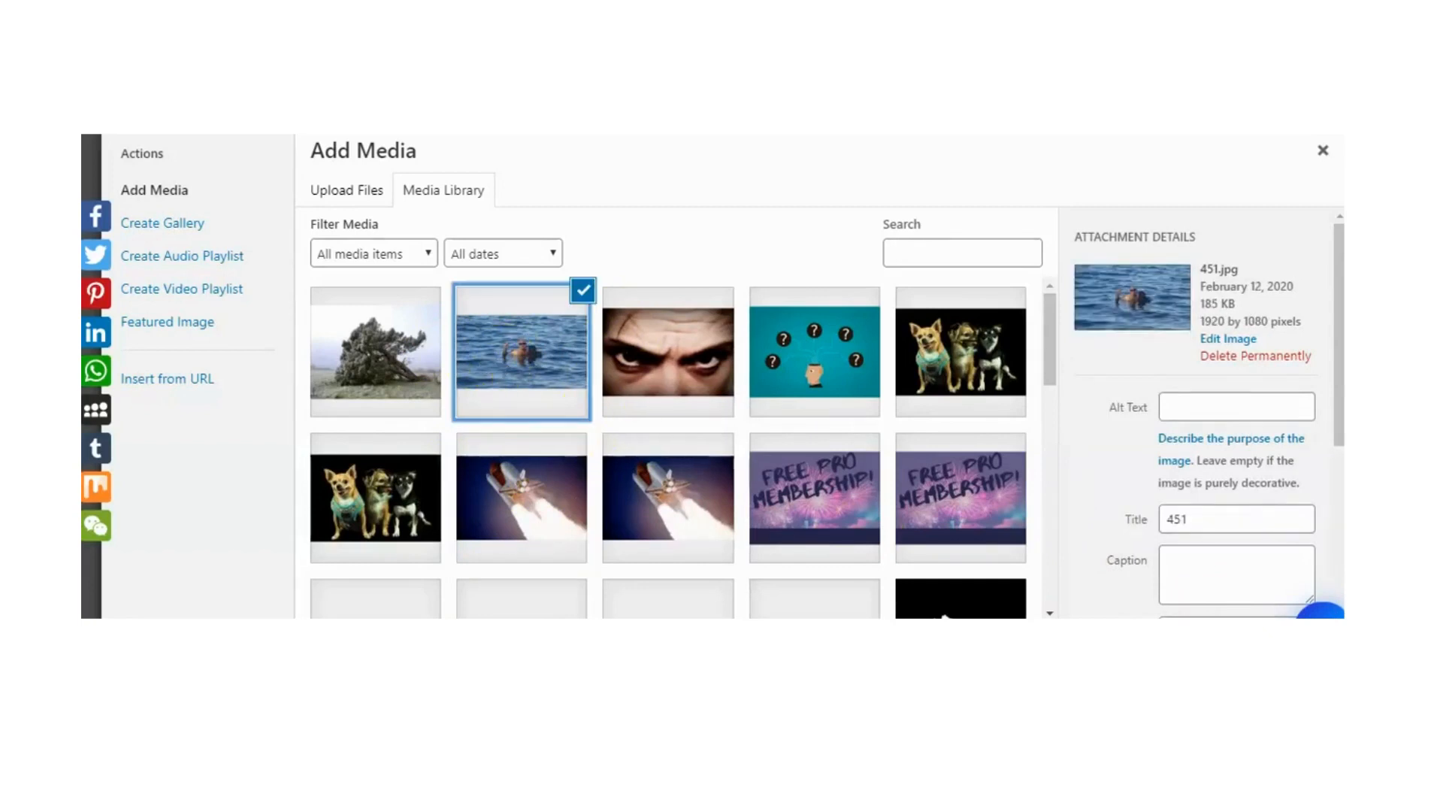
{"action": "left_click", "coordinate": [1263, 657]}
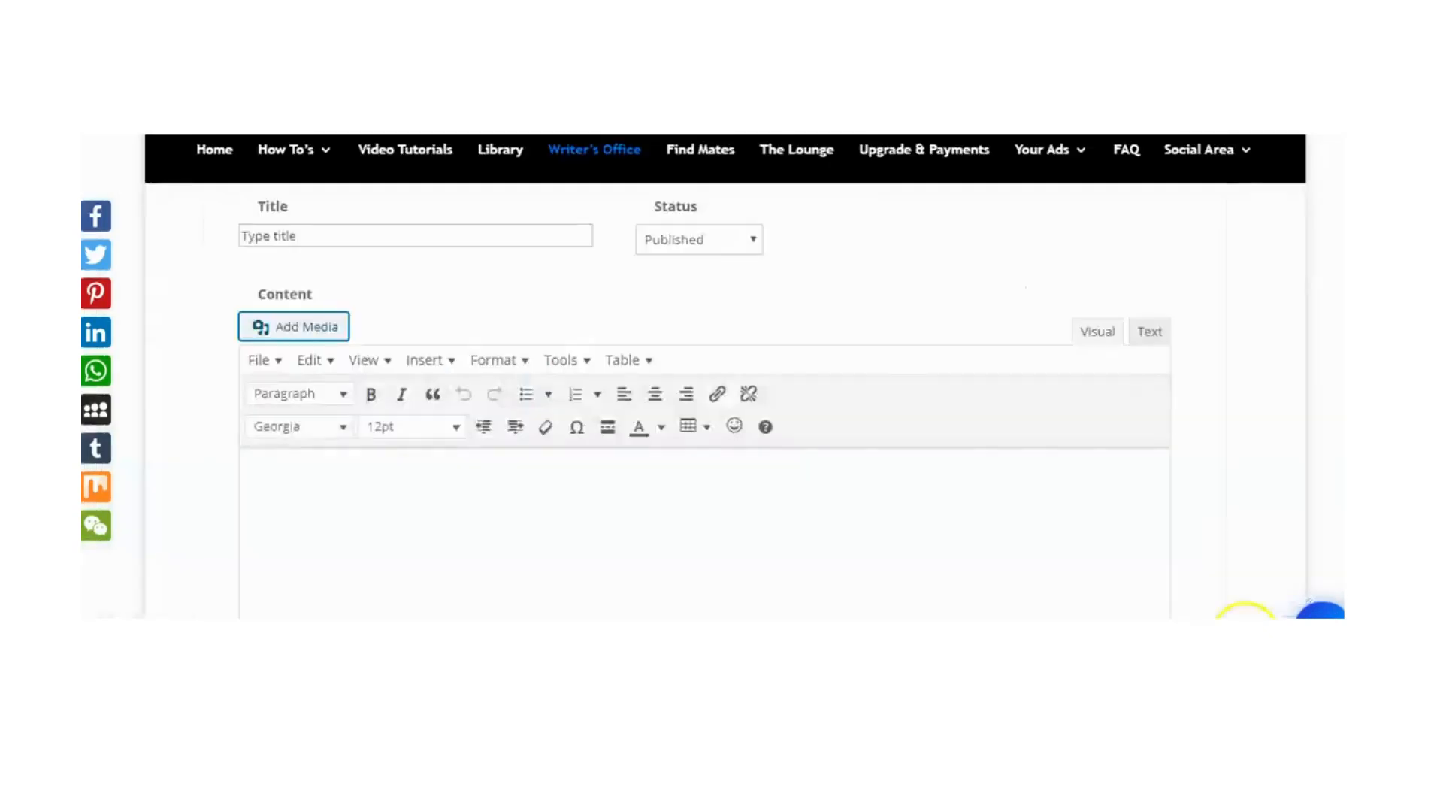
{"action": "scroll", "coordinate": [716, 535], "scroll_direction": "down", "scroll_amount": 2}
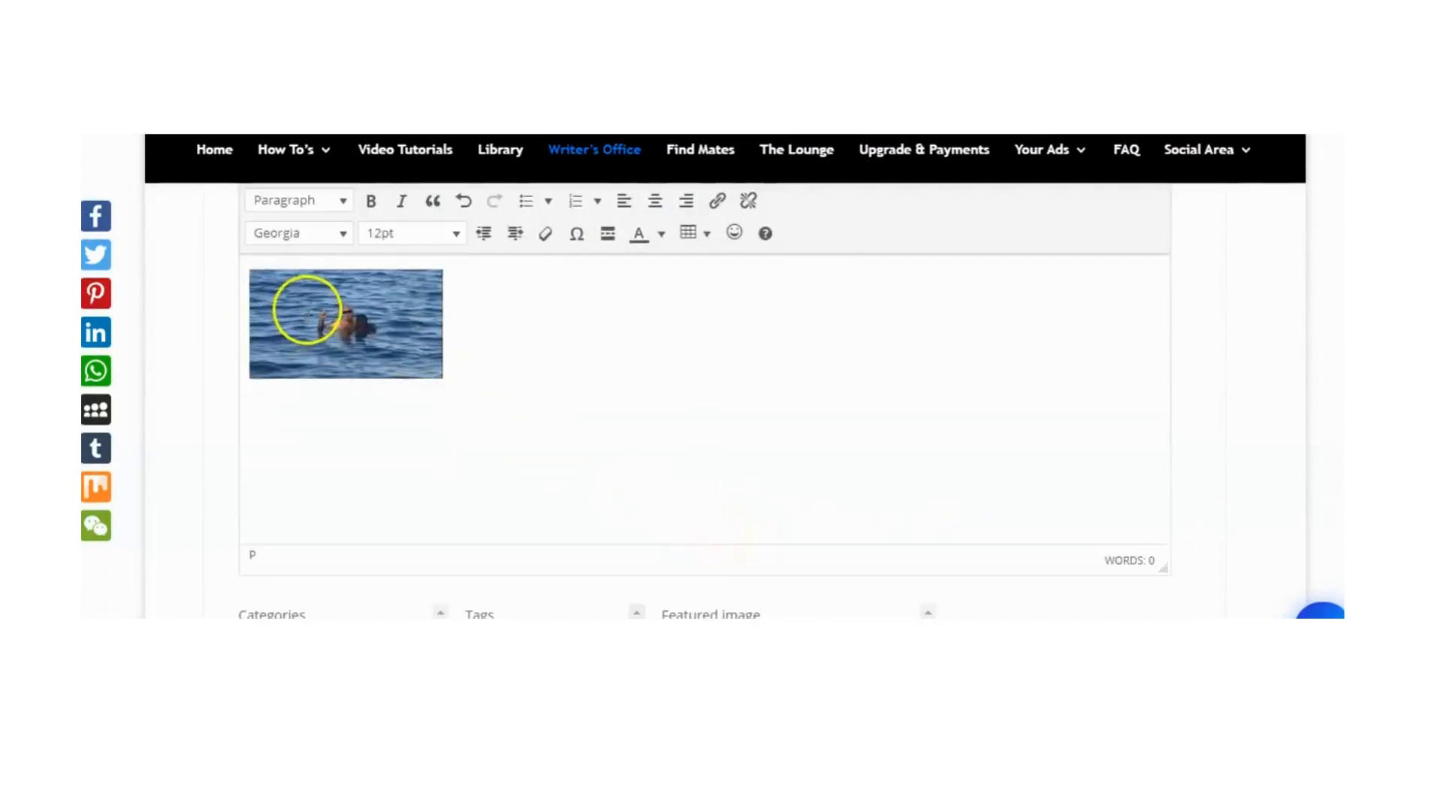
{"action": "left_click", "coordinate": [348, 304]}
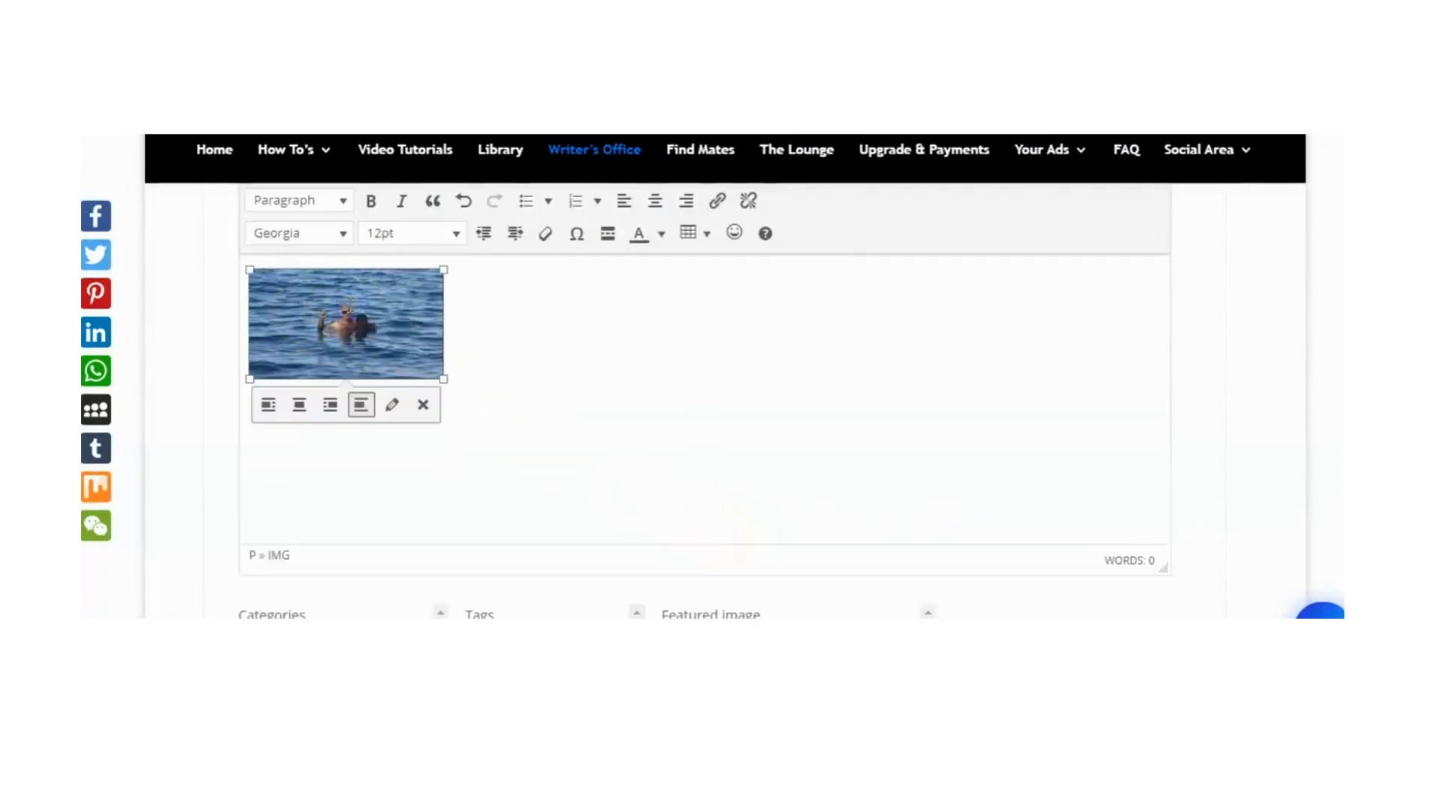
{"action": "left_click_drag", "start_coordinate": [442, 379], "coordinate": [938, 512]}
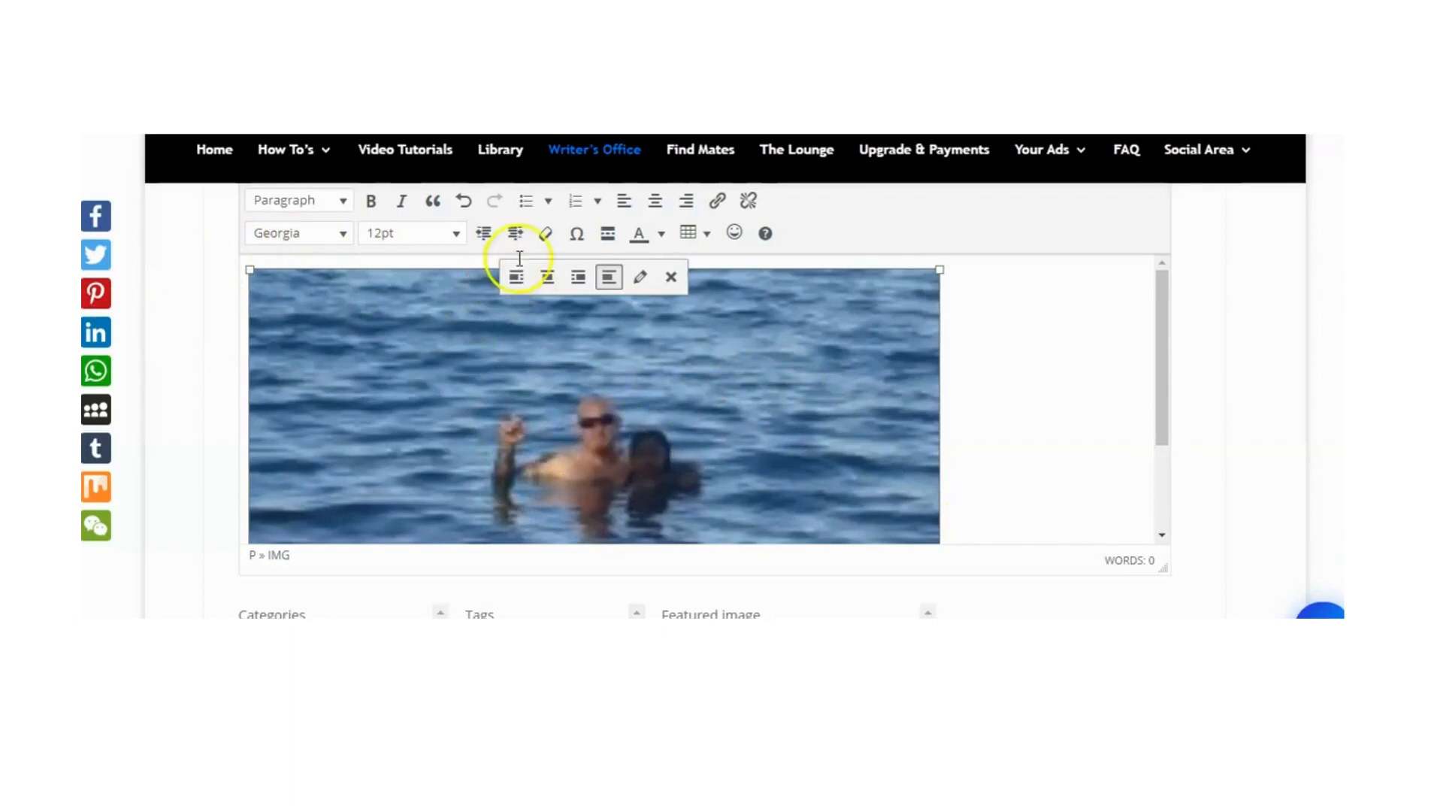
- Try center, no, left and right alignment on the inserted image and remove it from the post content
{"action": "left_click", "coordinate": [547, 279]}
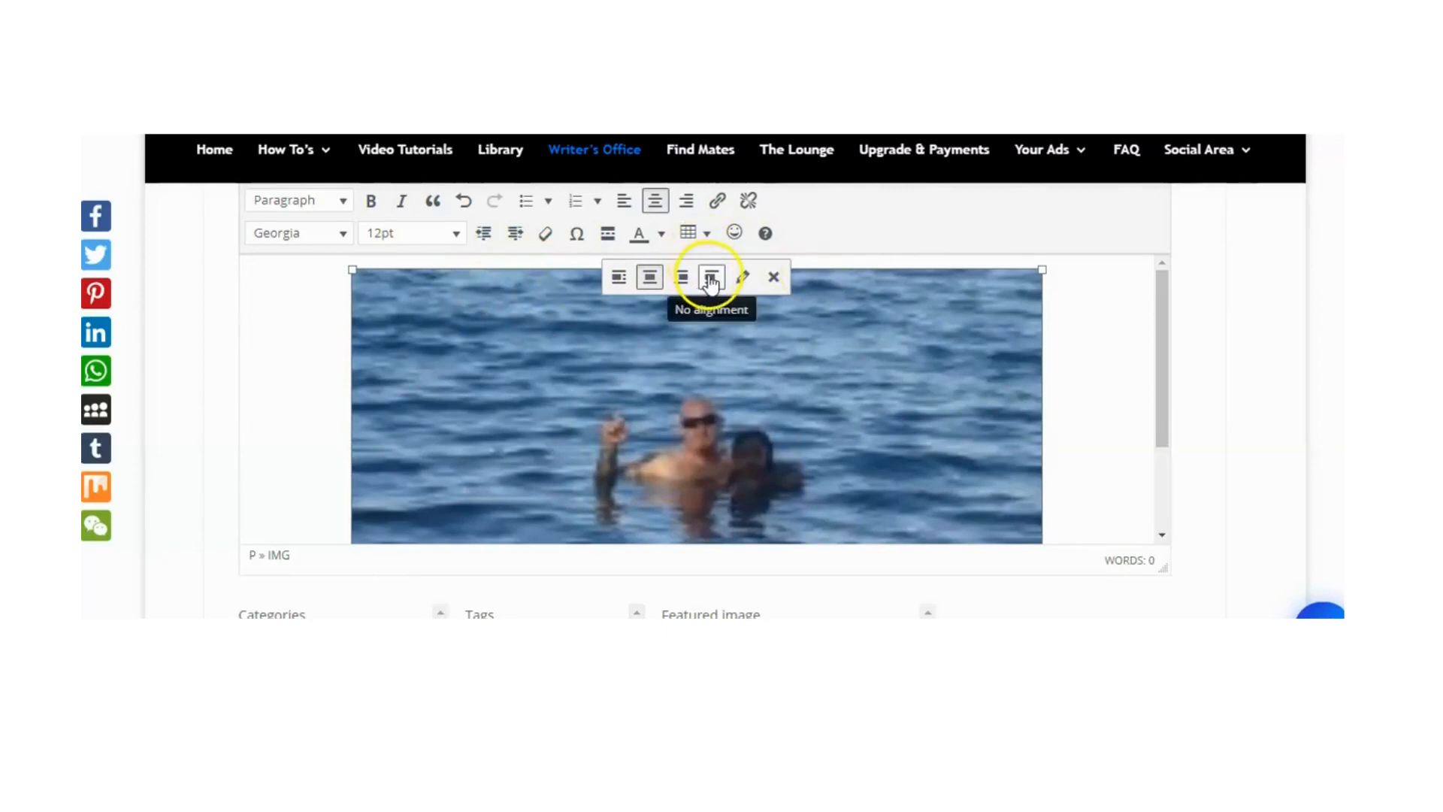
{"action": "left_click", "coordinate": [711, 282]}
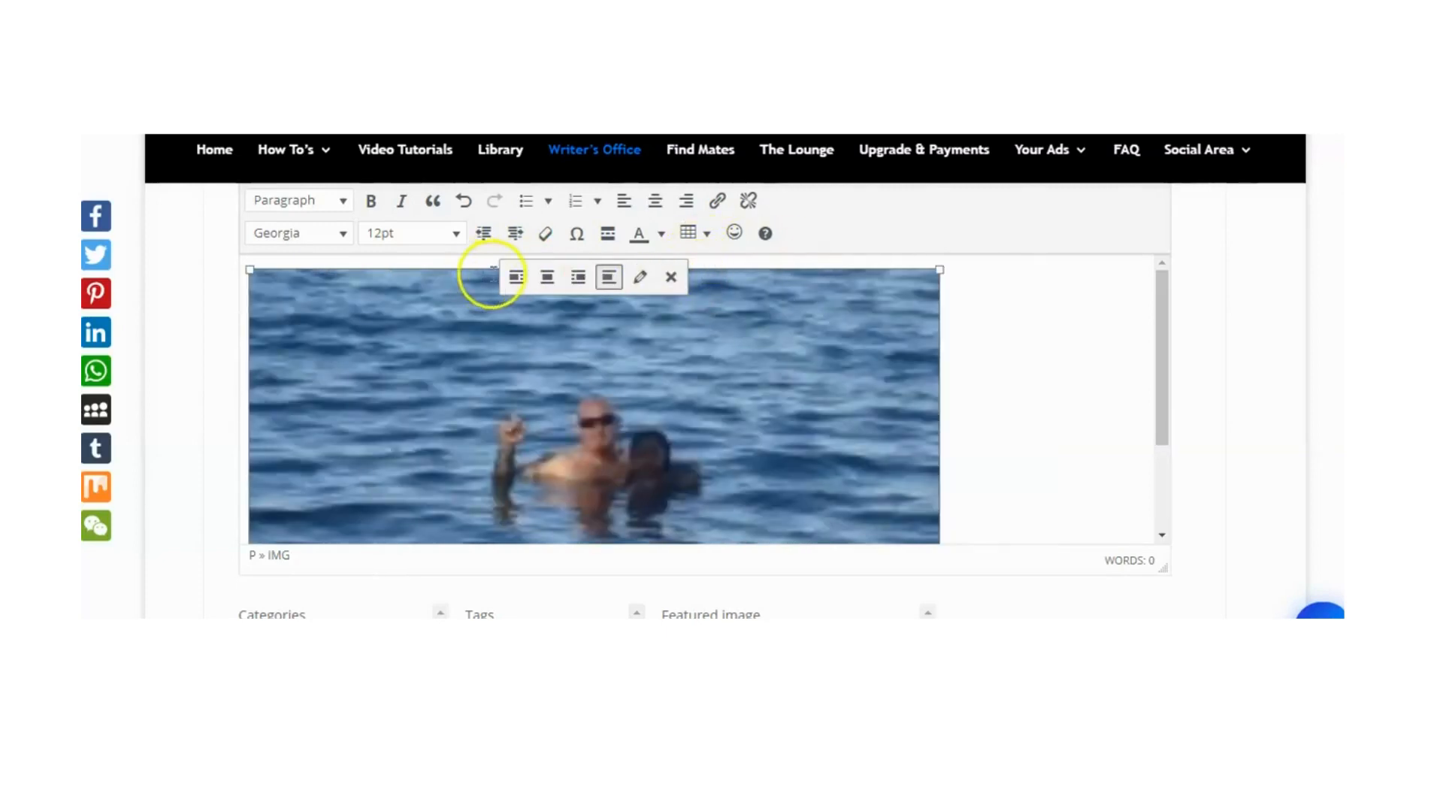
{"action": "left_click", "coordinate": [522, 282]}
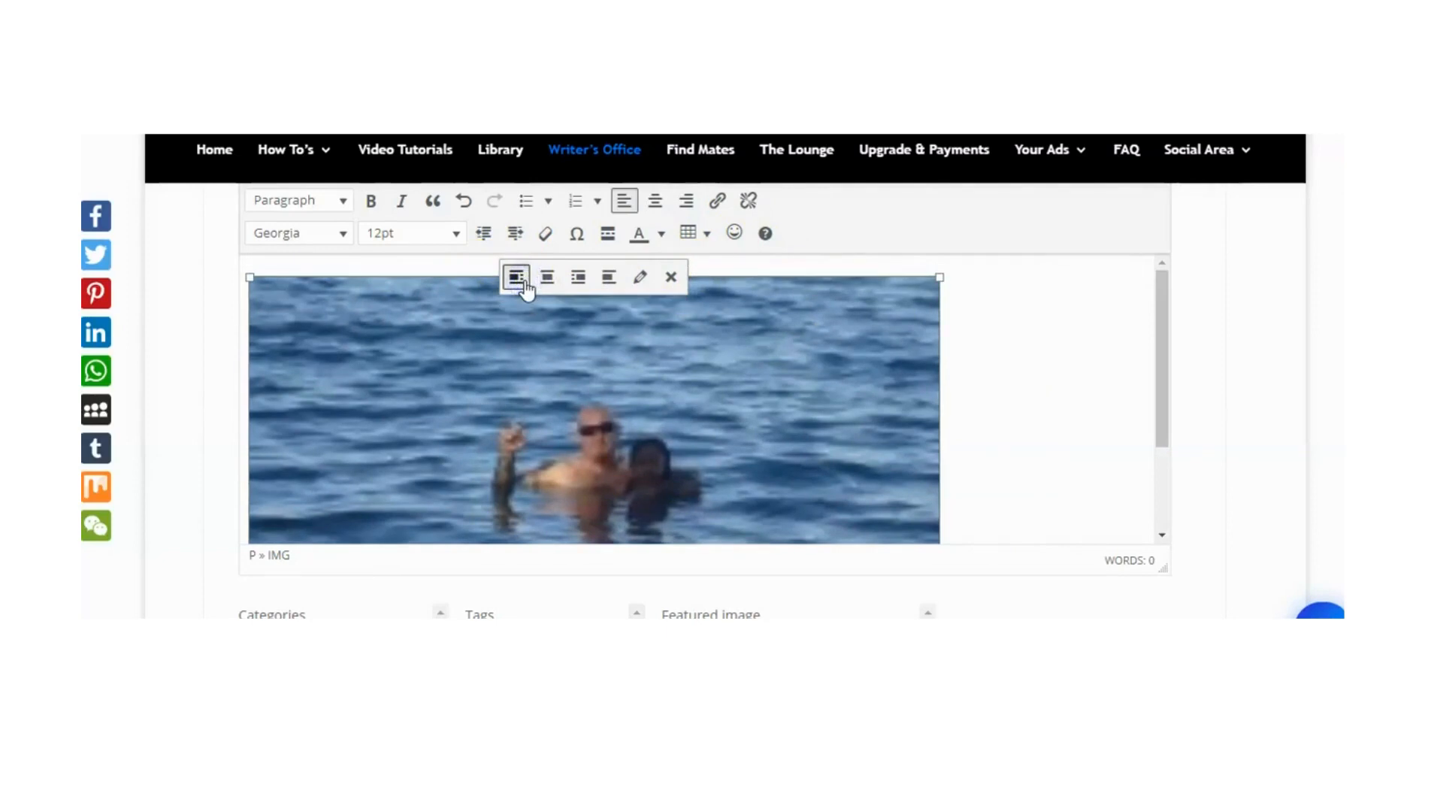
{"action": "left_click", "coordinate": [578, 277]}
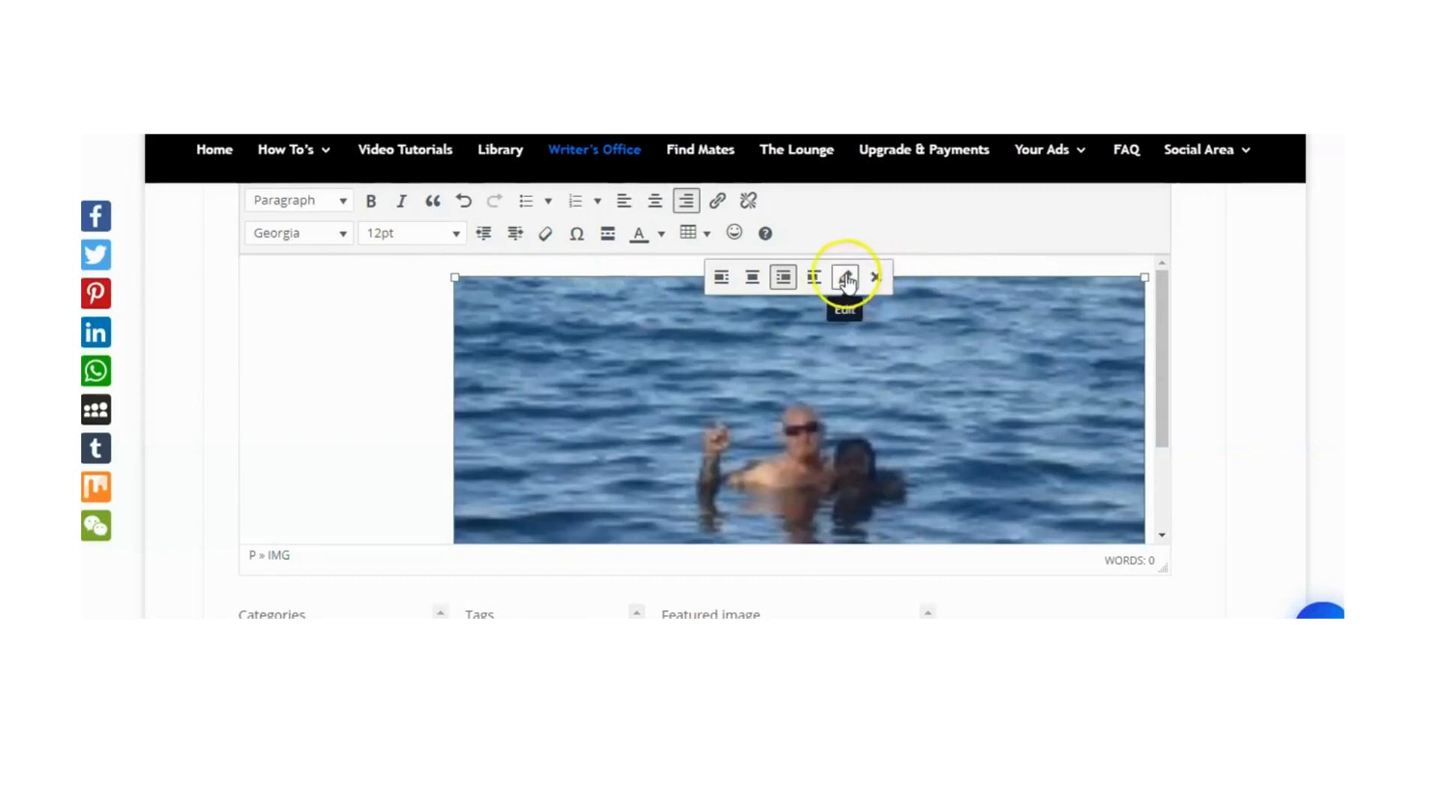
{"action": "left_click", "coordinate": [876, 276]}
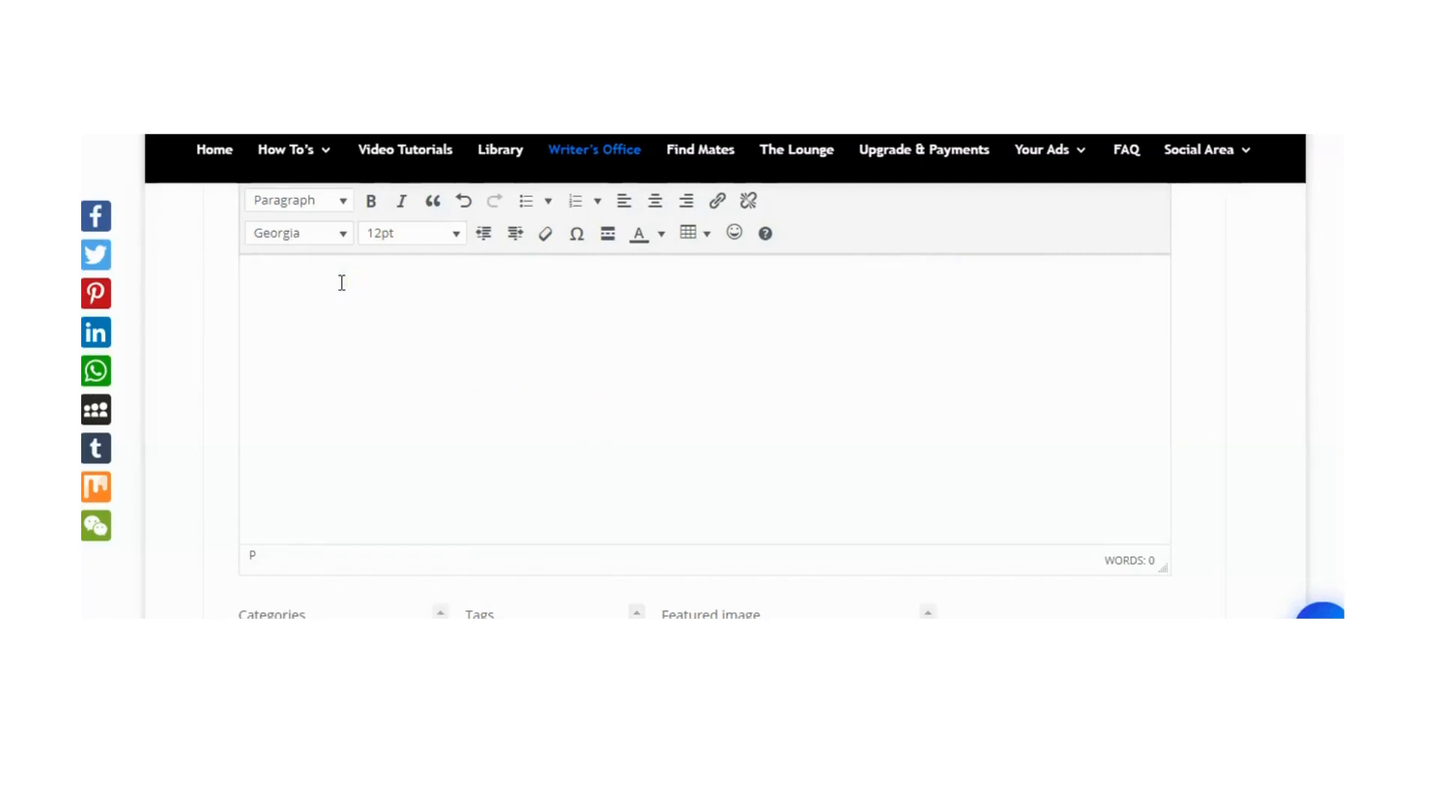
- Enter "This is my story" as the post's content
{"action": "scroll", "coordinate": [341, 364], "scroll_direction": "up", "scroll_amount": 1}
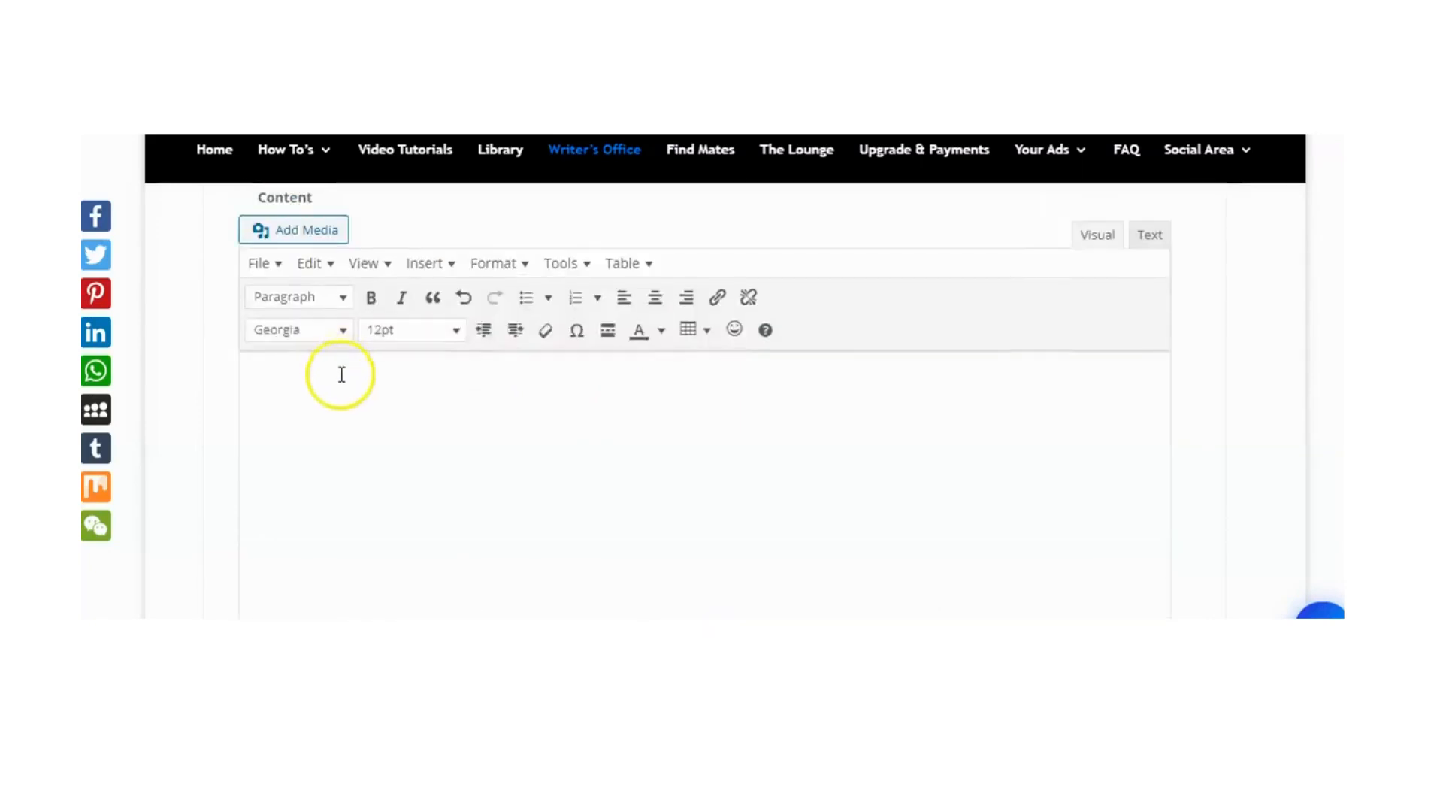
{"action": "left_click", "coordinate": [332, 402]}
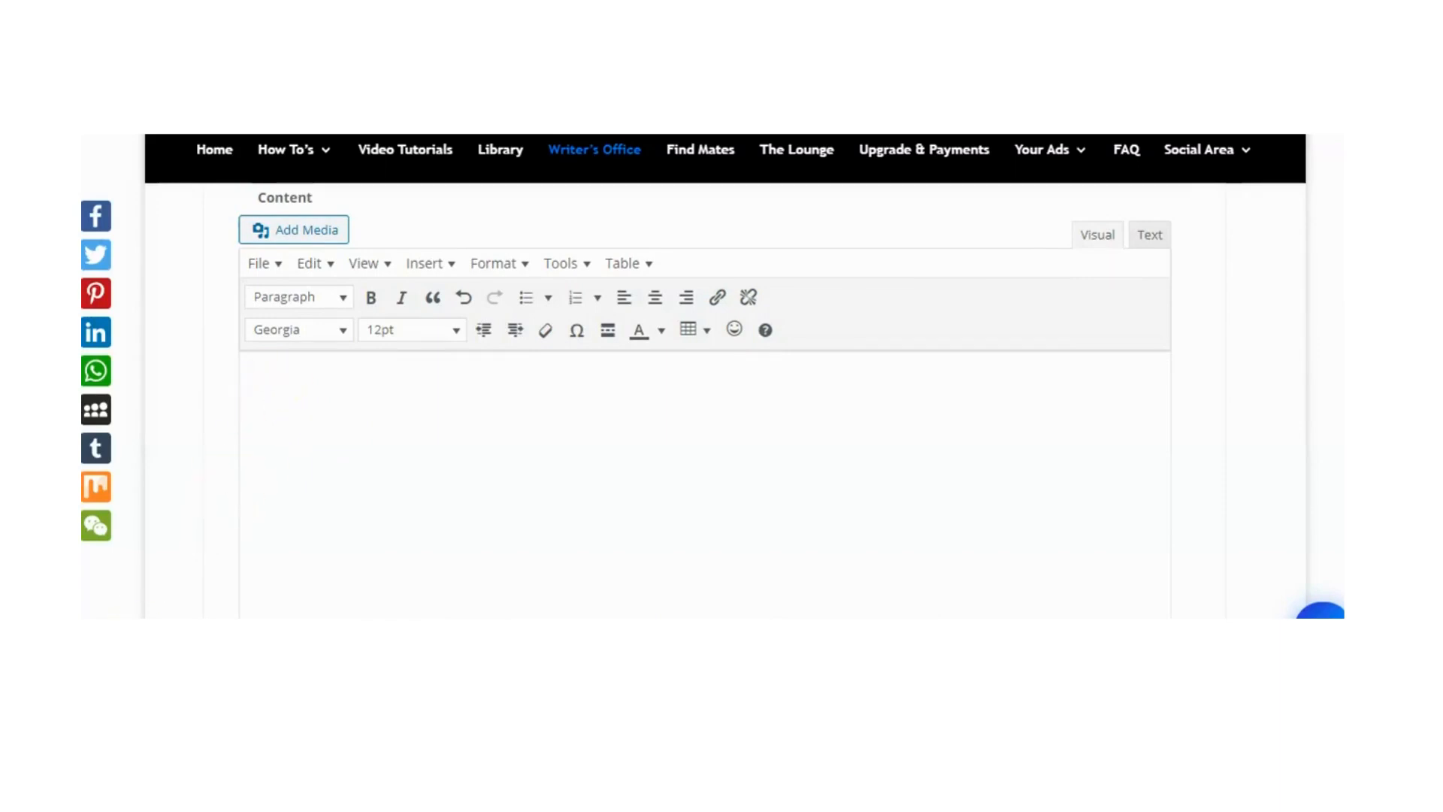
{"action": "left_click", "coordinate": [306, 399]}
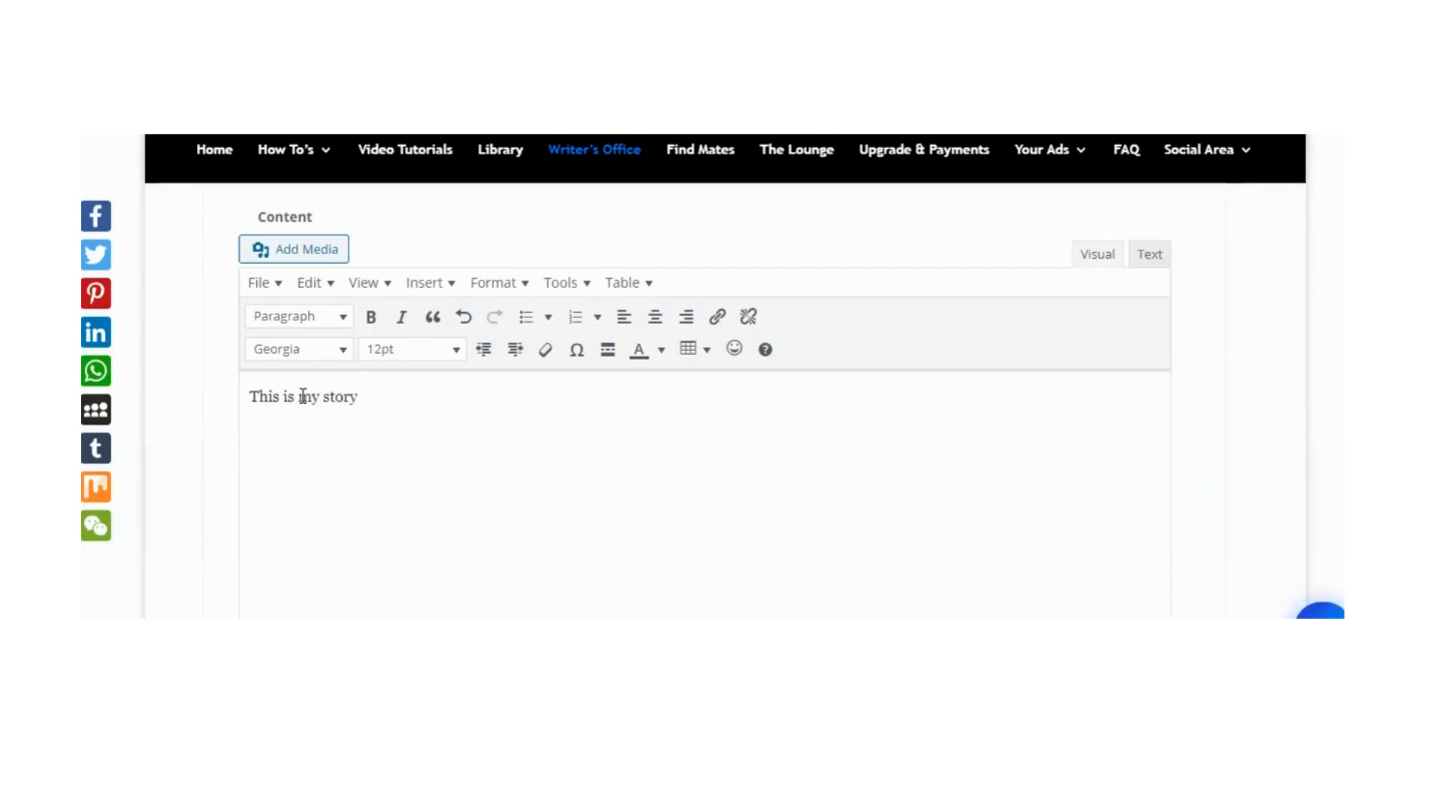
- Try to apply the Arial Black font to the story text
{"action": "scroll", "coordinate": [457, 541], "scroll_direction": "down", "scroll_amount": 3}
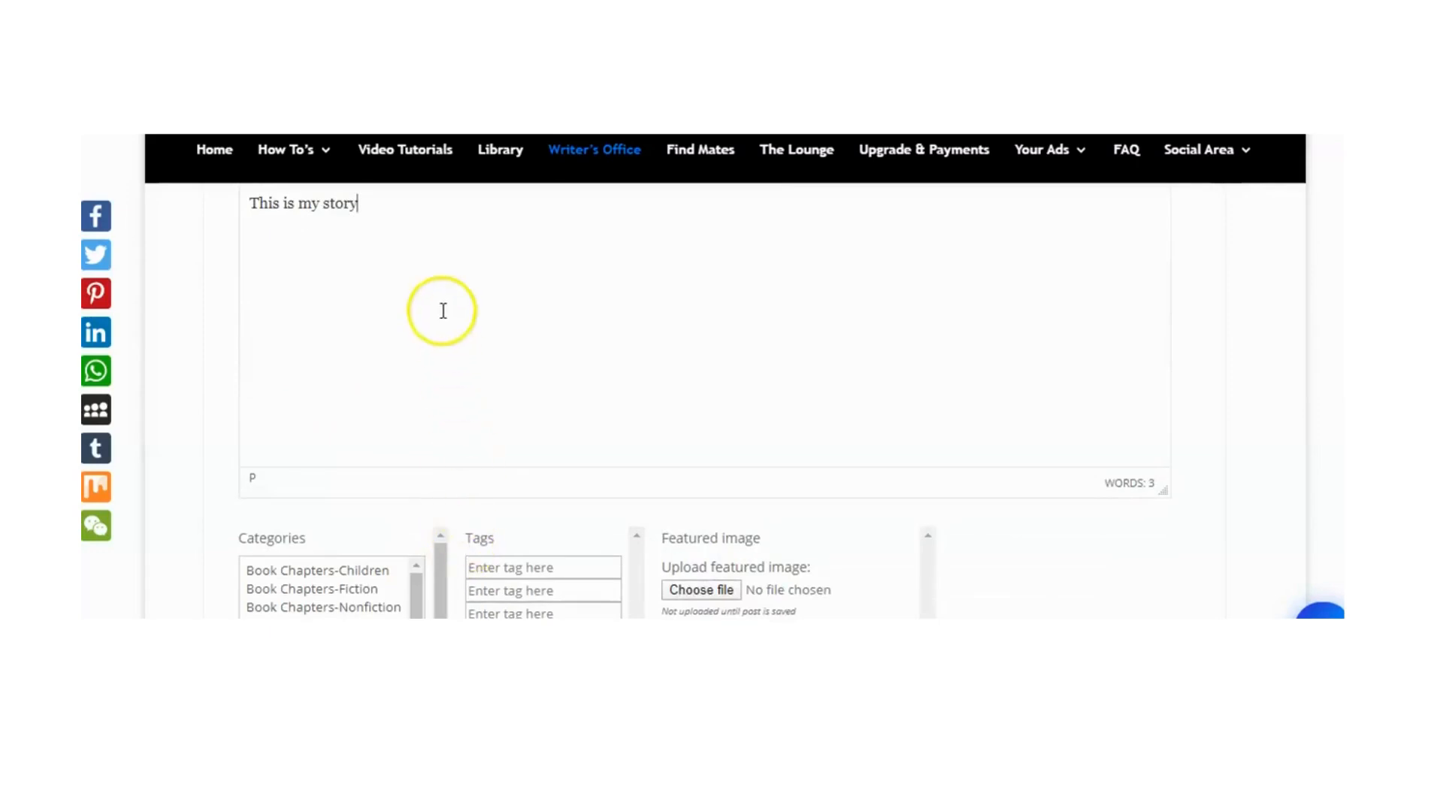
{"action": "scroll", "coordinate": [446, 353], "scroll_direction": "up", "scroll_amount": 4}
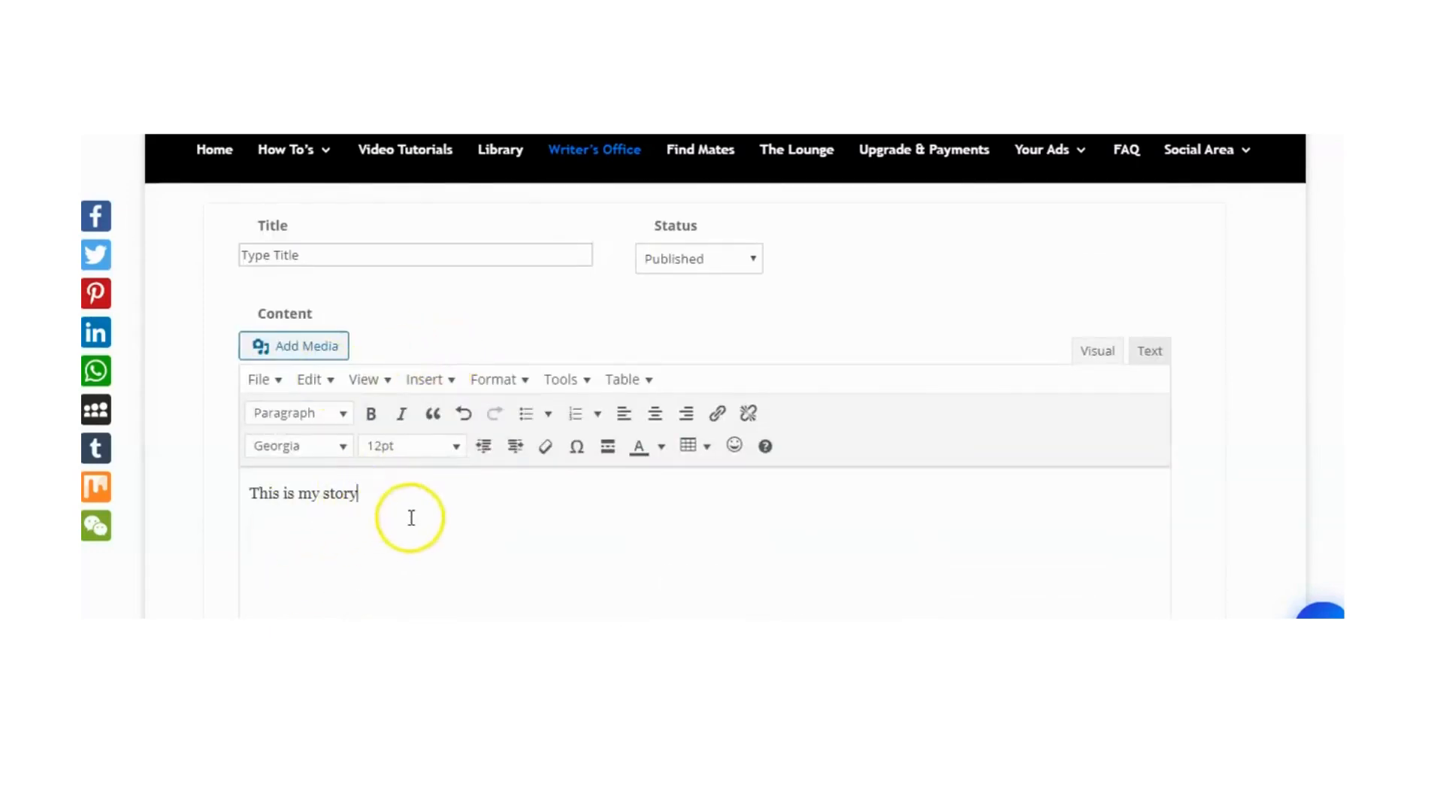
{"action": "left_click_drag", "start_coordinate": [360, 499], "coordinate": [339, 450]}
{"action": "left_click", "coordinate": [343, 448]}
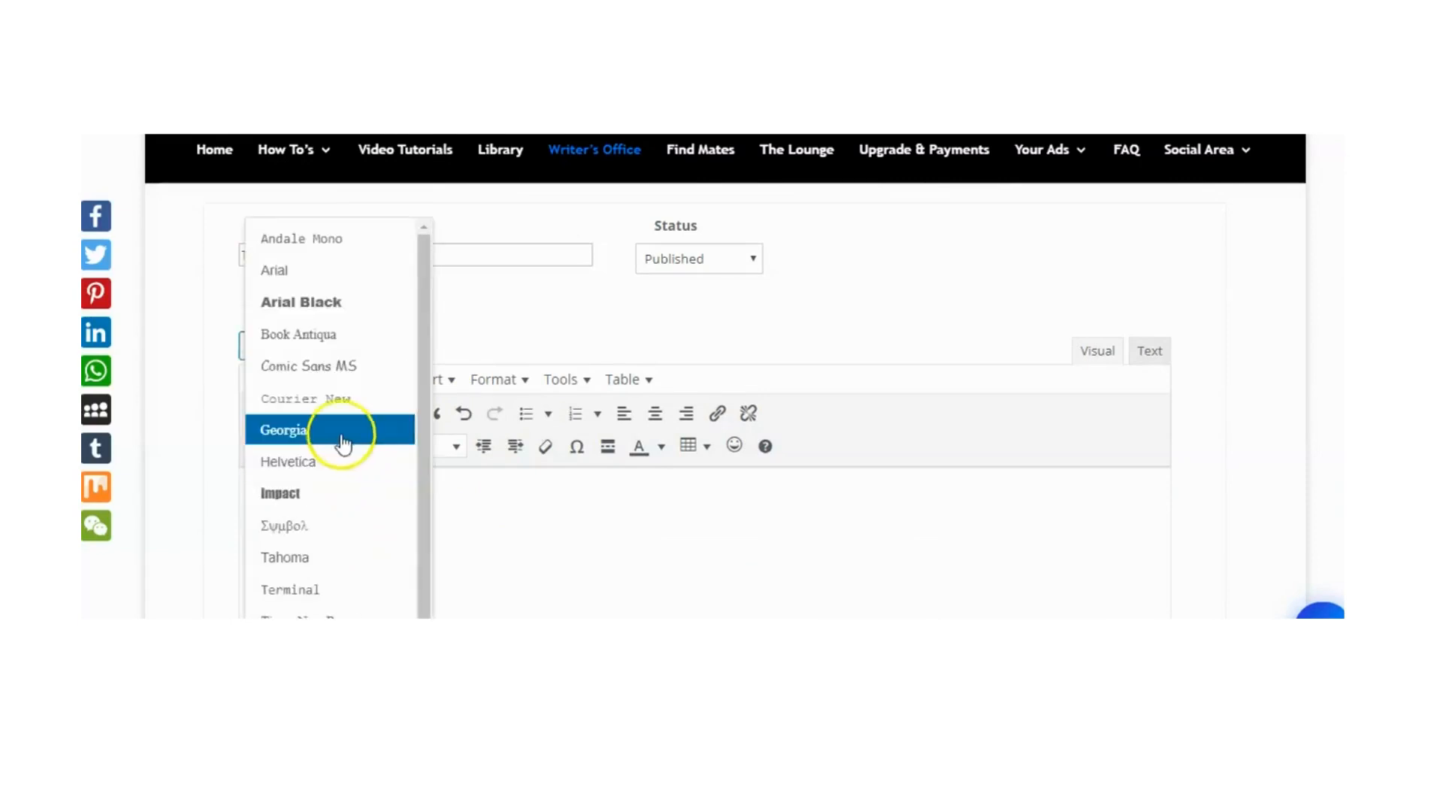
{"action": "left_click", "coordinate": [323, 301]}
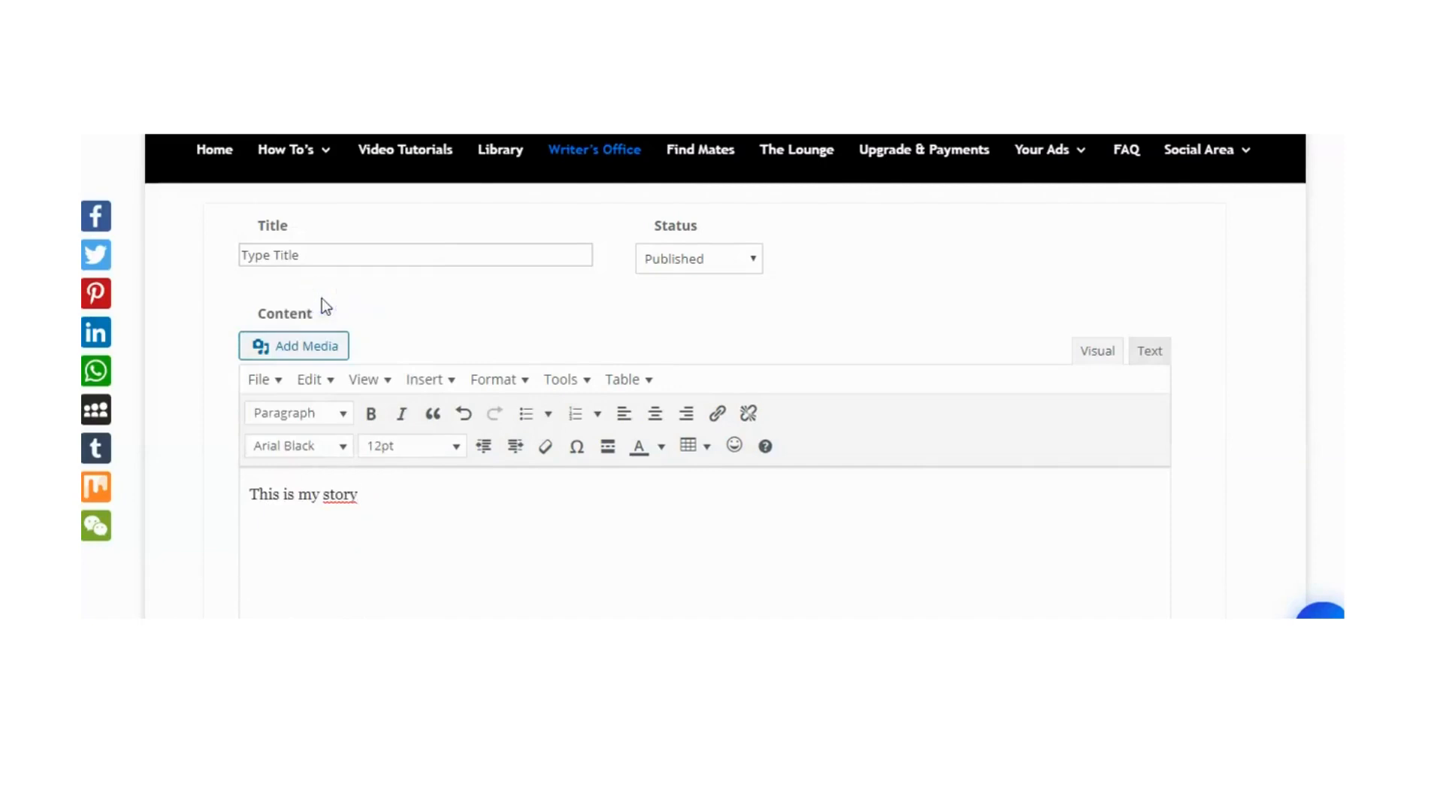
{"action": "left_click", "coordinate": [252, 520]}
{"action": "key", "text": "BackSpace"}
{"action": "key", "text": "BackSpace"}
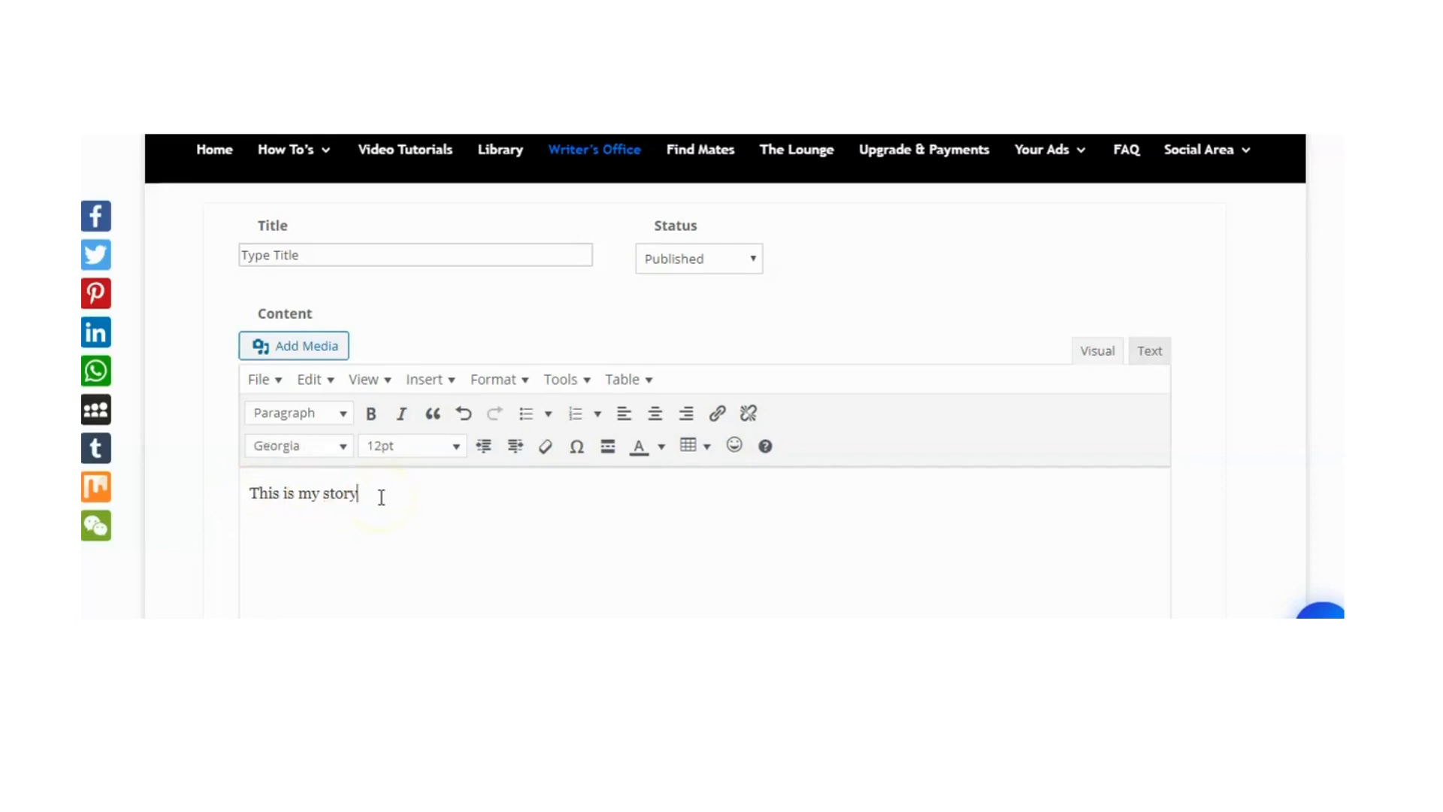
- Make the whole line "This is my story" bold
{"action": "left_click", "coordinate": [252, 493]}
{"action": "left_click_drag", "start_coordinate": [255, 493], "coordinate": [362, 489]}
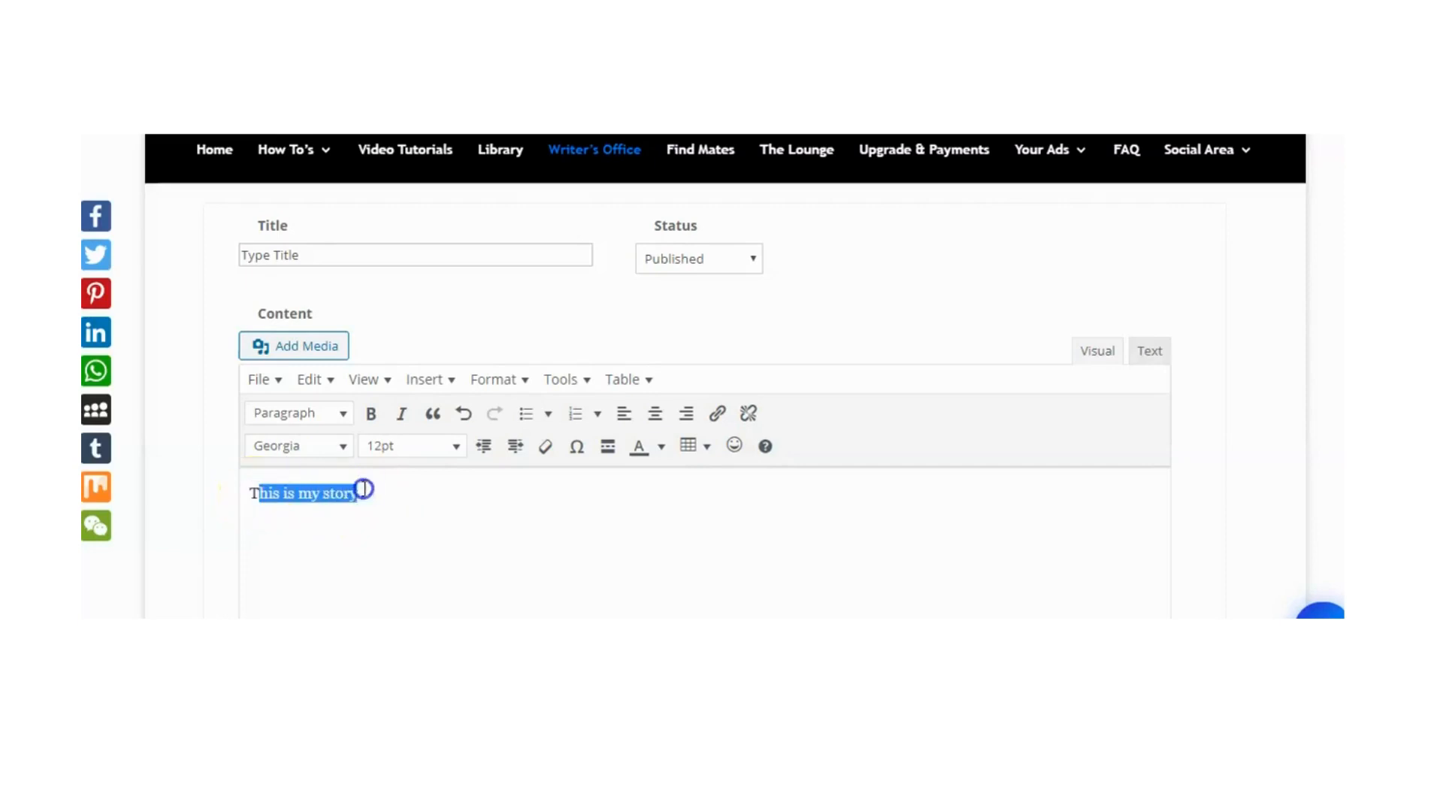
{"action": "left_click", "coordinate": [251, 493]}
{"action": "left_click_drag", "start_coordinate": [253, 493], "coordinate": [373, 491]}
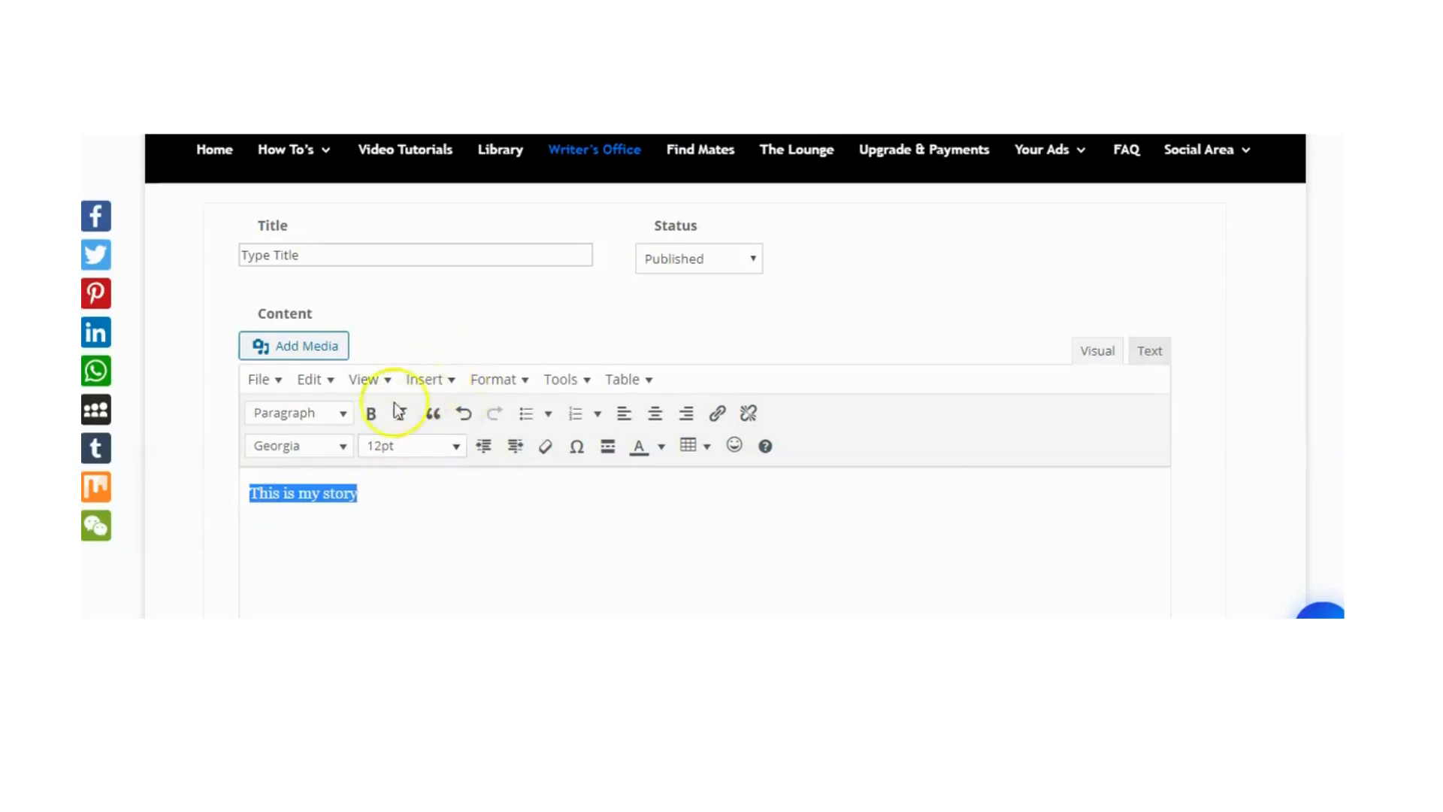
{"action": "left_click", "coordinate": [377, 419]}
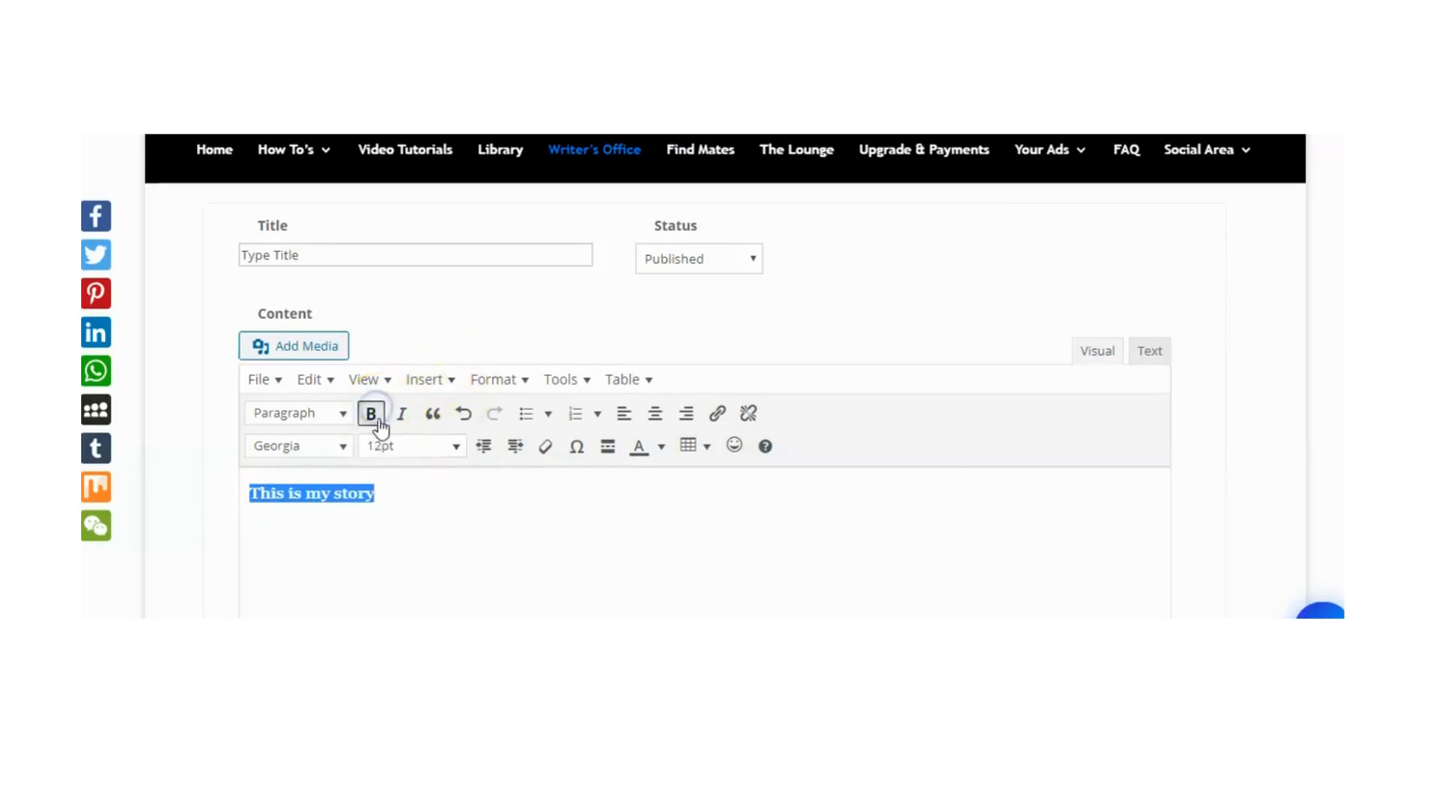
- Change the story line's font size to 24pt and back to 12pt
{"action": "left_click", "coordinate": [455, 446]}
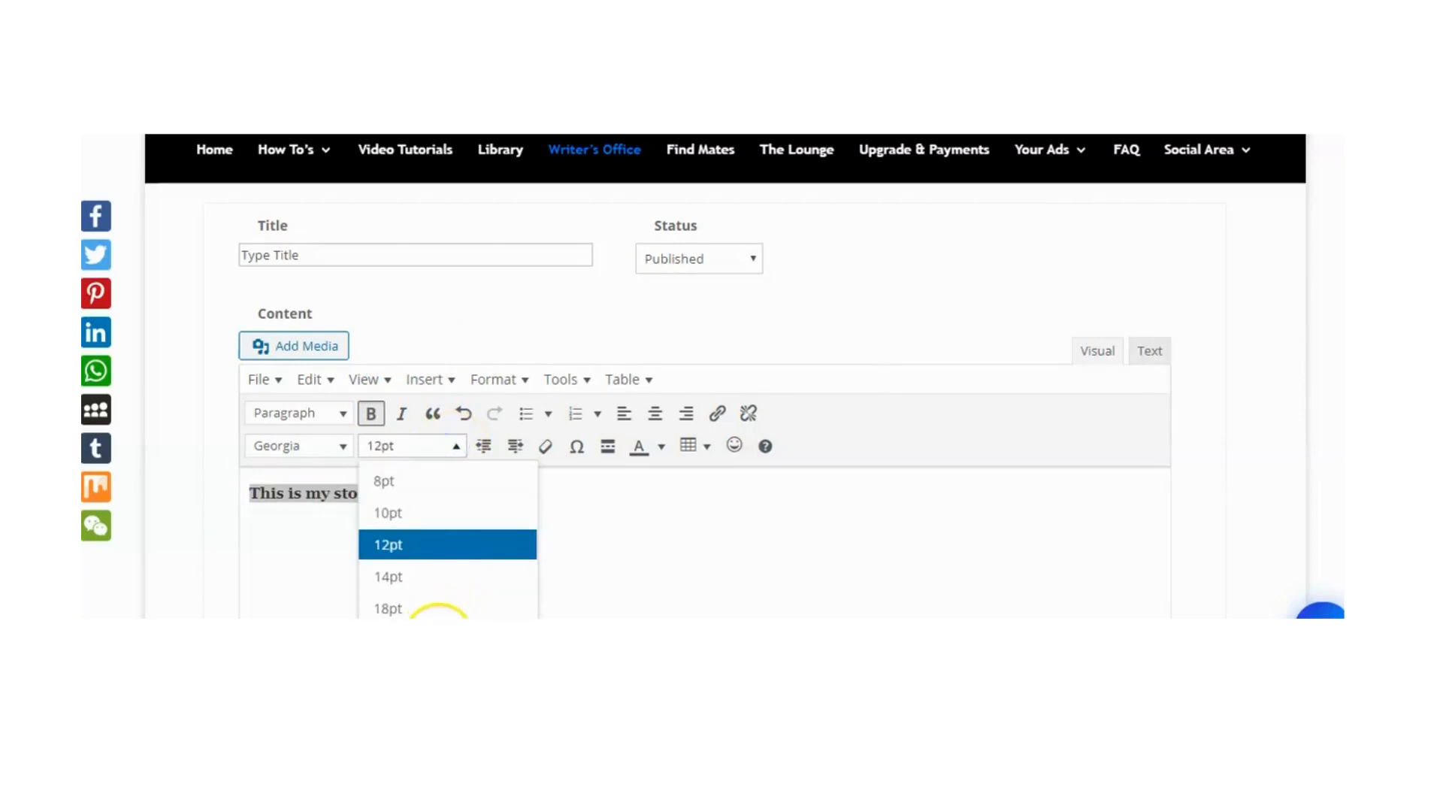
{"action": "left_click", "coordinate": [447, 640]}
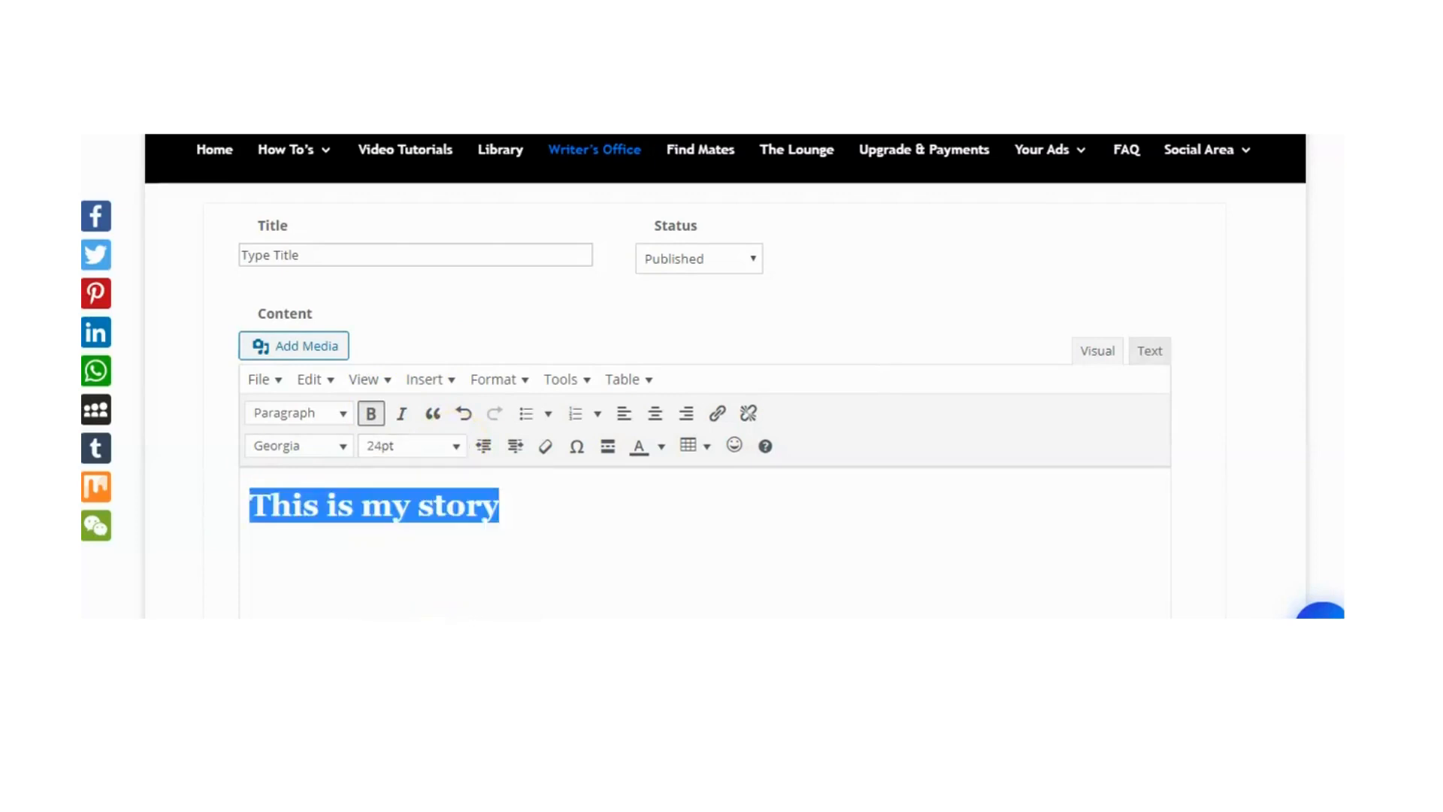
{"action": "left_click", "coordinate": [456, 447]}
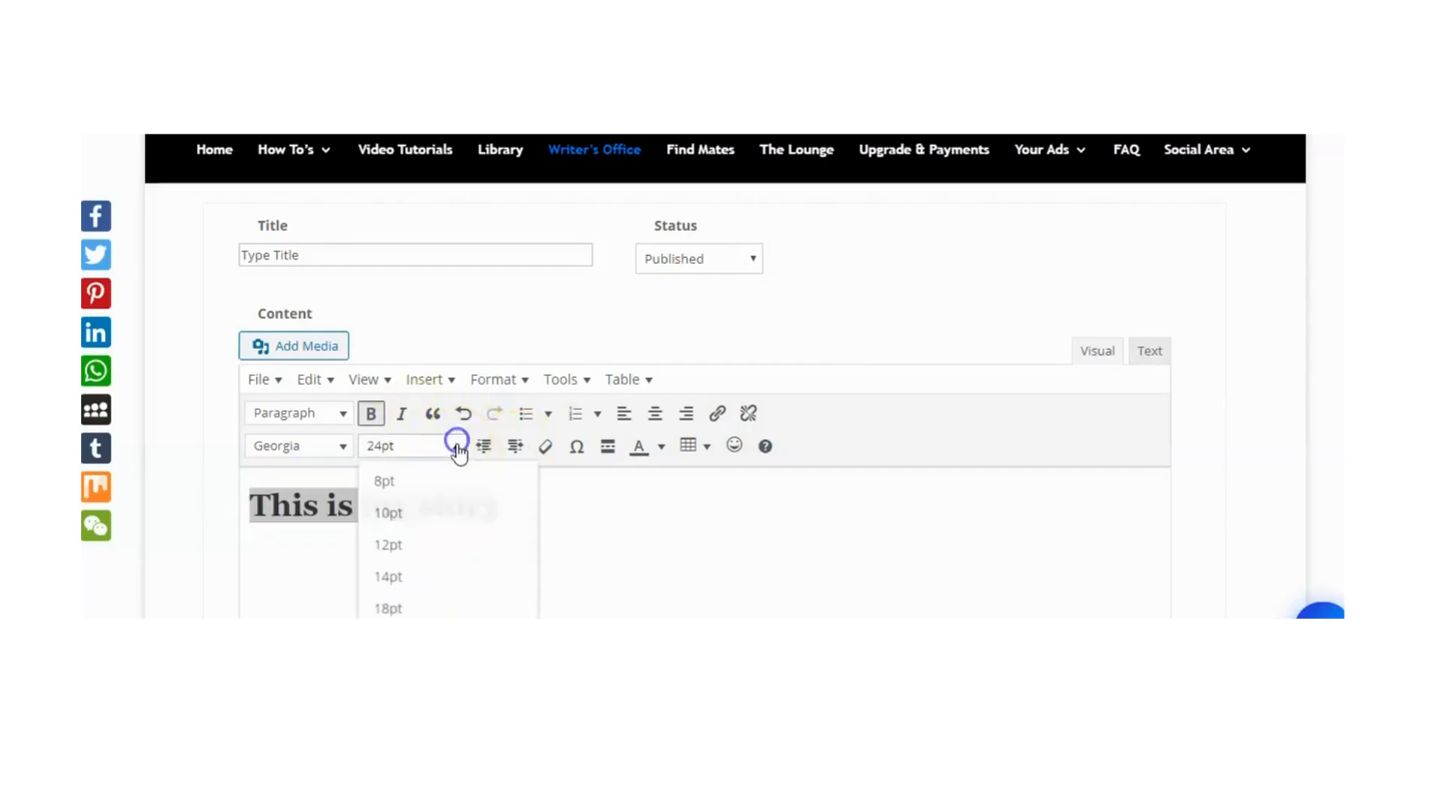
{"action": "left_click", "coordinate": [427, 543]}
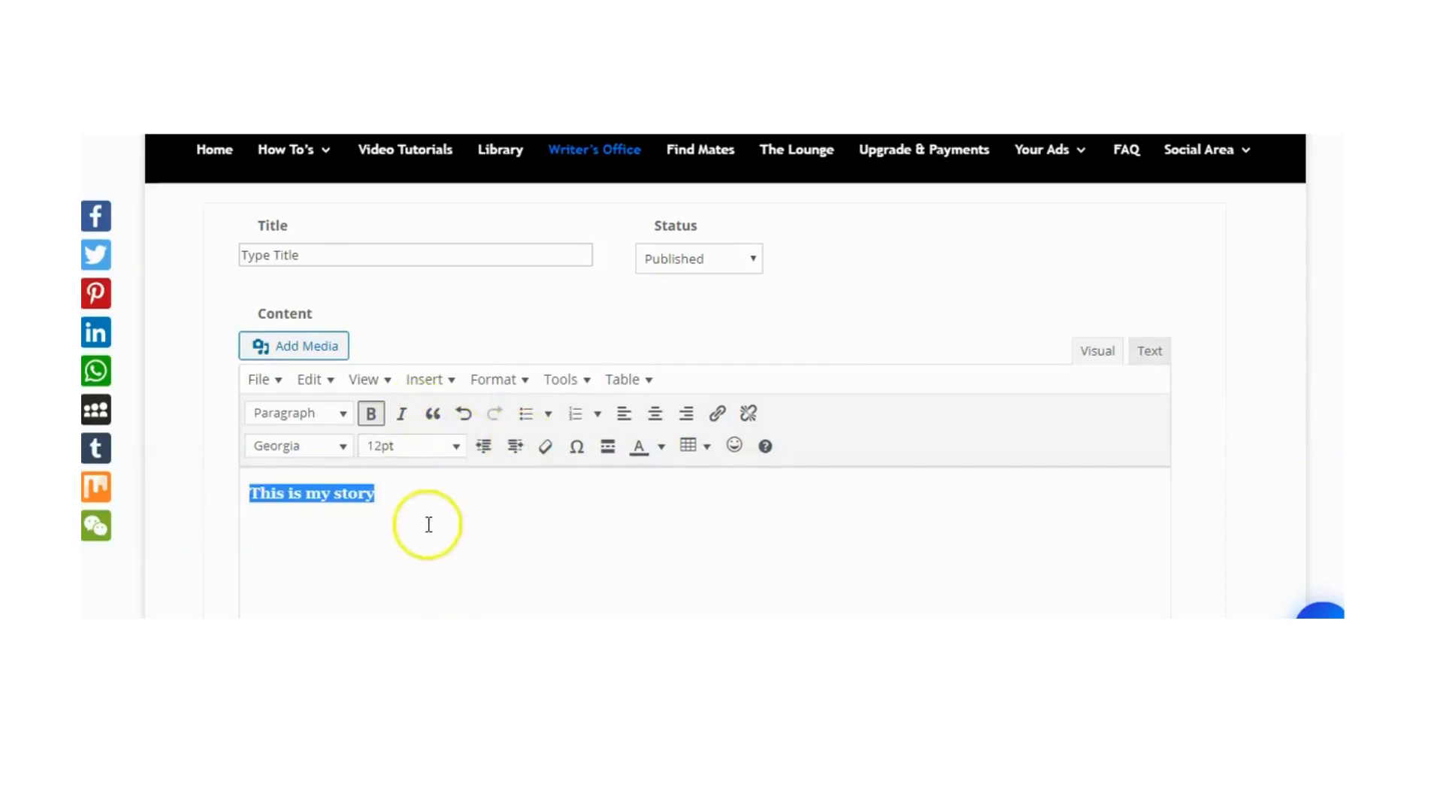
- Remove the bold formatting from the line "This is my story" and make it italic
{"action": "left_click", "coordinate": [370, 413]}
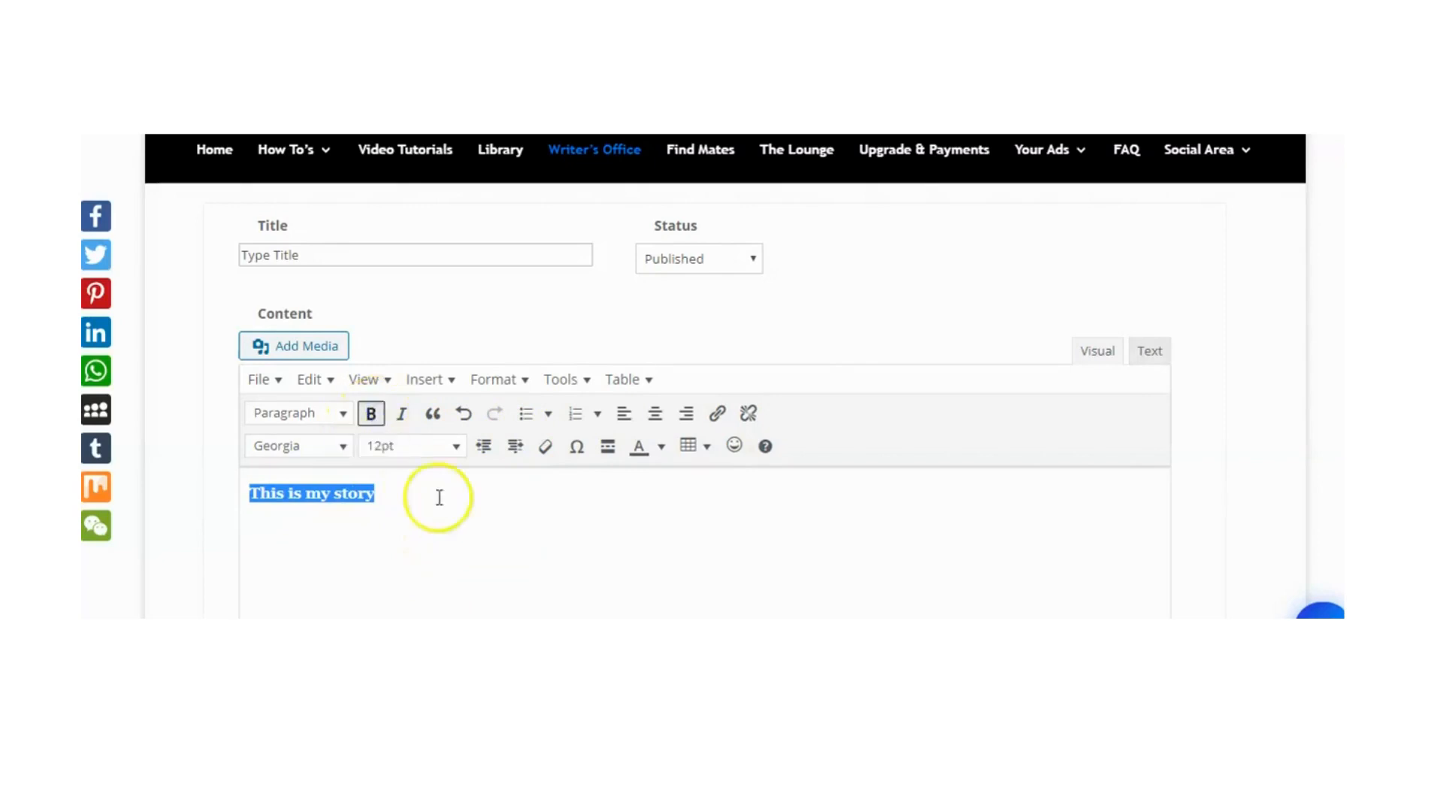
{"action": "left_click", "coordinate": [402, 413]}
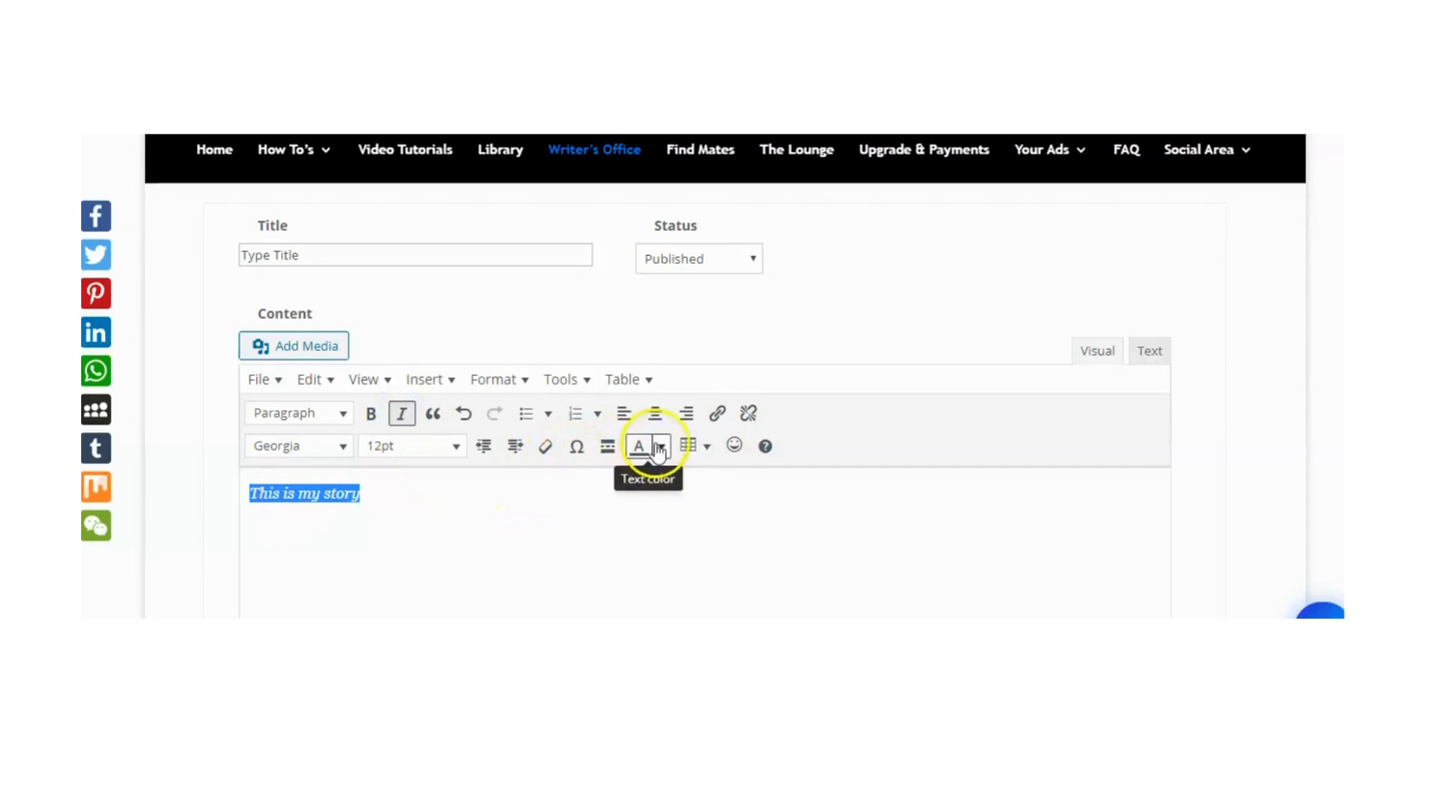
- Try yellow and magenta as the text colour of the story line
{"action": "left_click", "coordinate": [661, 449]}
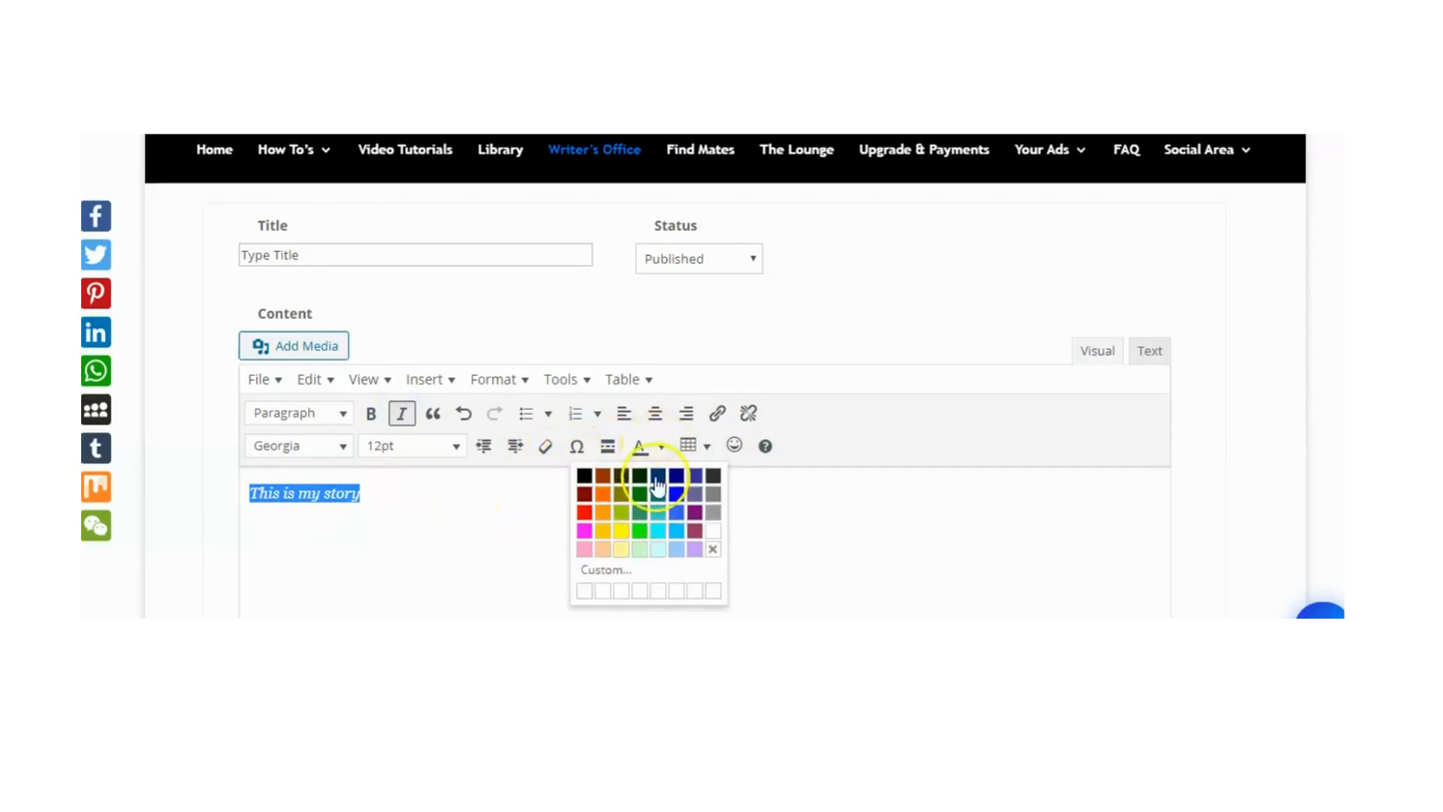
{"action": "left_click", "coordinate": [622, 532]}
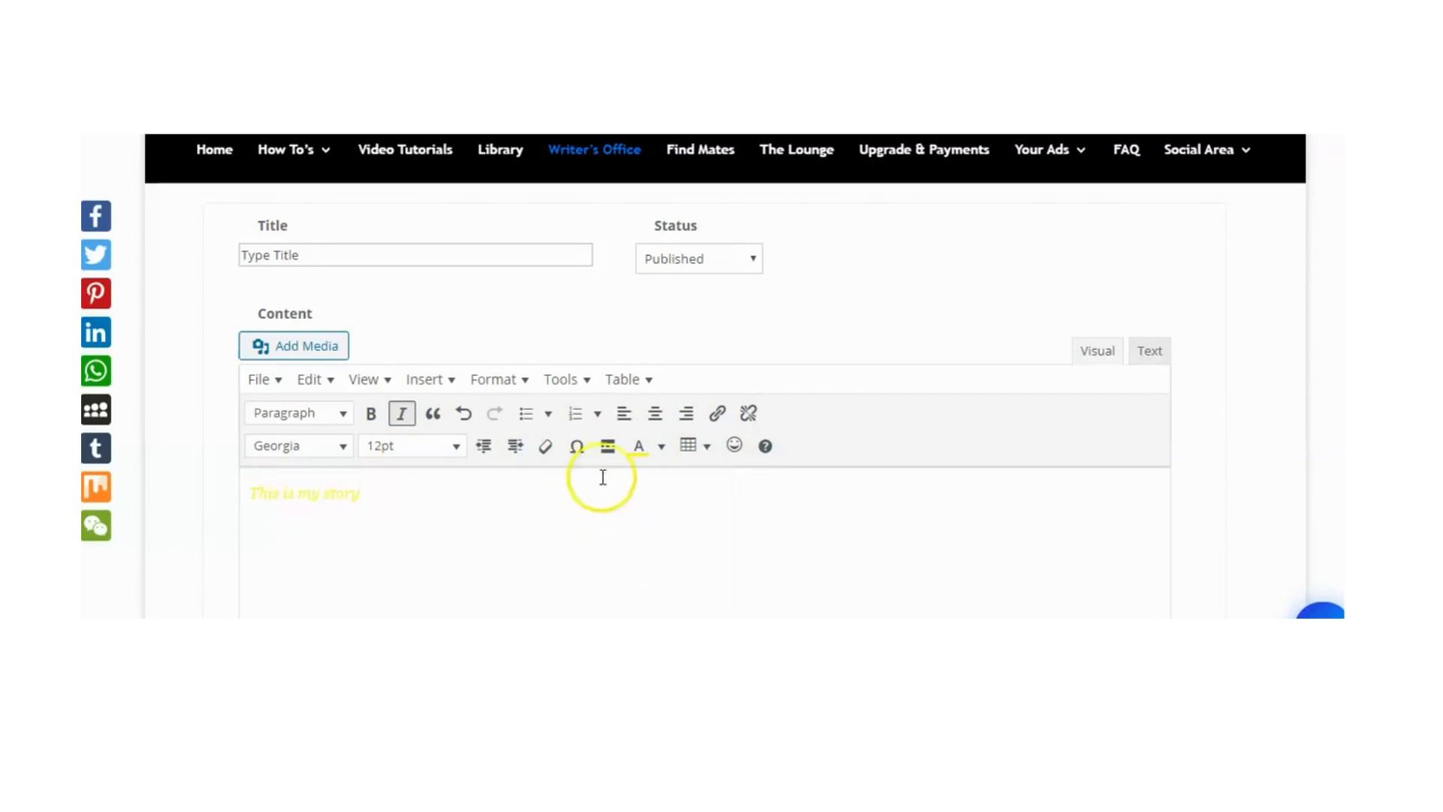
{"action": "left_click_drag", "start_coordinate": [249, 484], "coordinate": [382, 494]}
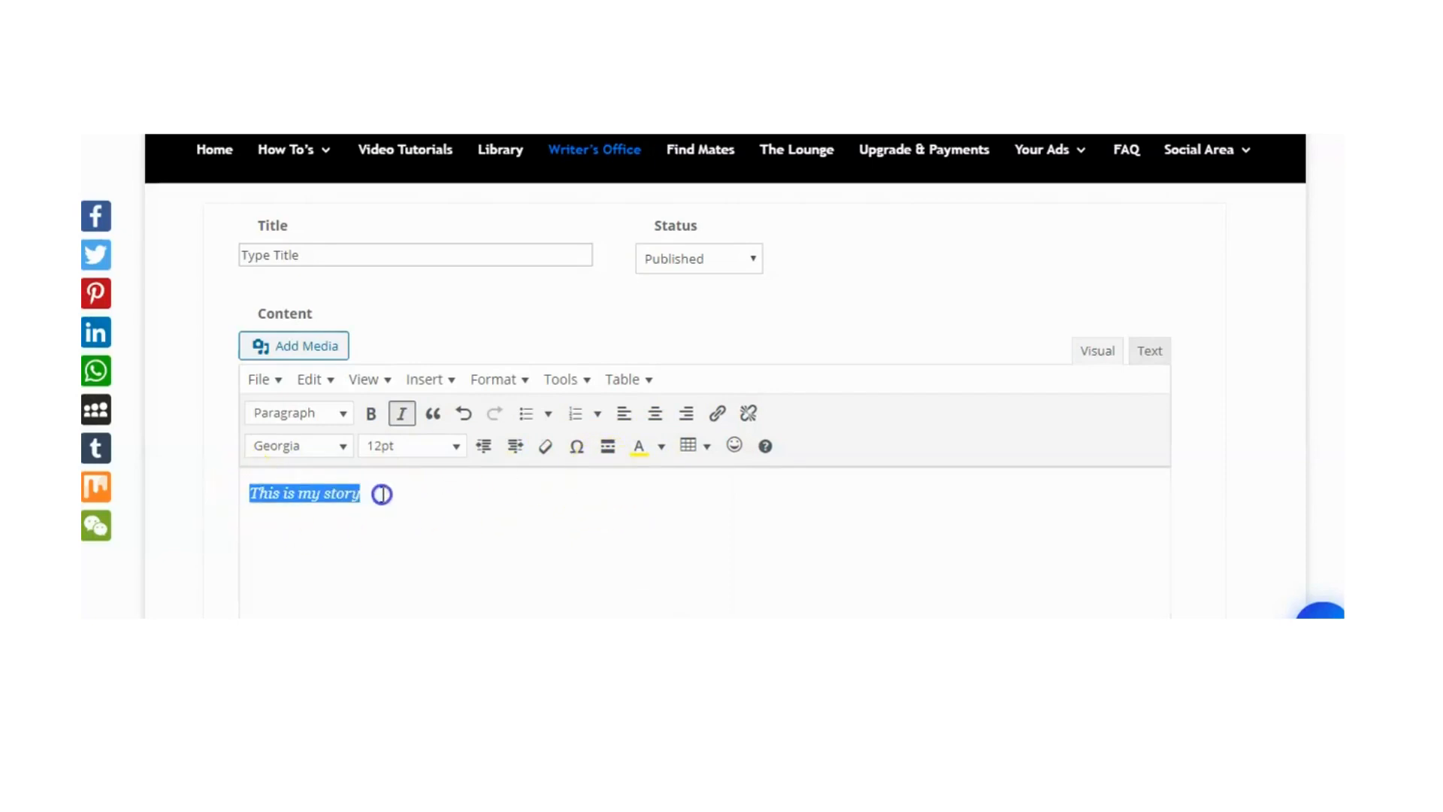
{"action": "left_click", "coordinate": [659, 448]}
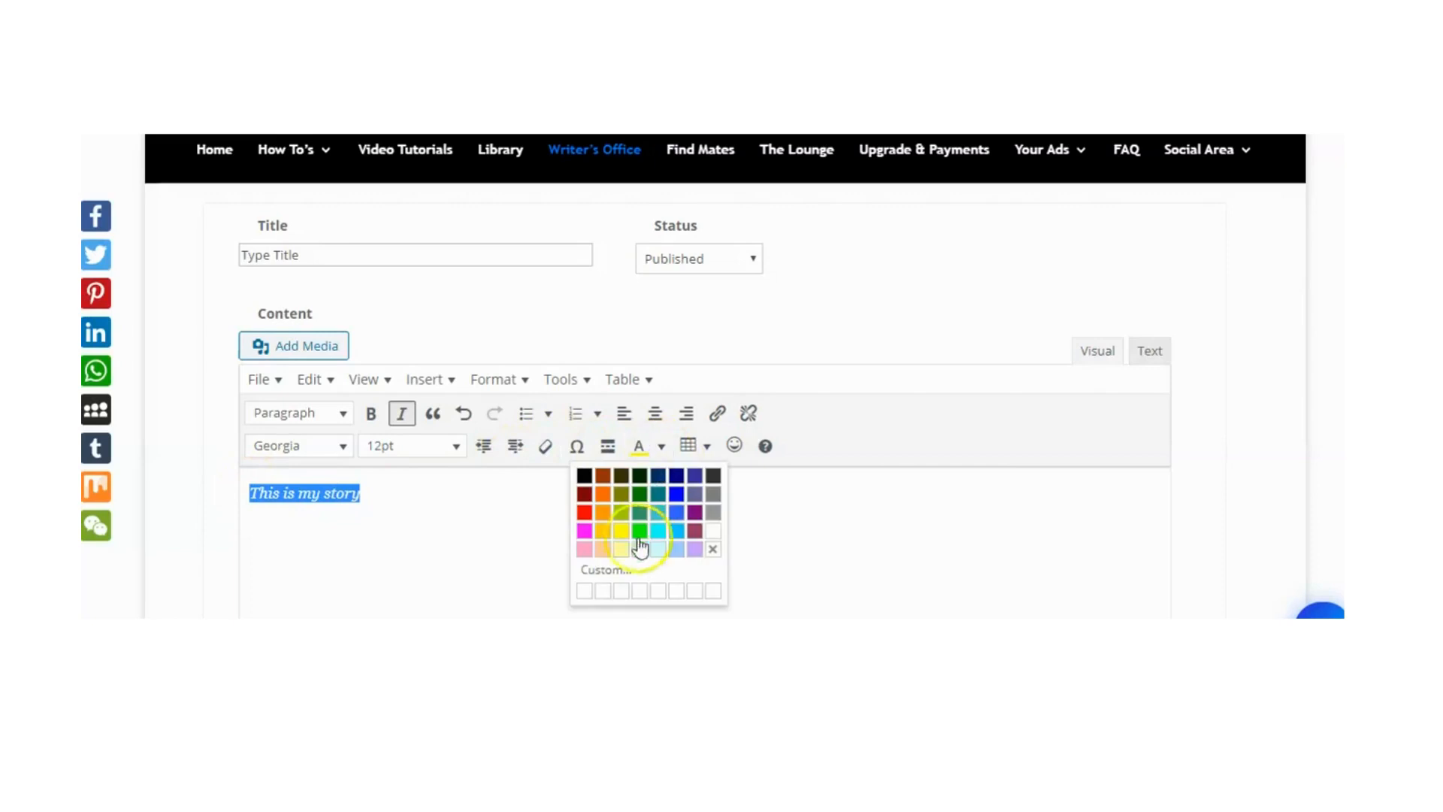
{"action": "left_click", "coordinate": [583, 530]}
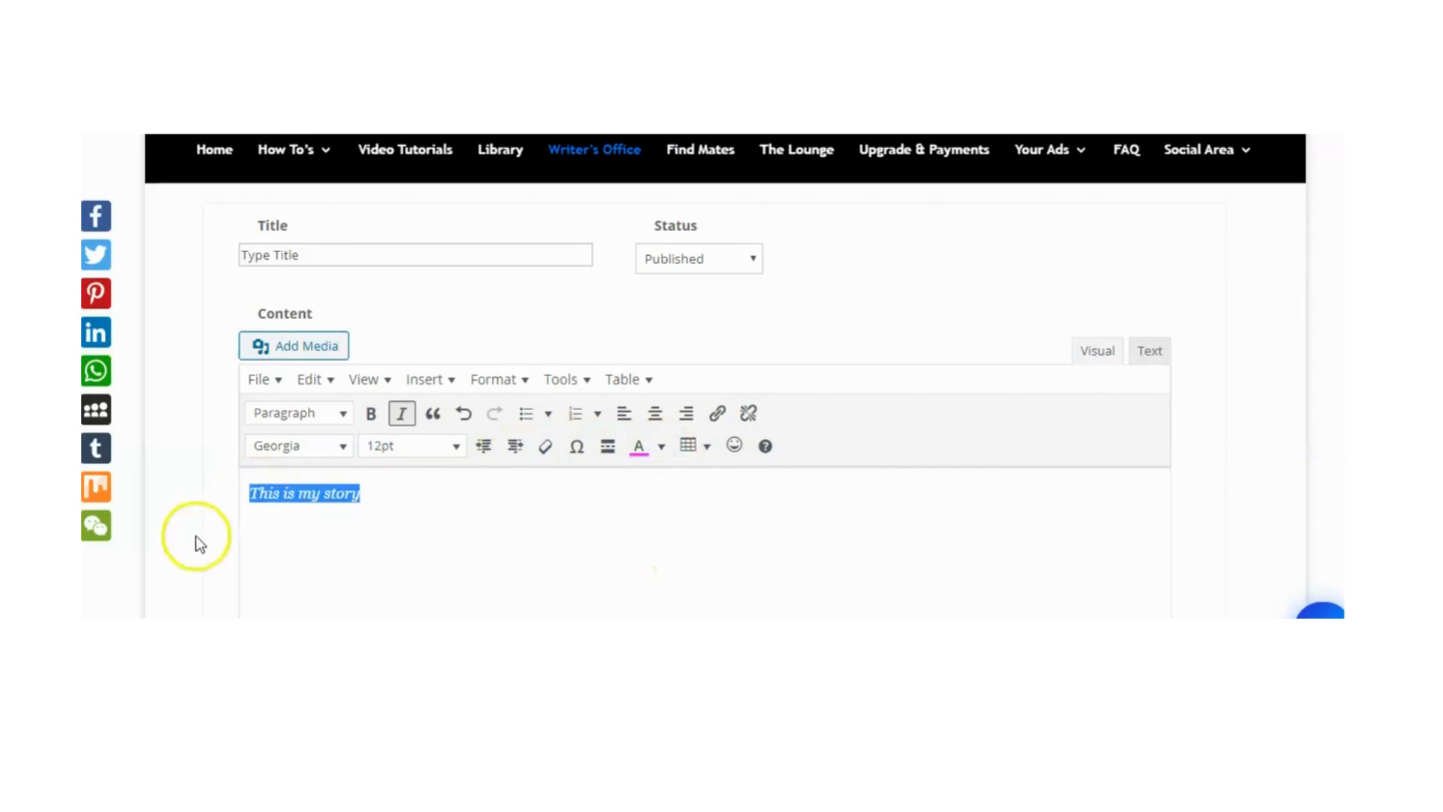
{"action": "left_click", "coordinate": [407, 500]}
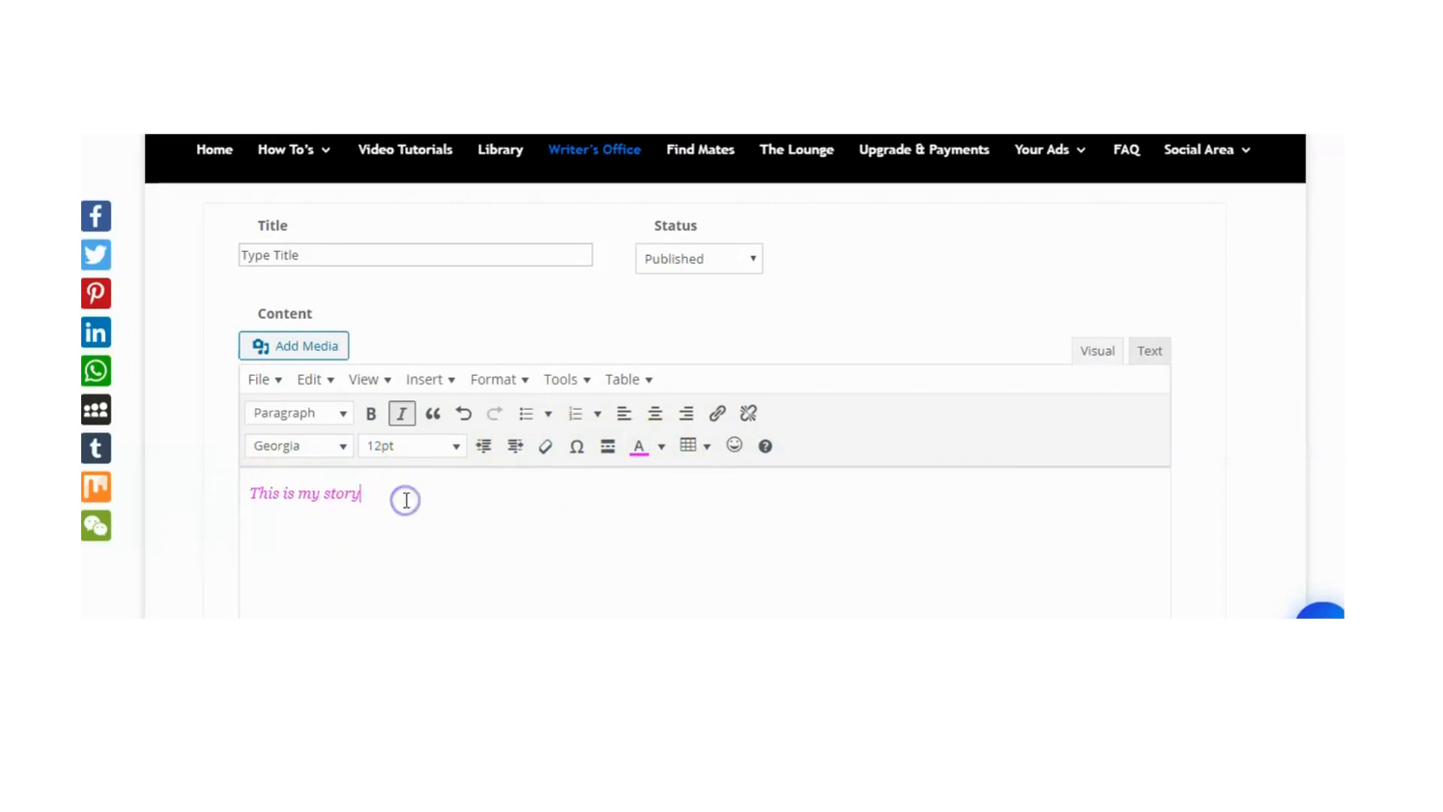
- Set the text colour of the whole story line to black
{"action": "left_click_drag", "start_coordinate": [226, 499], "coordinate": [371, 490]}
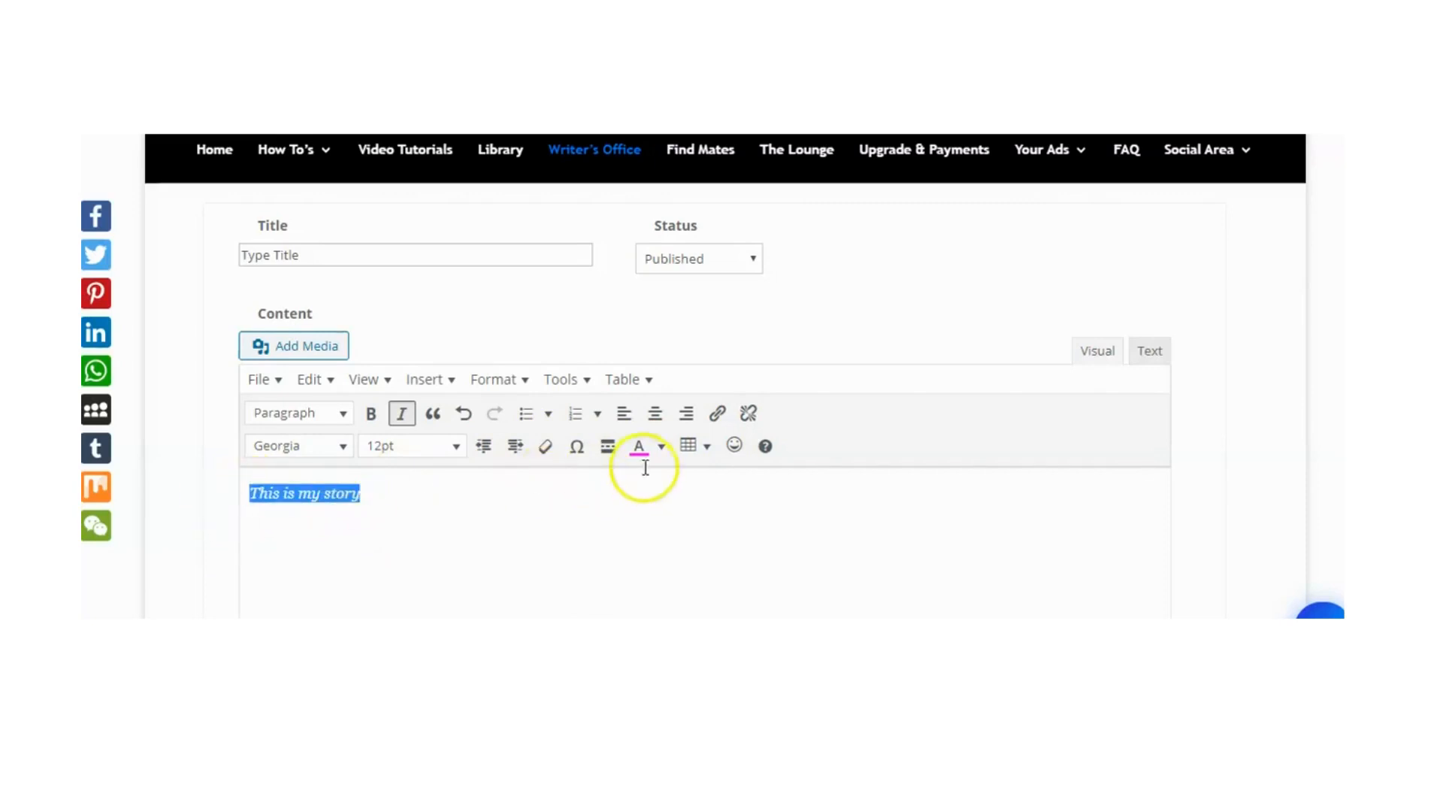
{"action": "left_click", "coordinate": [659, 448]}
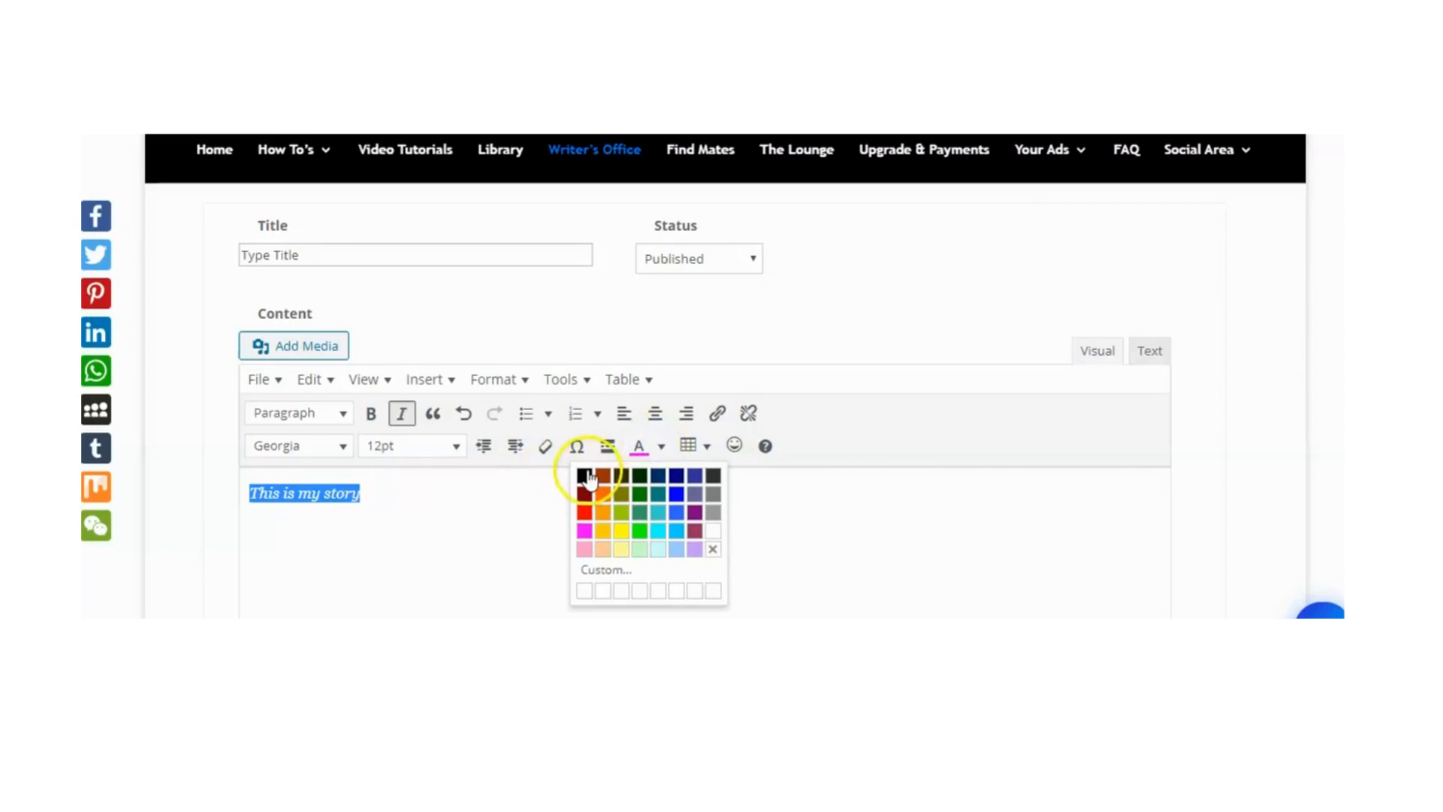
{"action": "left_click", "coordinate": [588, 475]}
{"action": "left_click", "coordinate": [526, 509]}
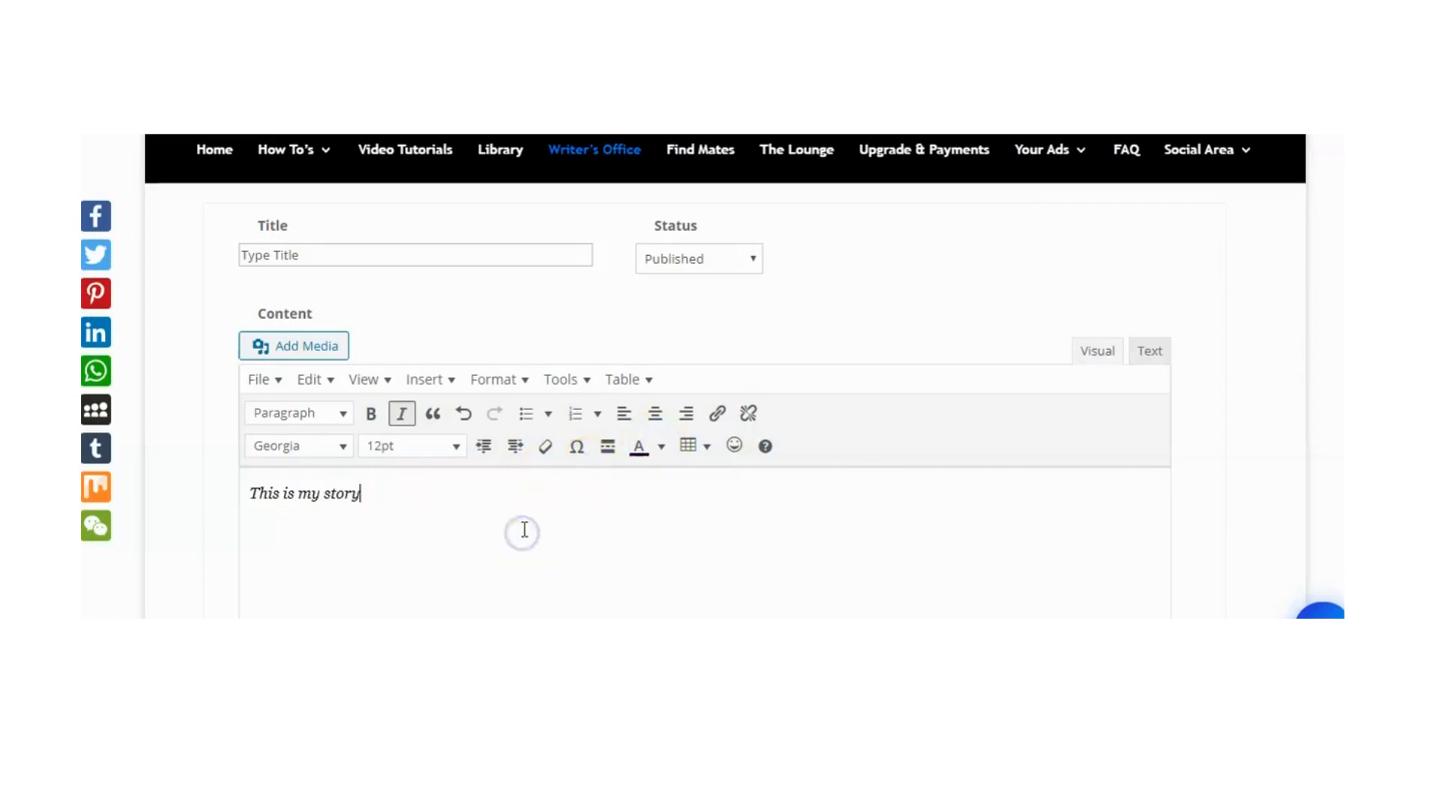
- Remove the italic formatting from the whole line "This is my story"
{"action": "left_click", "coordinate": [402, 414]}
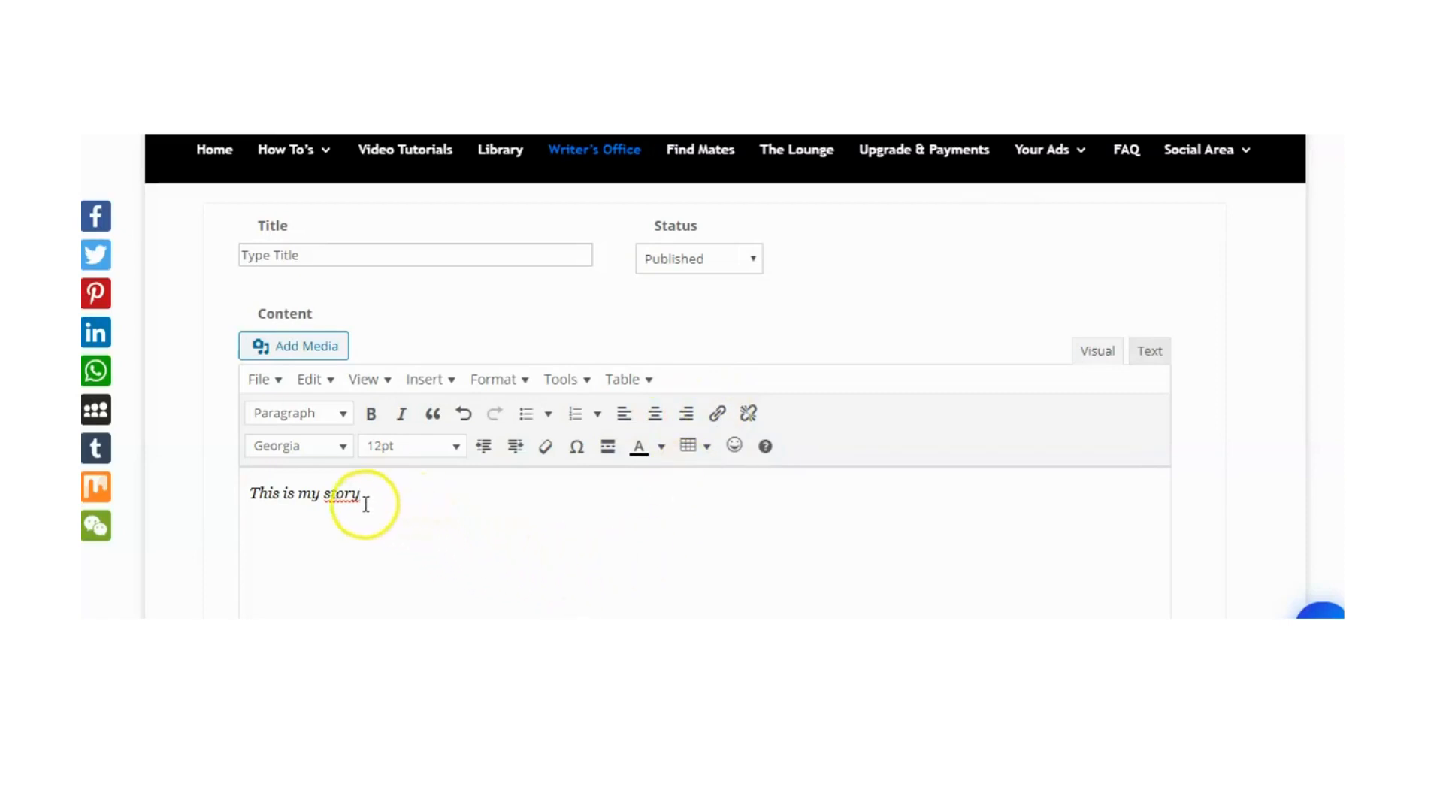
{"action": "left_click_drag", "start_coordinate": [243, 492], "coordinate": [364, 492]}
{"action": "left_click", "coordinate": [404, 418]}
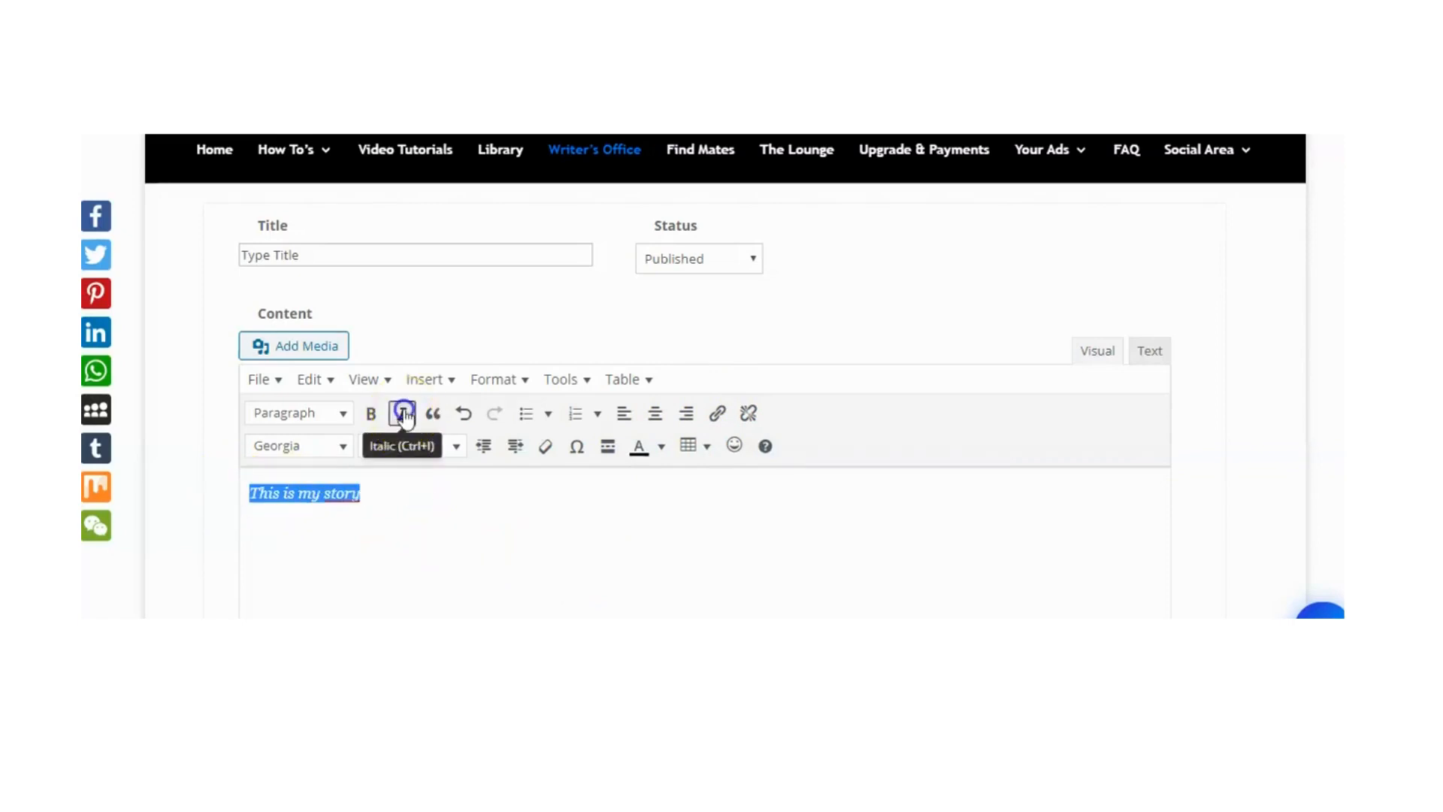
{"action": "left_click", "coordinate": [405, 419]}
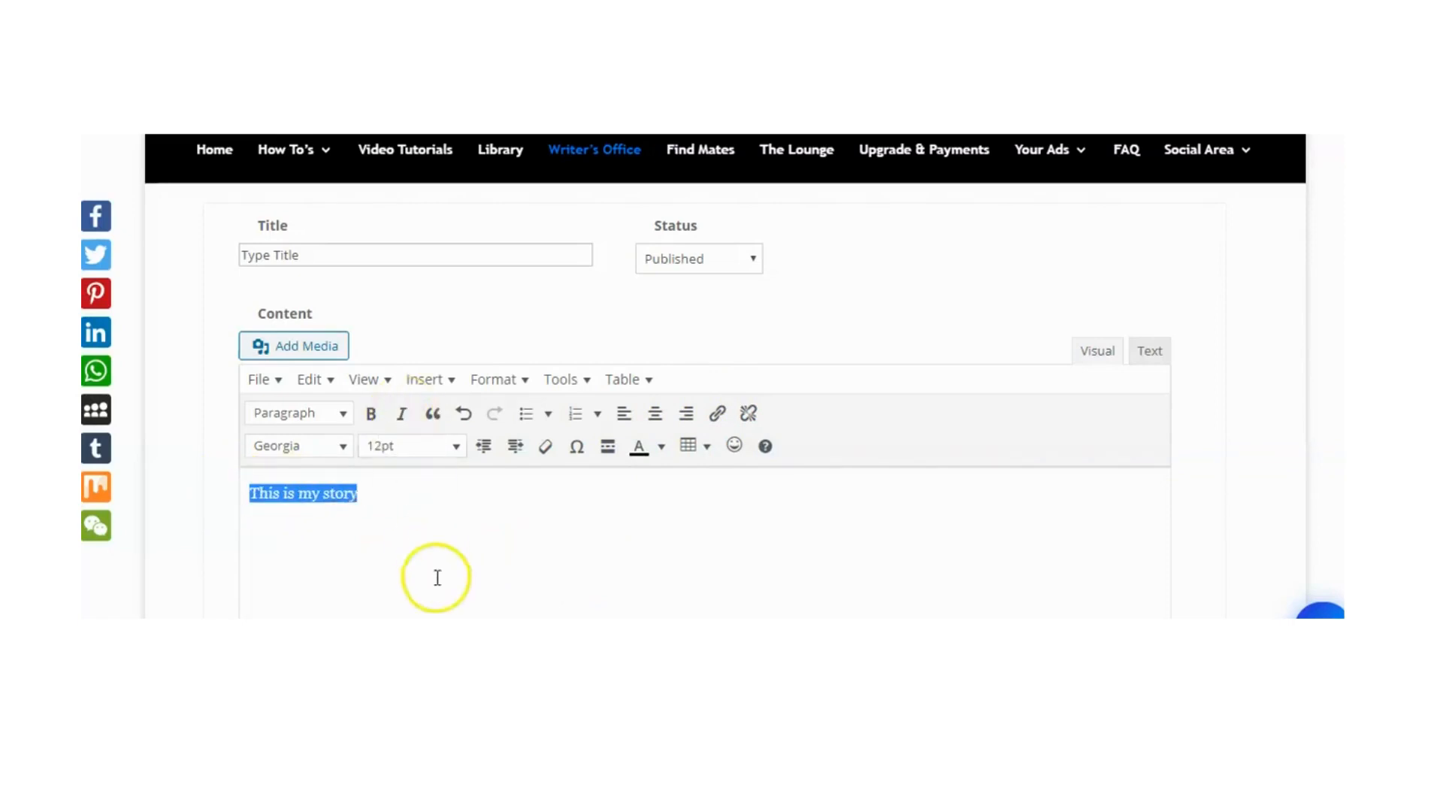
{"action": "left_click", "coordinate": [436, 526]}
{"action": "left_click", "coordinate": [342, 448]}
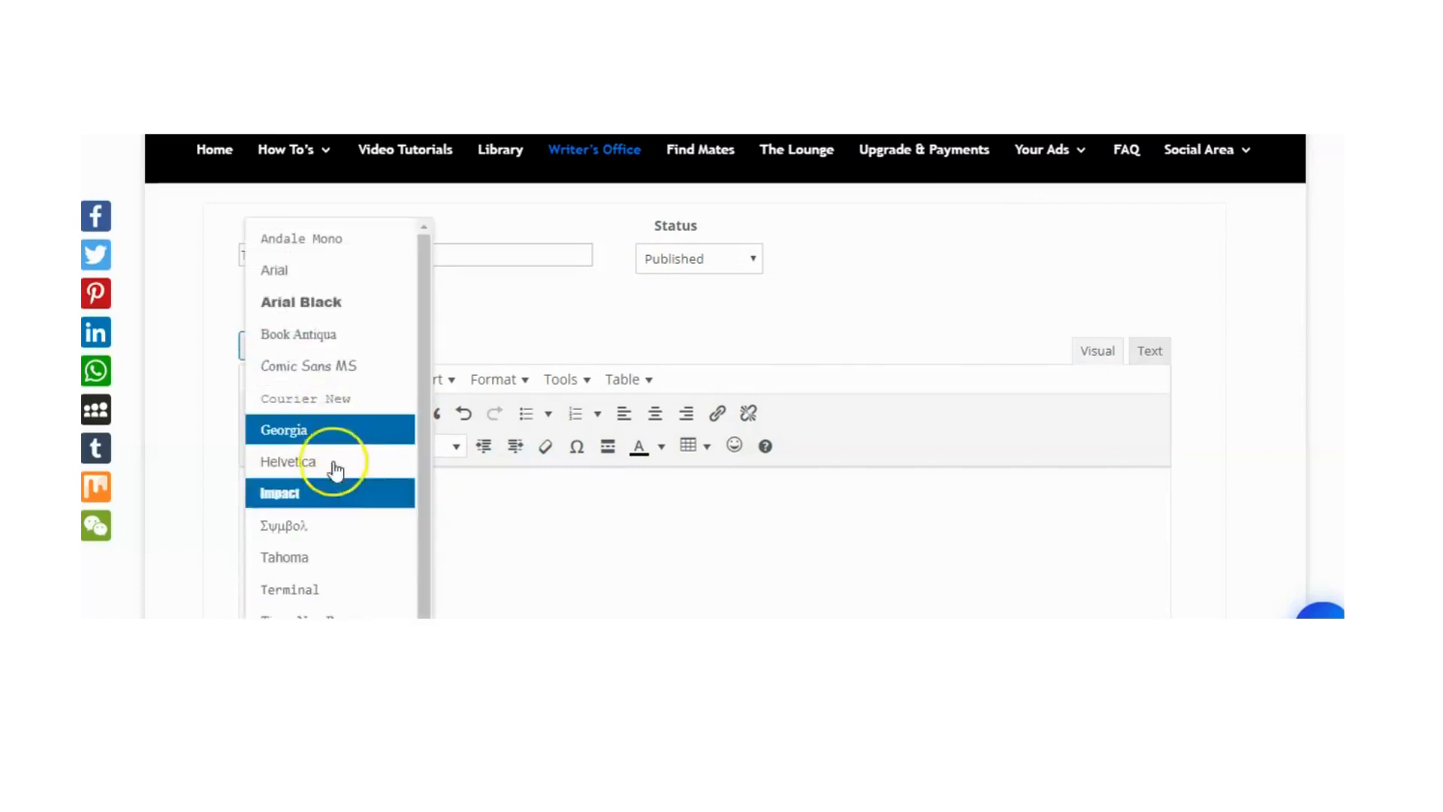
{"action": "left_click", "coordinate": [725, 601]}
- Assign the post to the Poetry-Humour category
{"action": "scroll", "coordinate": [583, 579], "scroll_direction": "down", "scroll_amount": 1}
{"action": "scroll", "coordinate": [583, 578], "scroll_direction": "down", "scroll_amount": 3}
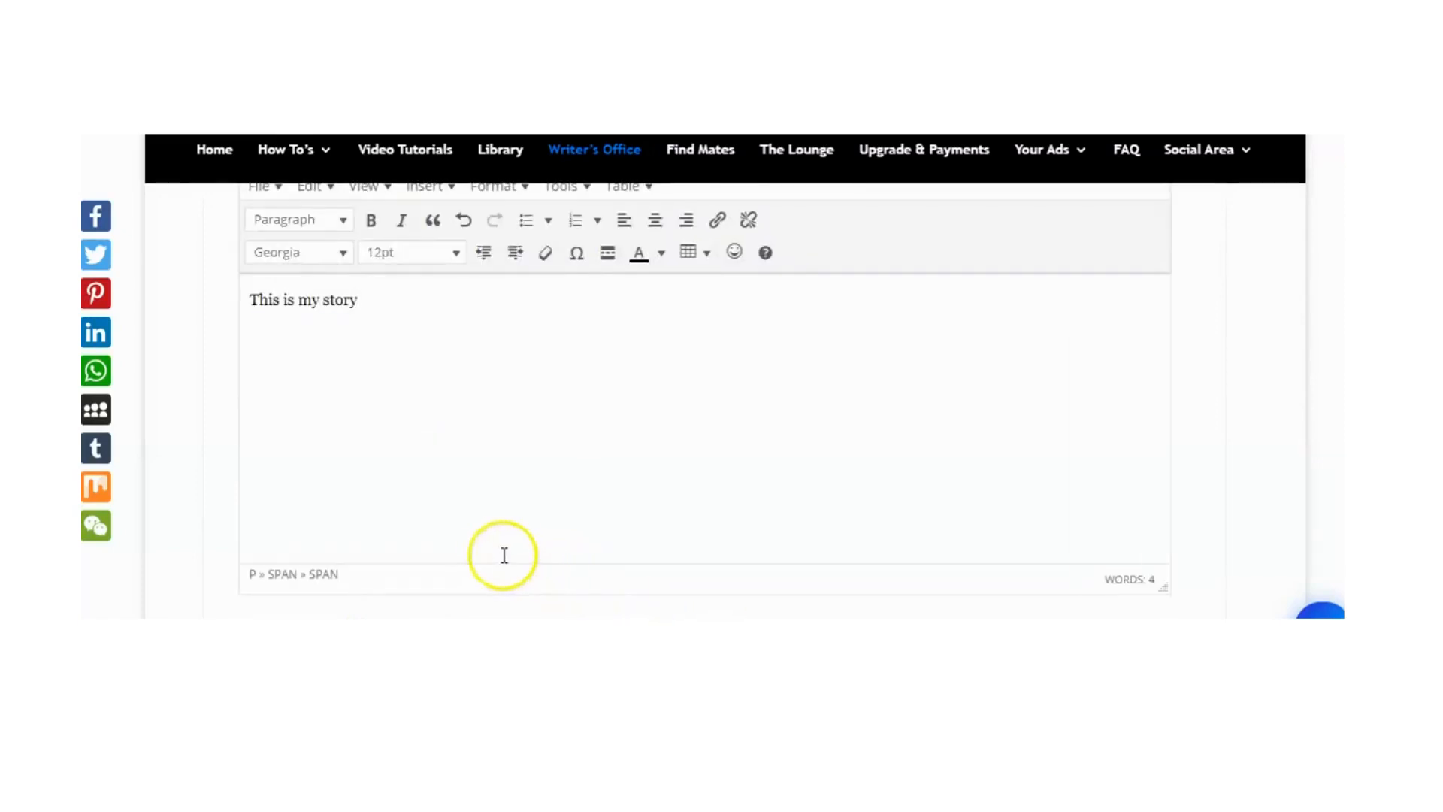
{"action": "scroll", "coordinate": [496, 554], "scroll_direction": "down", "scroll_amount": 2}
{"action": "scroll", "coordinate": [487, 547], "scroll_direction": "down", "scroll_amount": 3}
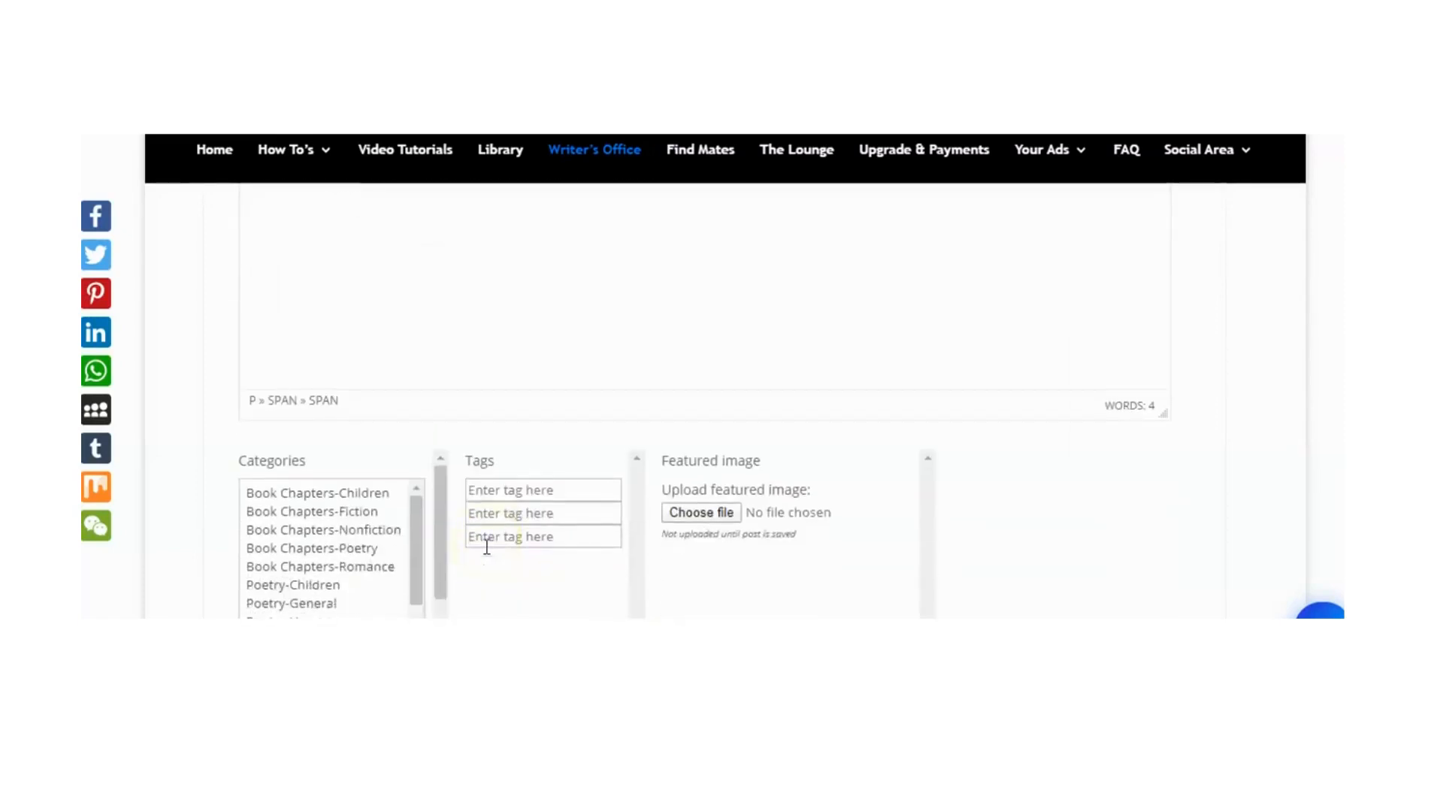
{"action": "scroll", "coordinate": [364, 493], "scroll_direction": "up", "scroll_amount": 5}
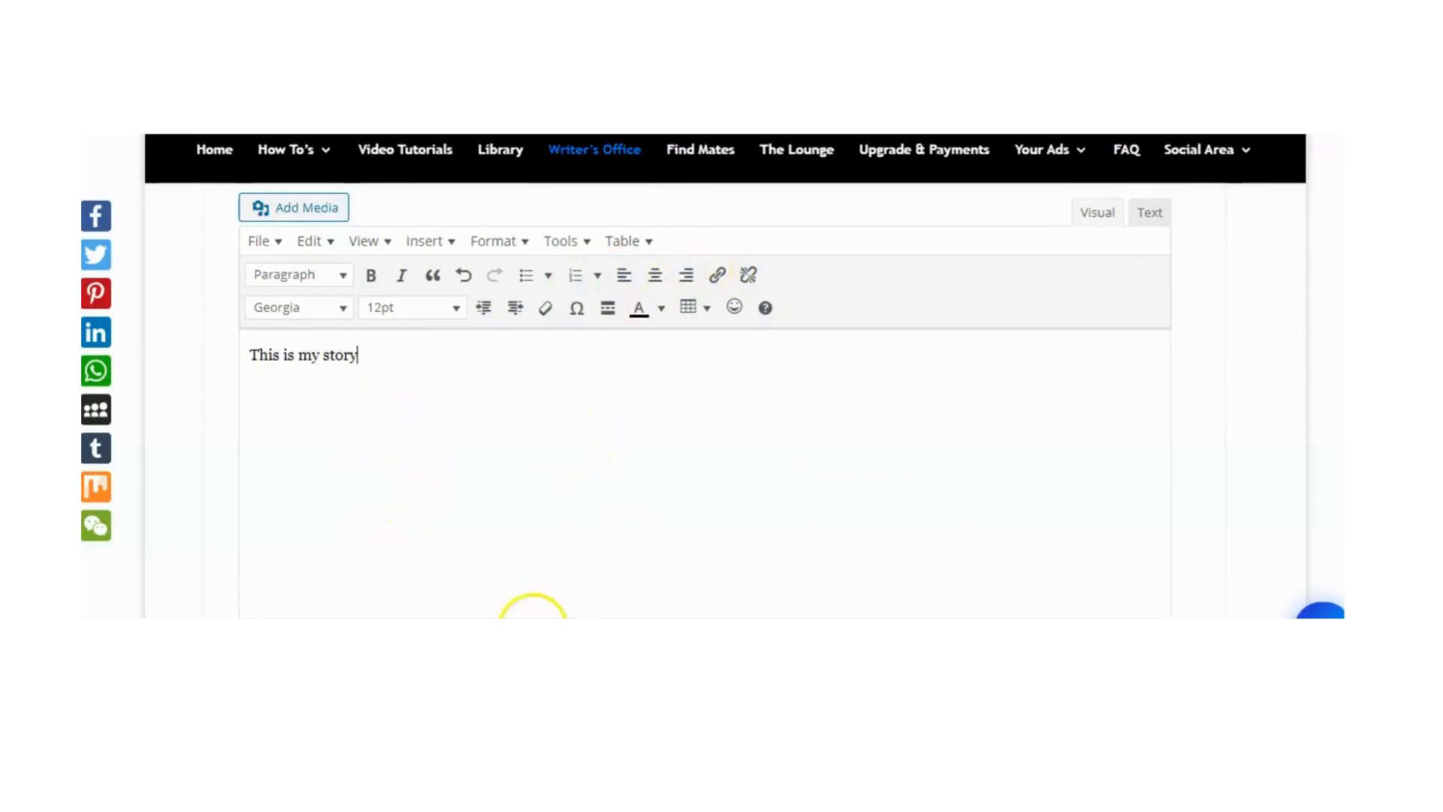
{"action": "scroll", "coordinate": [413, 548], "scroll_direction": "down", "scroll_amount": 5}
{"action": "scroll", "coordinate": [349, 577], "scroll_direction": "up", "scroll_amount": 2}
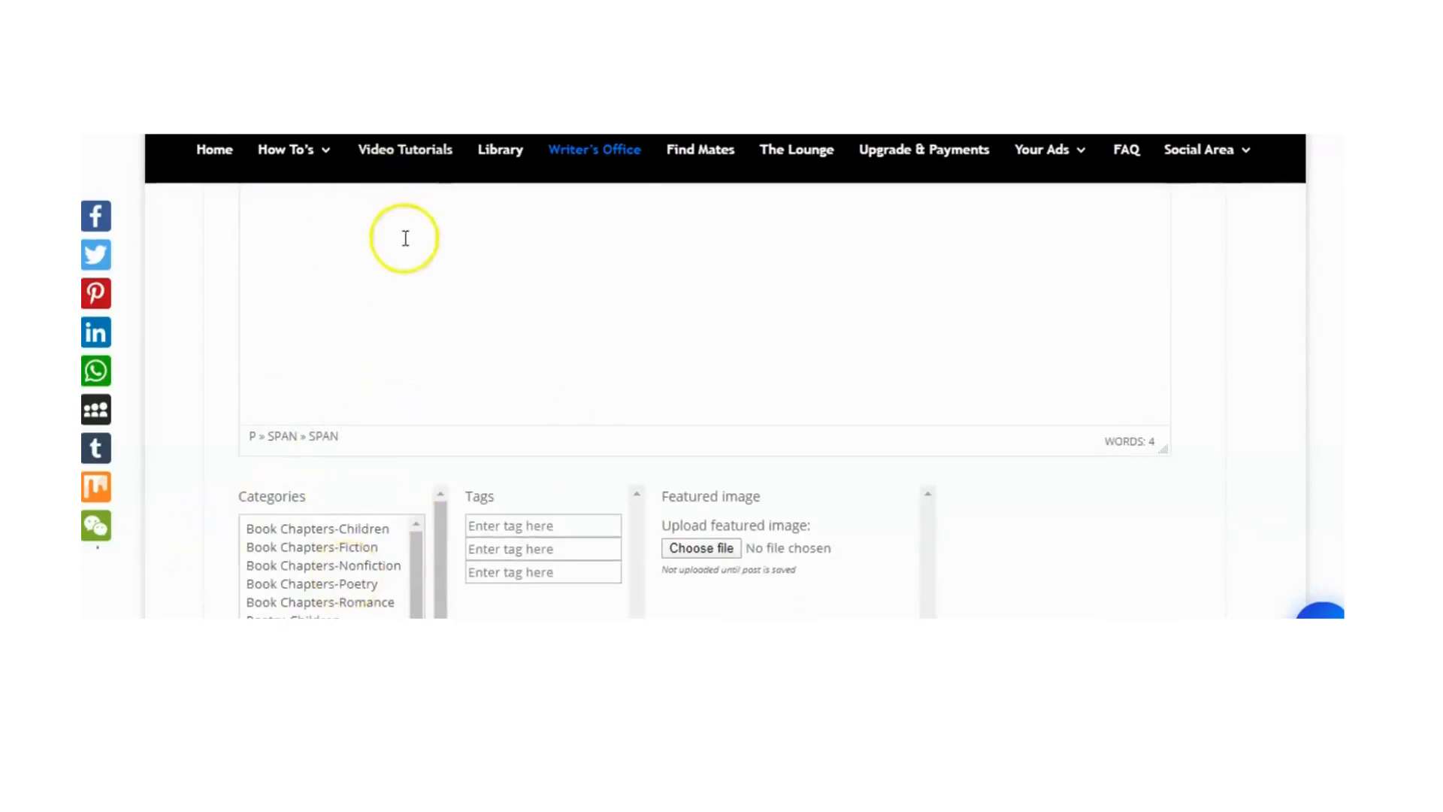
{"action": "scroll", "coordinate": [406, 301], "scroll_direction": "up", "scroll_amount": 2}
{"action": "scroll", "coordinate": [413, 406], "scroll_direction": "down", "scroll_amount": 3}
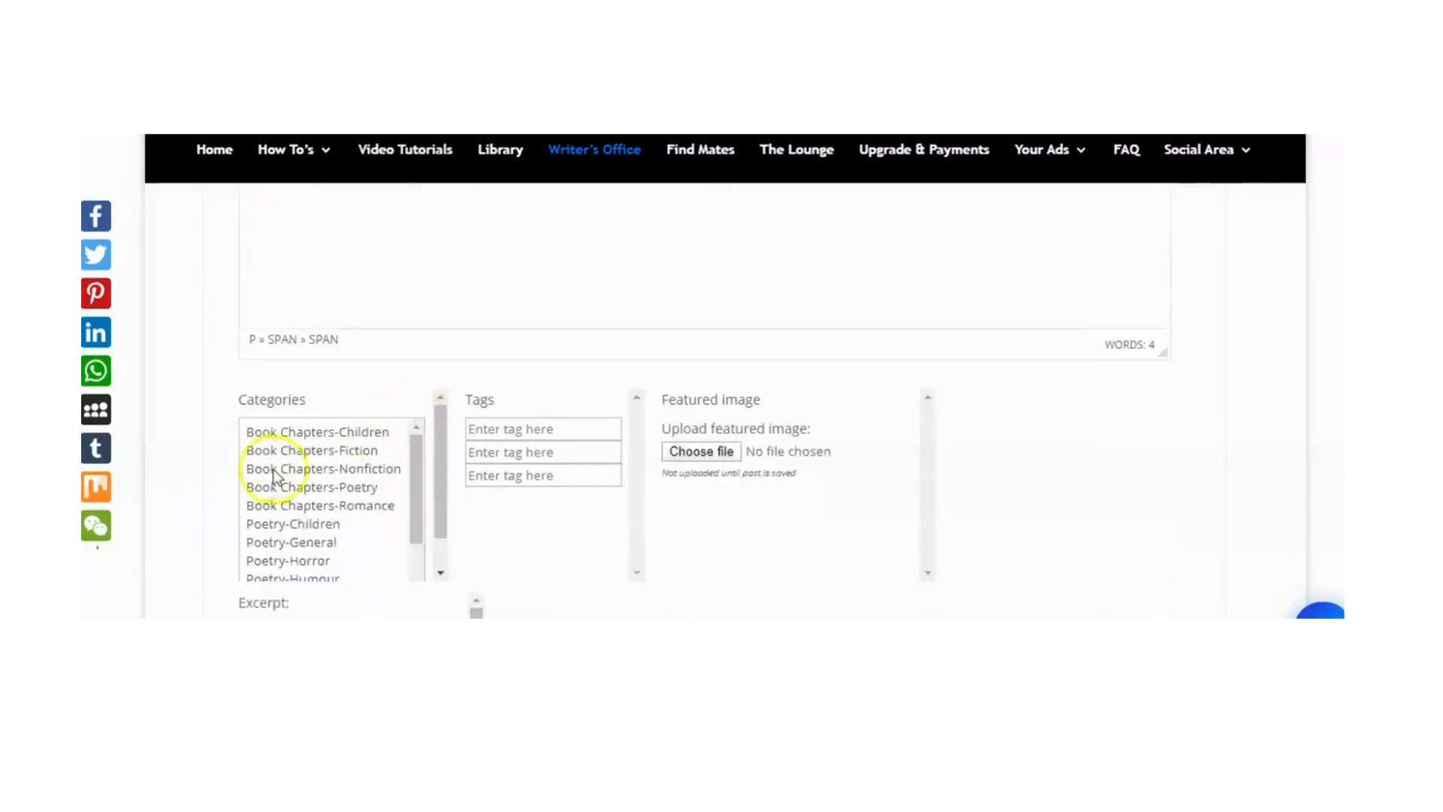
{"action": "scroll", "coordinate": [308, 470], "scroll_direction": "down", "scroll_amount": 3}
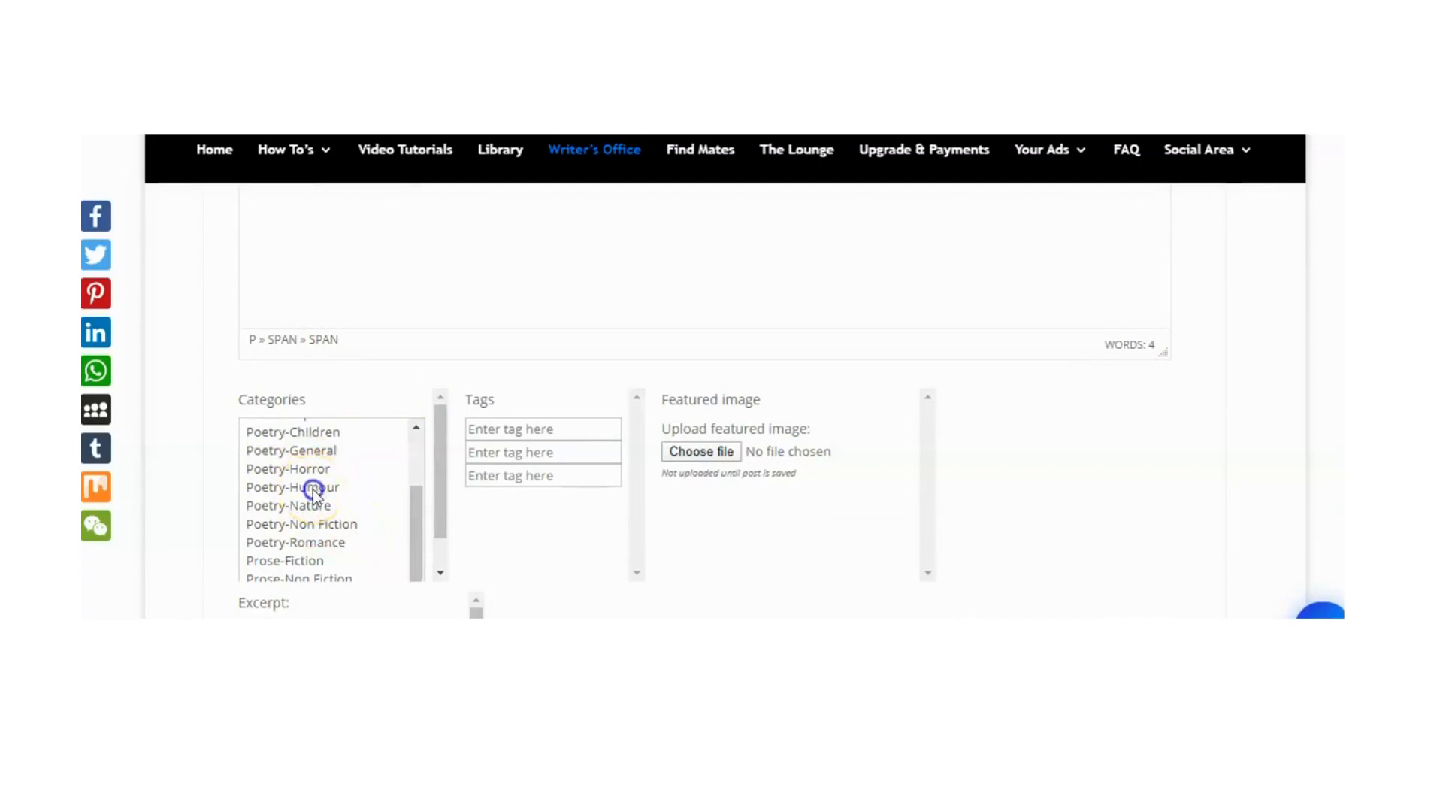
{"action": "left_click", "coordinate": [313, 489]}
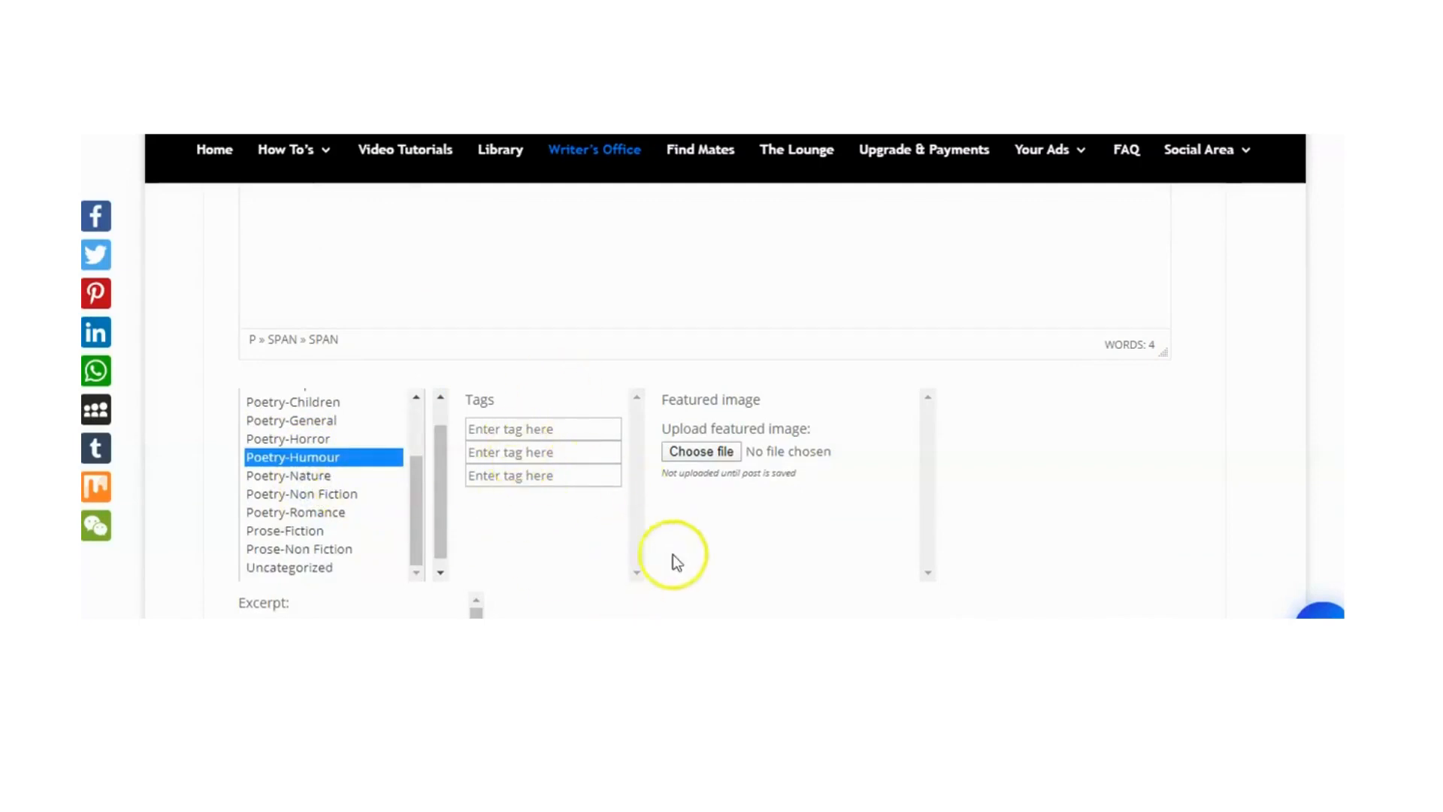
- Choose the picture 100_1732 from the Pictures folder as the post's featured image
{"action": "scroll", "coordinate": [795, 563], "scroll_direction": "down", "scroll_amount": 3}
{"action": "scroll", "coordinate": [794, 563], "scroll_direction": "up", "scroll_amount": 3}
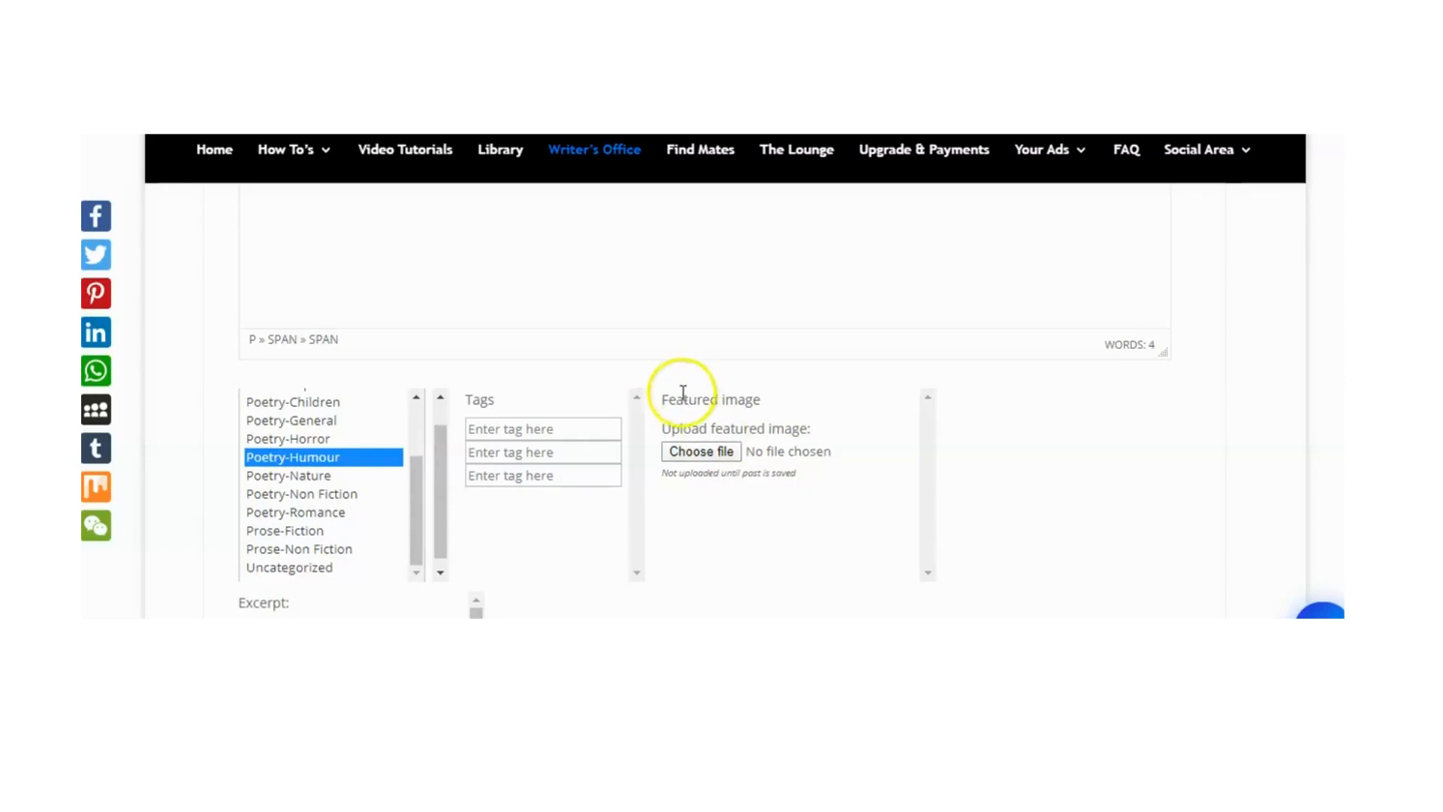
{"action": "left_click_drag", "start_coordinate": [665, 396], "coordinate": [785, 399]}
{"action": "left_click", "coordinate": [809, 392]}
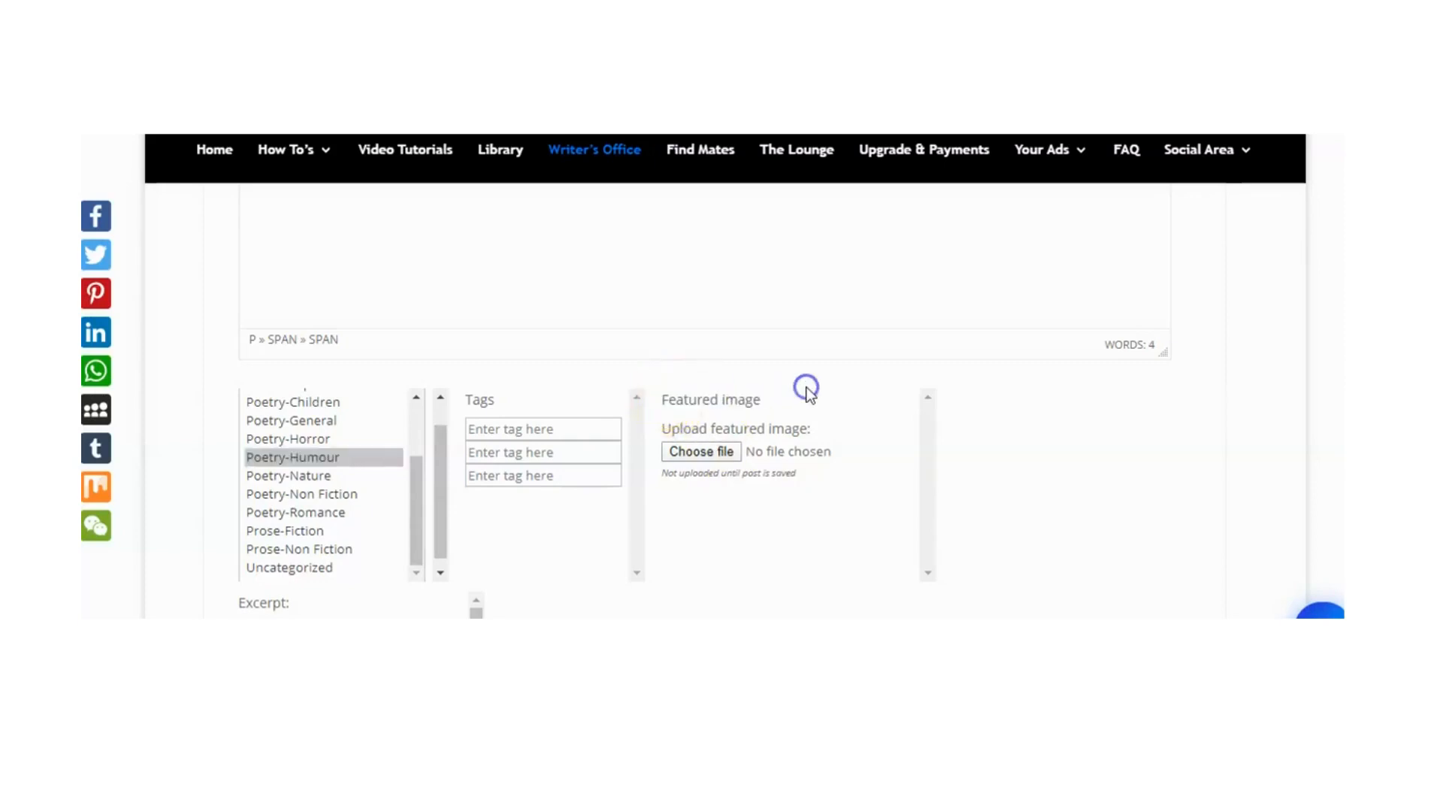
{"action": "left_click", "coordinate": [703, 453]}
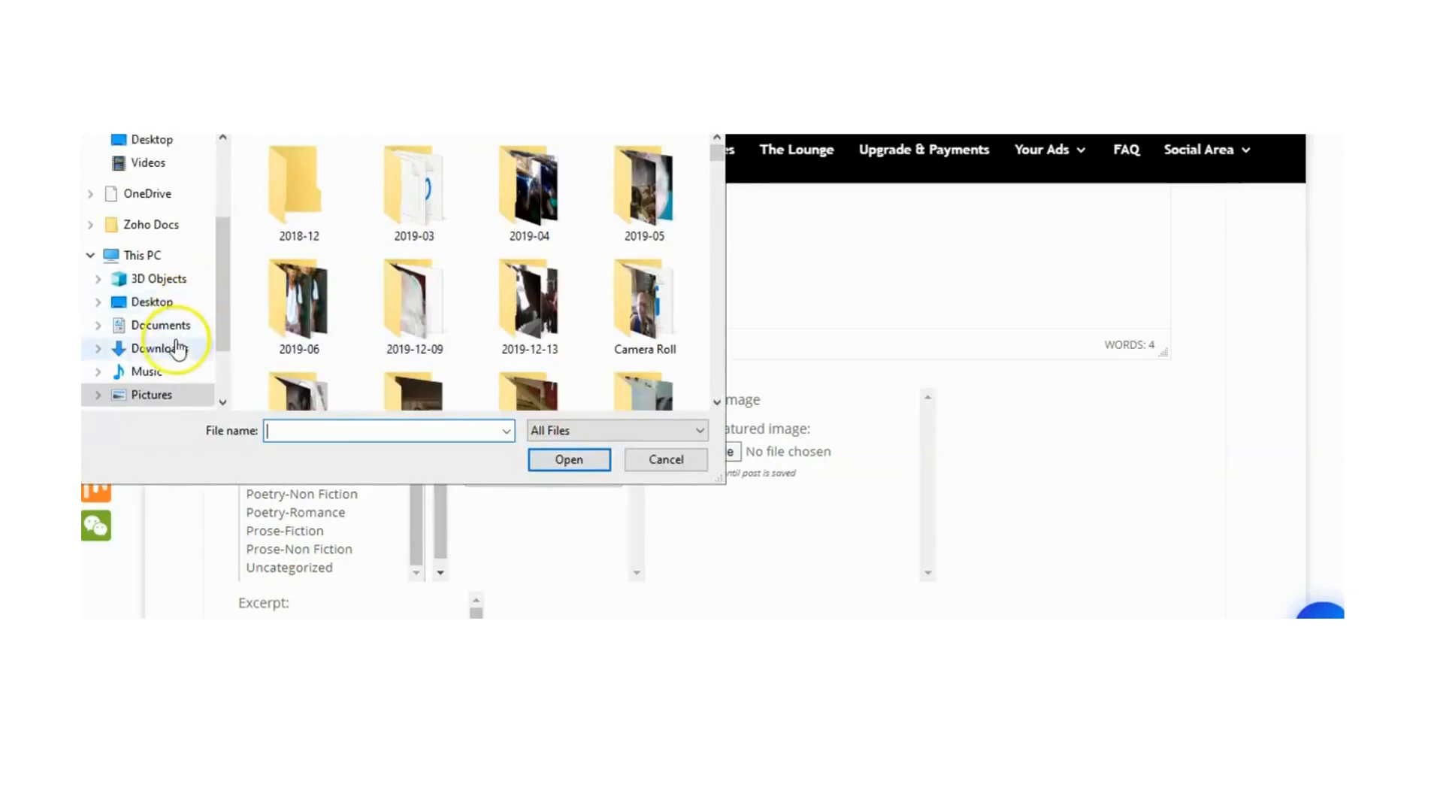
{"action": "scroll", "coordinate": [387, 304], "scroll_direction": "down", "scroll_amount": 3}
{"action": "scroll", "coordinate": [387, 304], "scroll_direction": "down", "scroll_amount": 5}
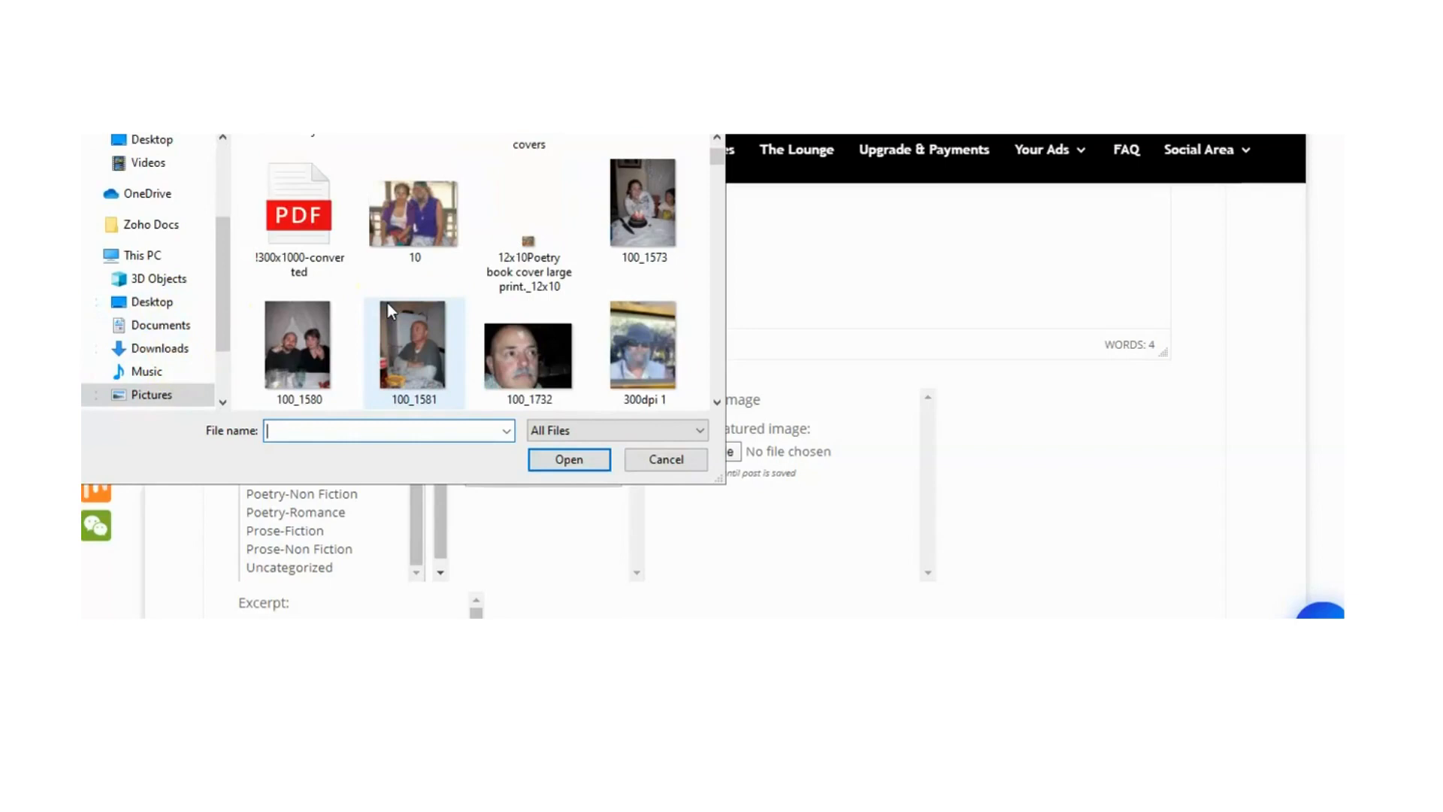
{"action": "left_click", "coordinate": [511, 347]}
{"action": "left_click", "coordinate": [578, 456]}
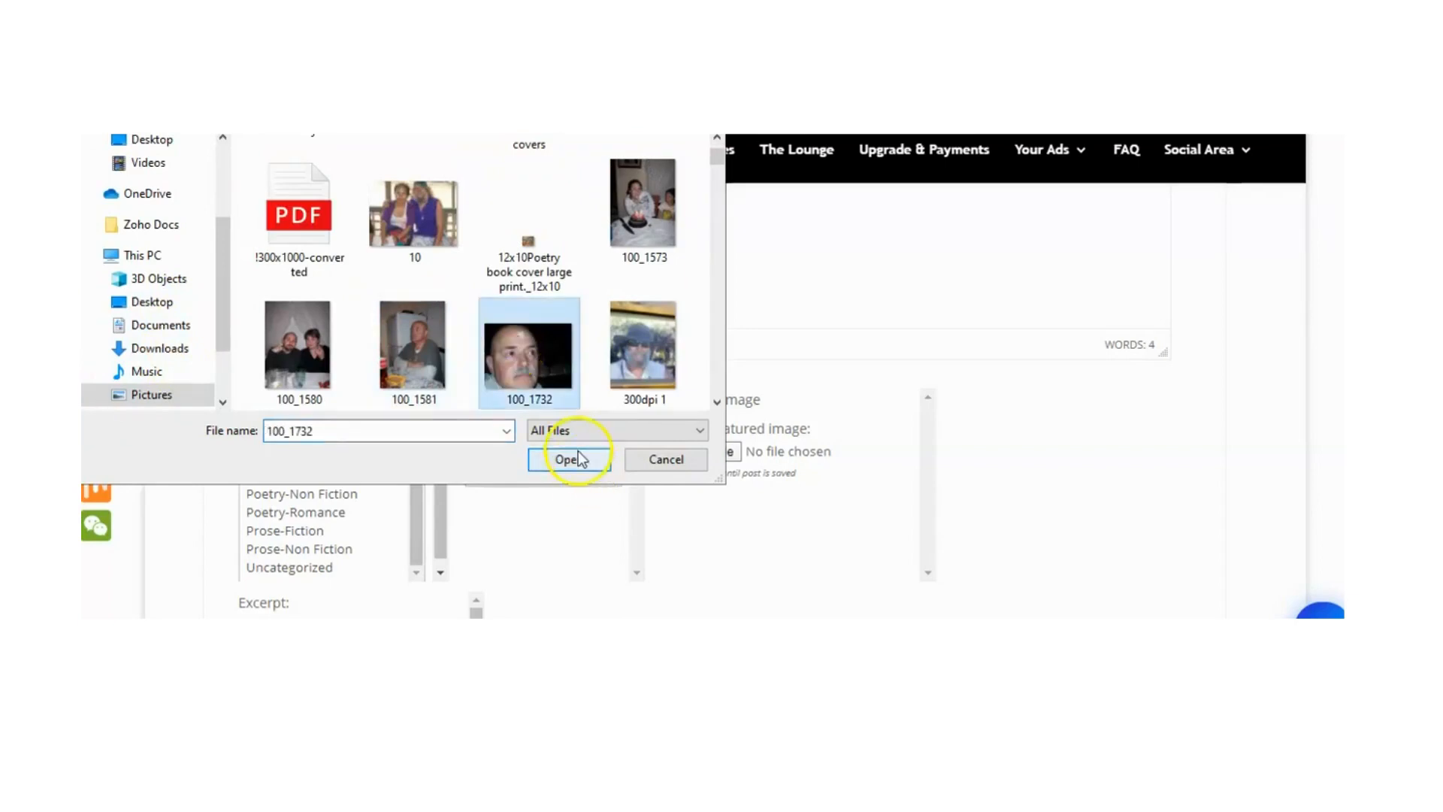
{"action": "left_click", "coordinate": [579, 457]}
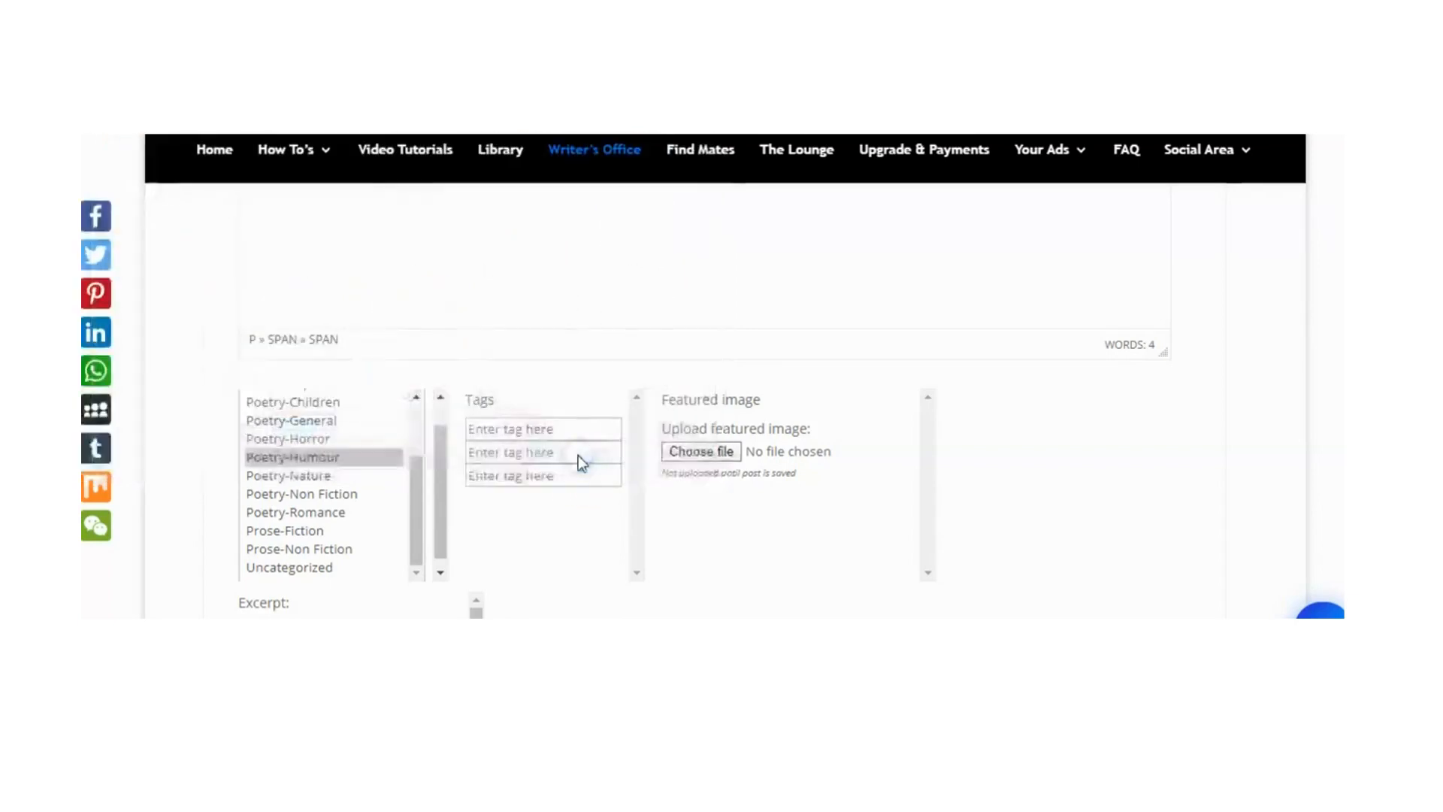
- Review the post form and select Published as the post's status
{"action": "scroll", "coordinate": [493, 324], "scroll_direction": "up", "scroll_amount": 3}
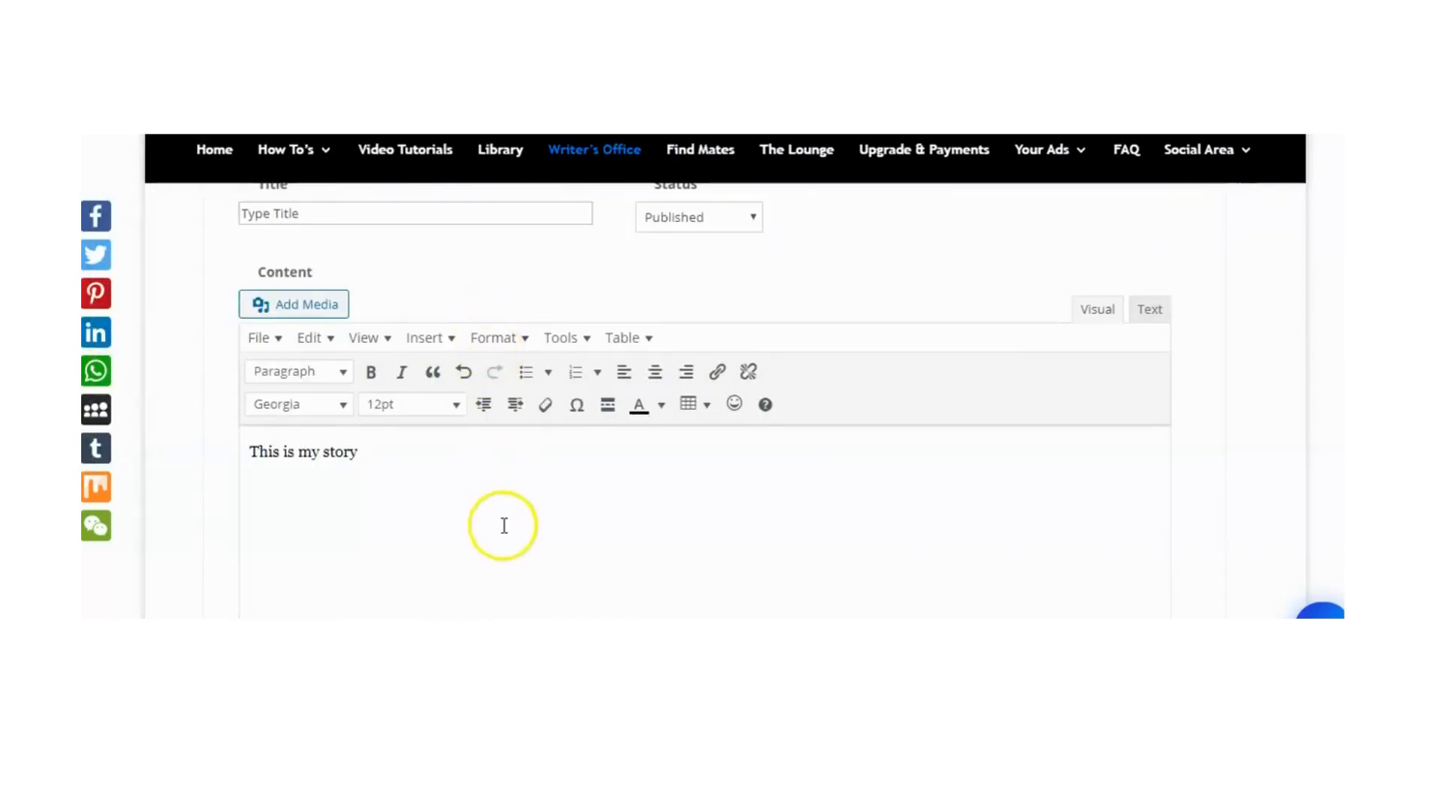
{"action": "scroll", "coordinate": [499, 496], "scroll_direction": "down", "scroll_amount": 5}
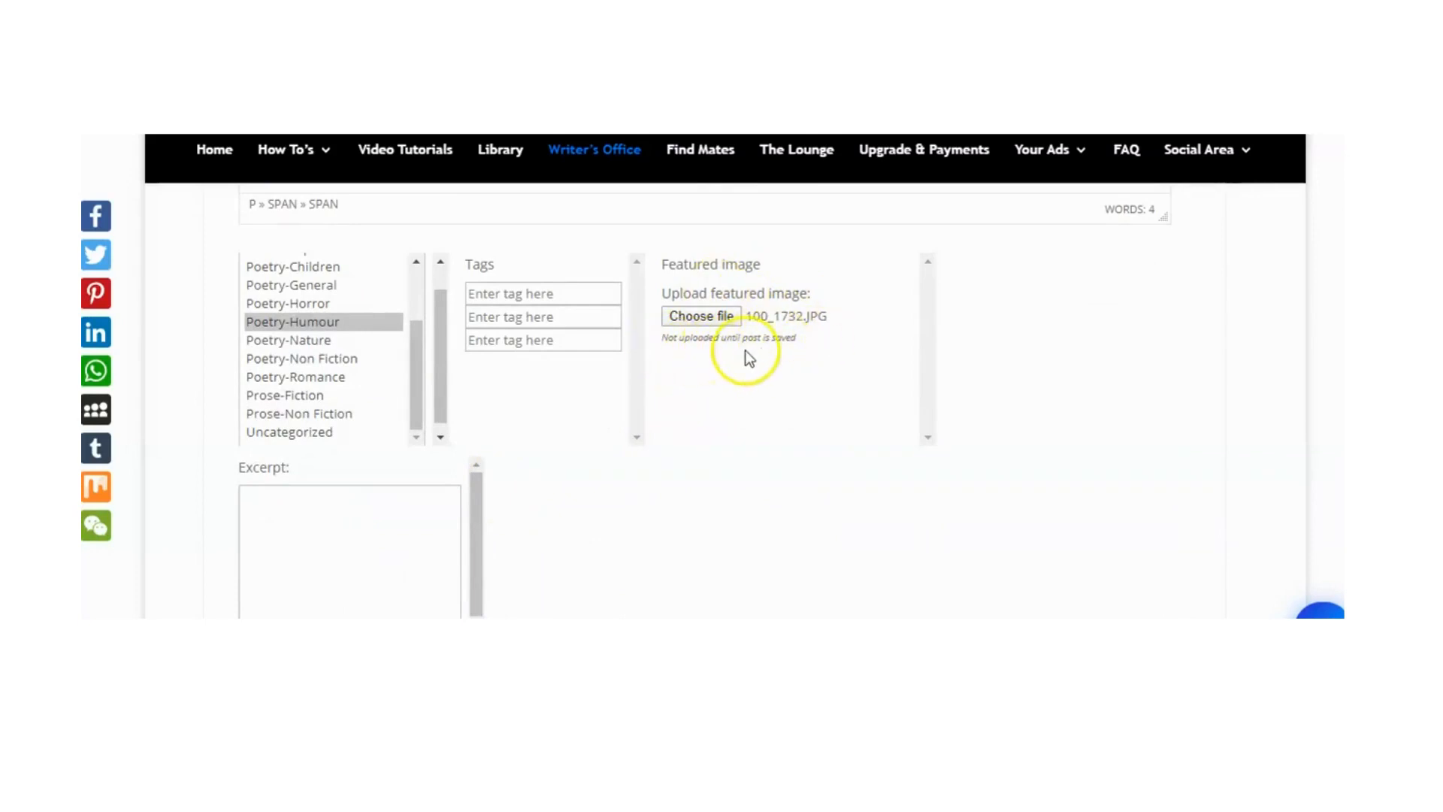
{"action": "scroll", "coordinate": [741, 414], "scroll_direction": "down", "scroll_amount": 2}
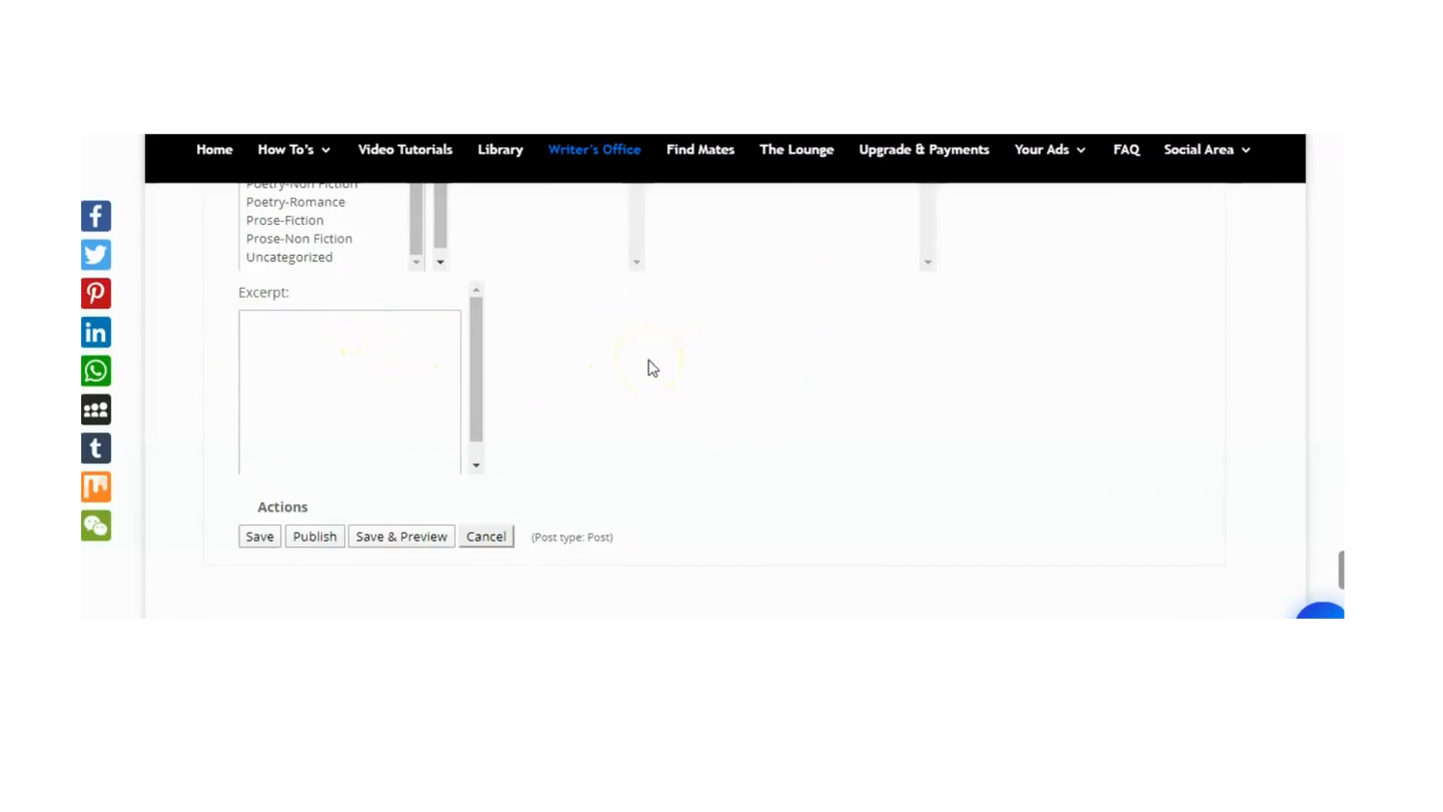
{"action": "scroll", "coordinate": [648, 359], "scroll_direction": "up", "scroll_amount": 4}
{"action": "scroll", "coordinate": [631, 366], "scroll_direction": "up", "scroll_amount": 6}
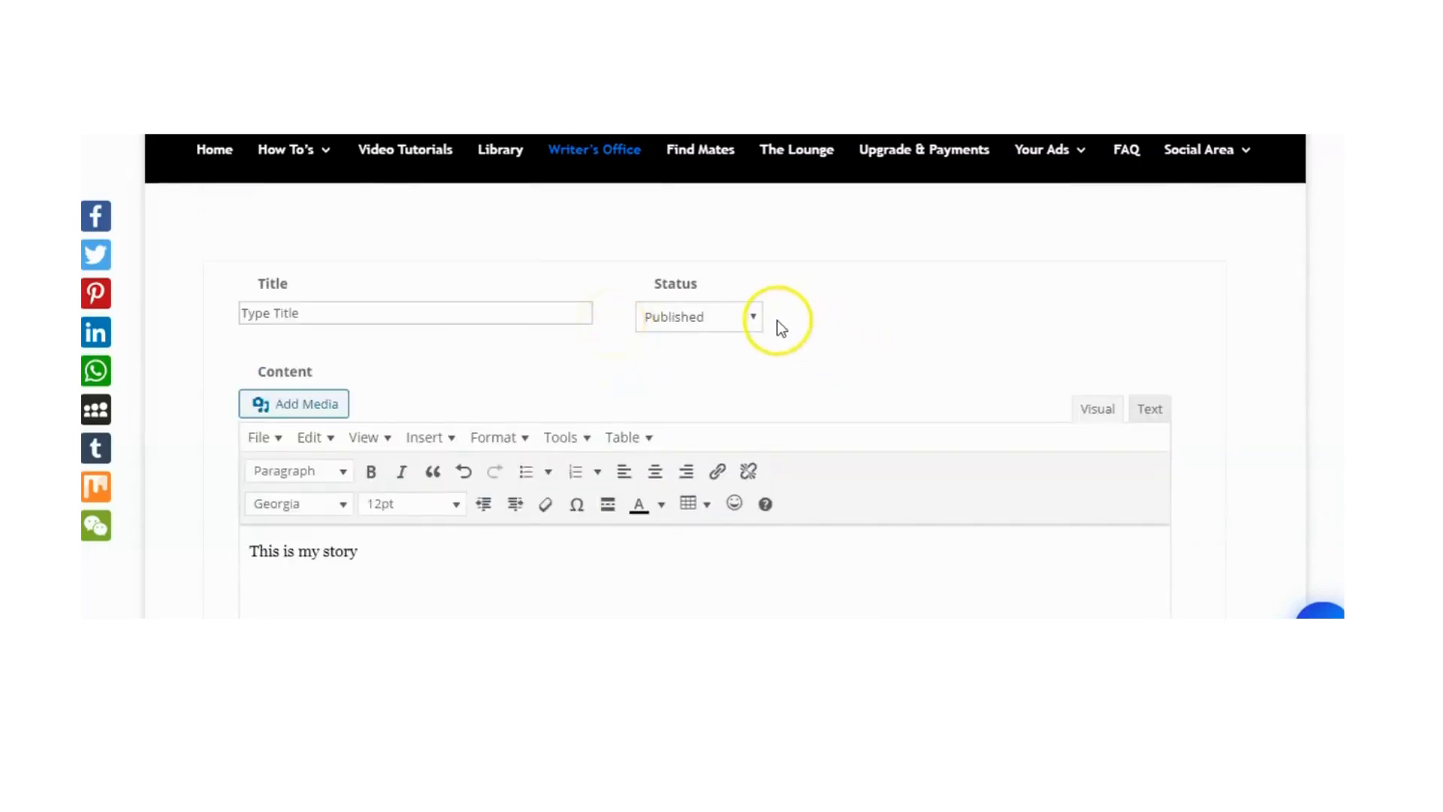
{"action": "left_click", "coordinate": [750, 312]}
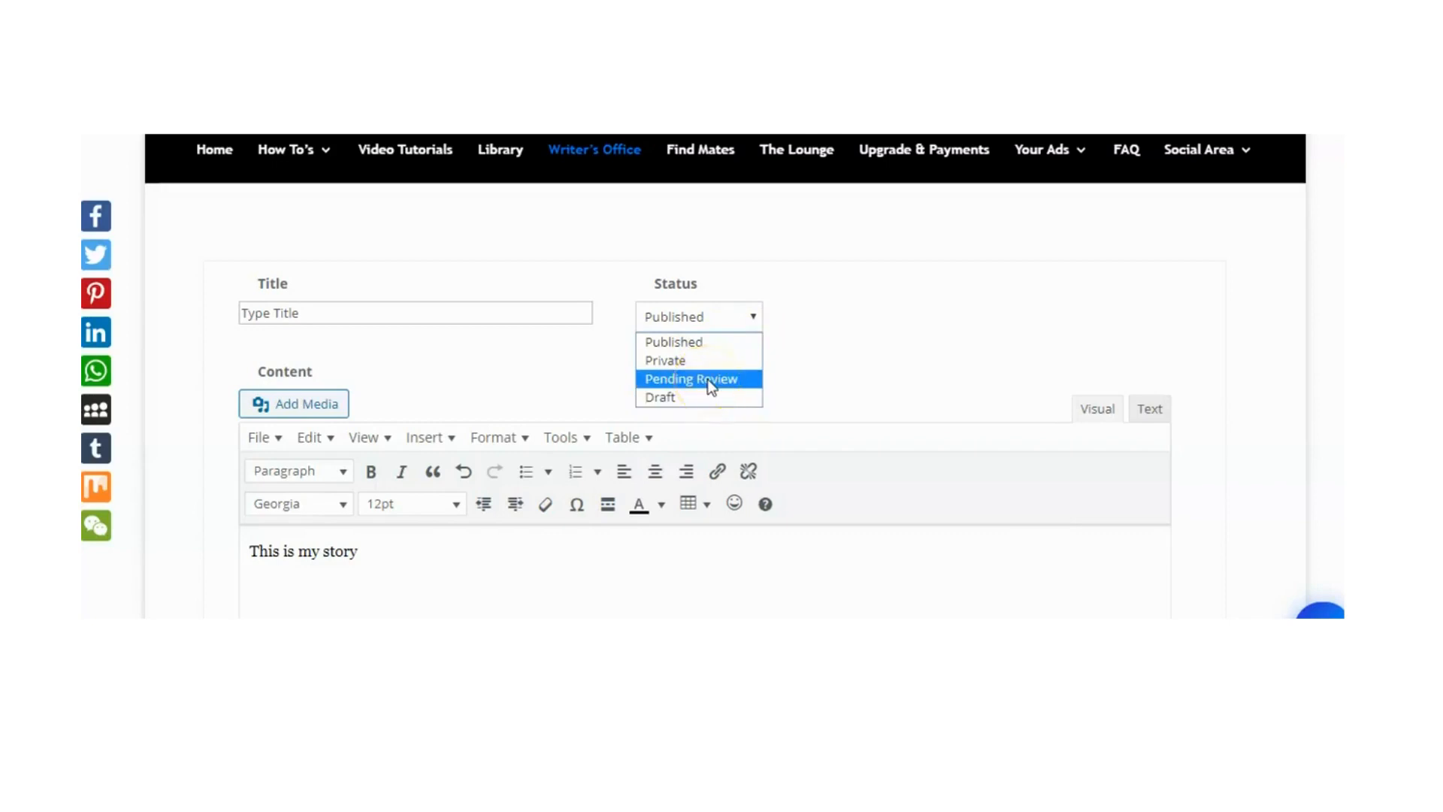
{"action": "left_click", "coordinate": [723, 345]}
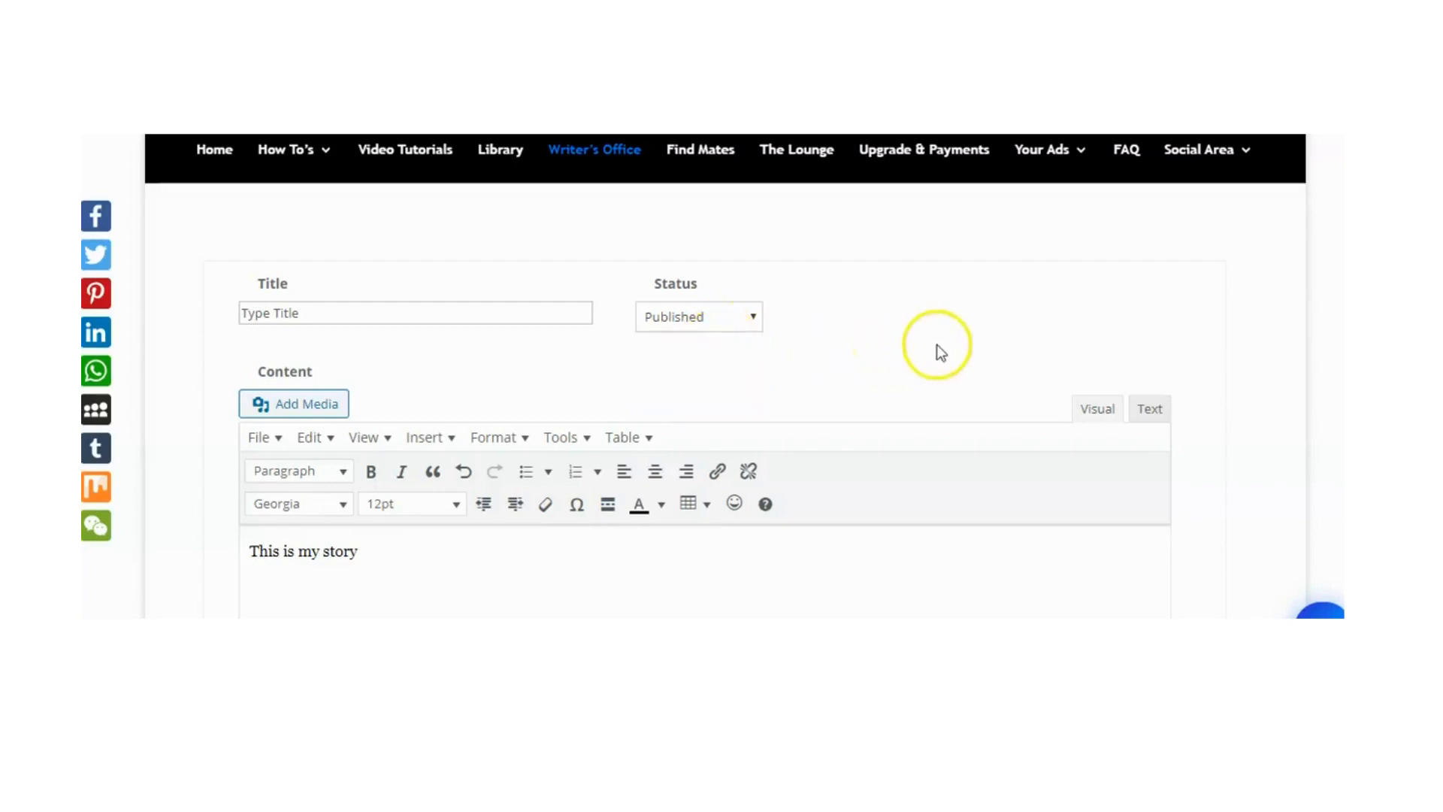
- Switch the post's content editor to the HTML text view
{"action": "left_click", "coordinate": [1150, 411]}
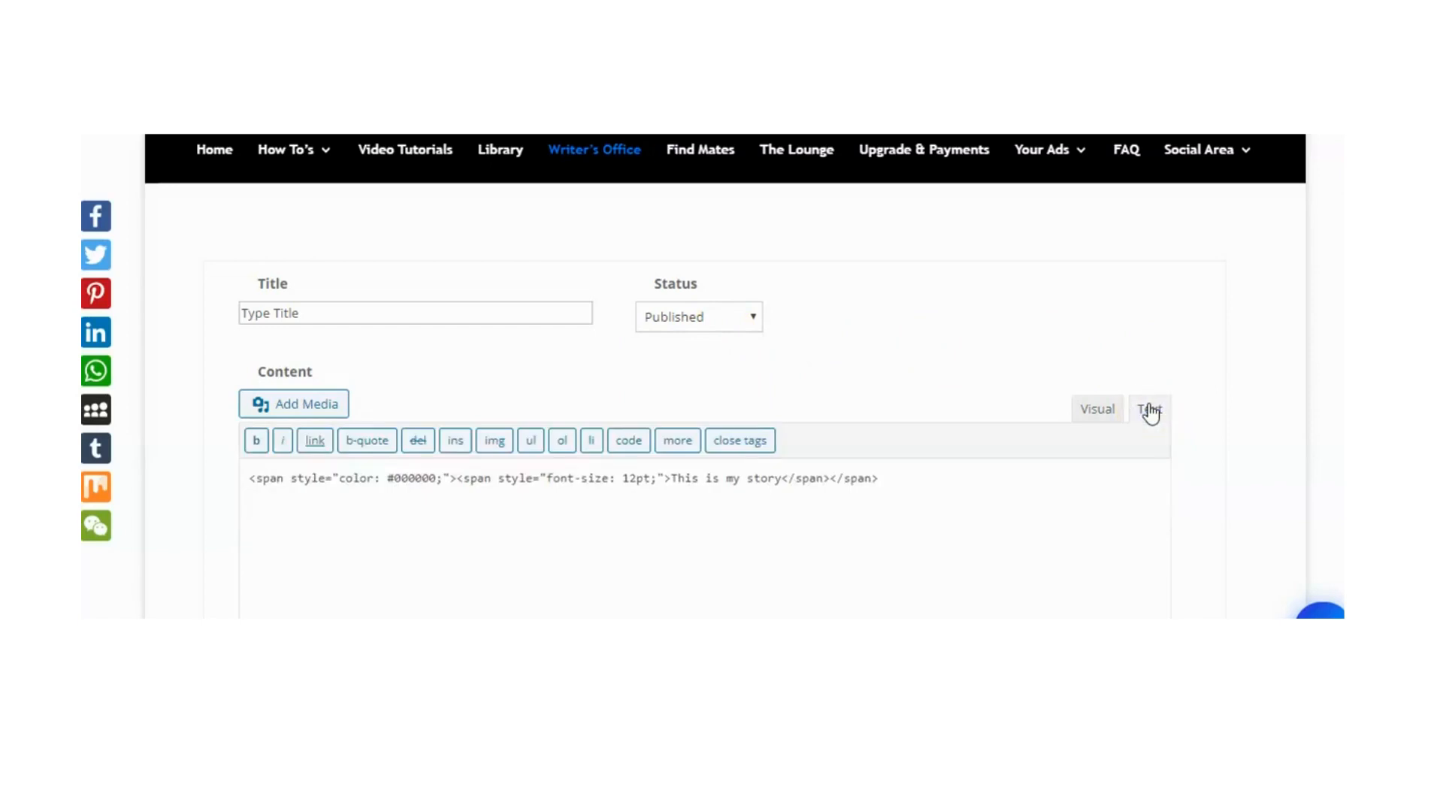
- Return the content editor to the visual view and review the post form from the title down to the actions
{"action": "left_click", "coordinate": [1090, 405]}
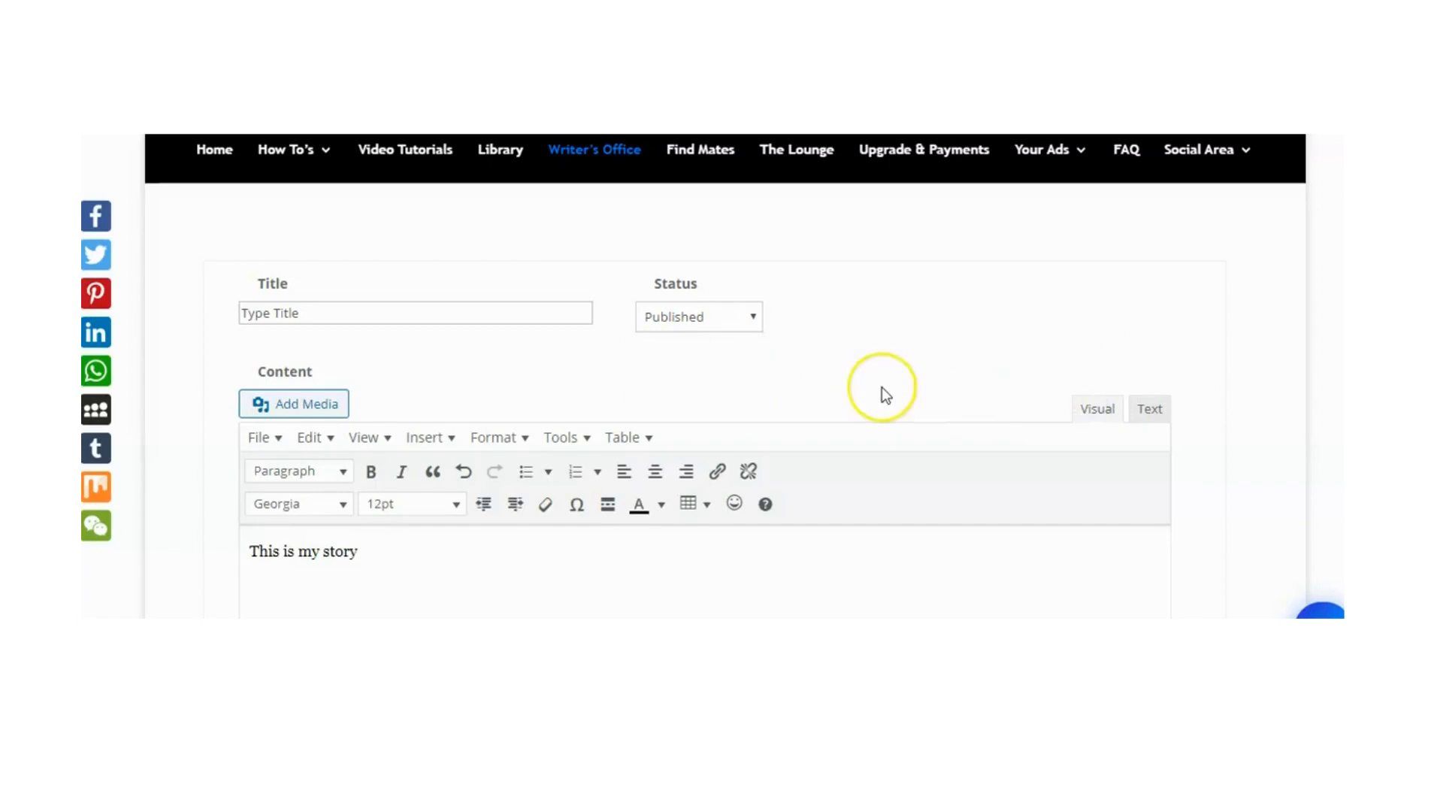
{"action": "scroll", "coordinate": [882, 386], "scroll_direction": "down", "scroll_amount": 8}
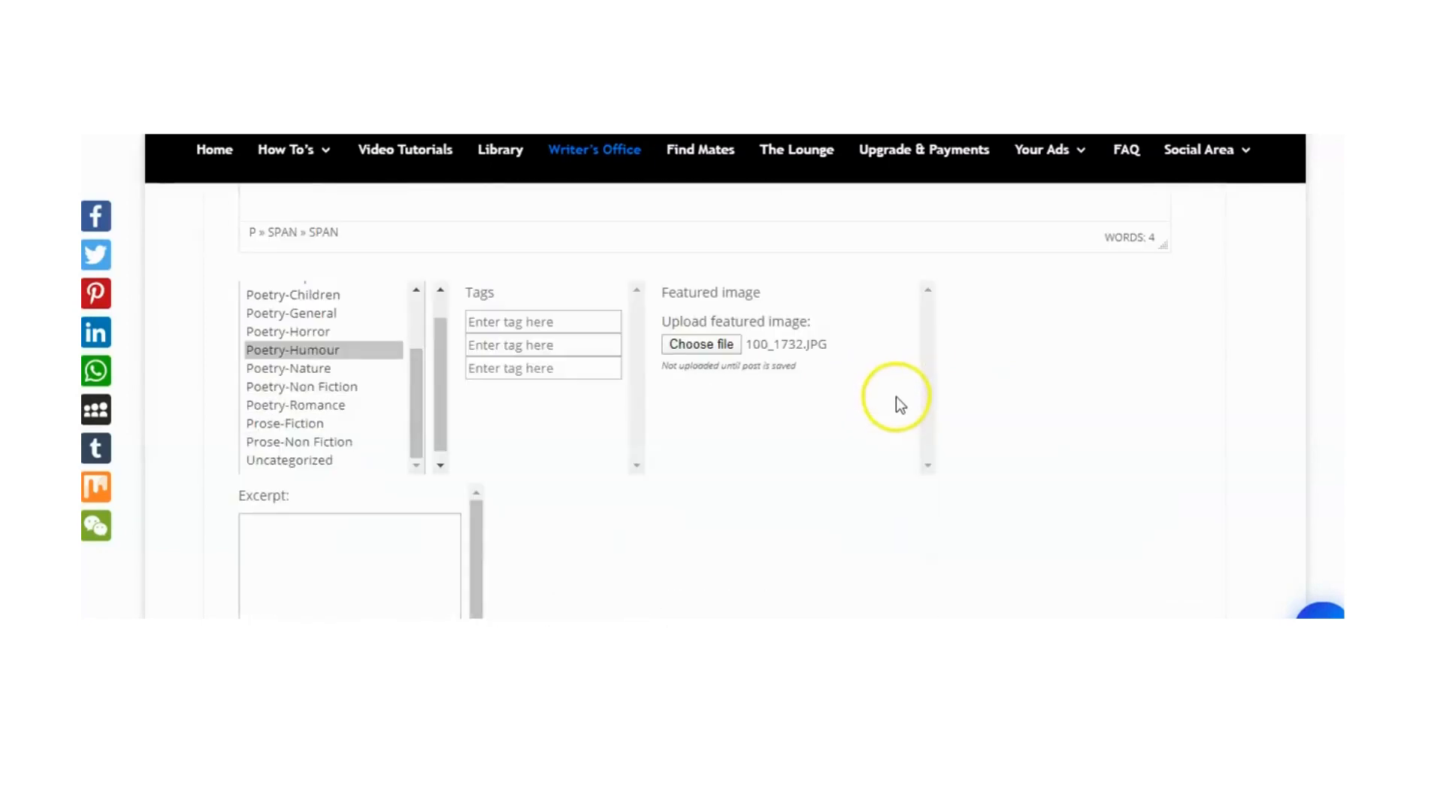
{"action": "scroll", "coordinate": [894, 396], "scroll_direction": "down", "scroll_amount": 3}
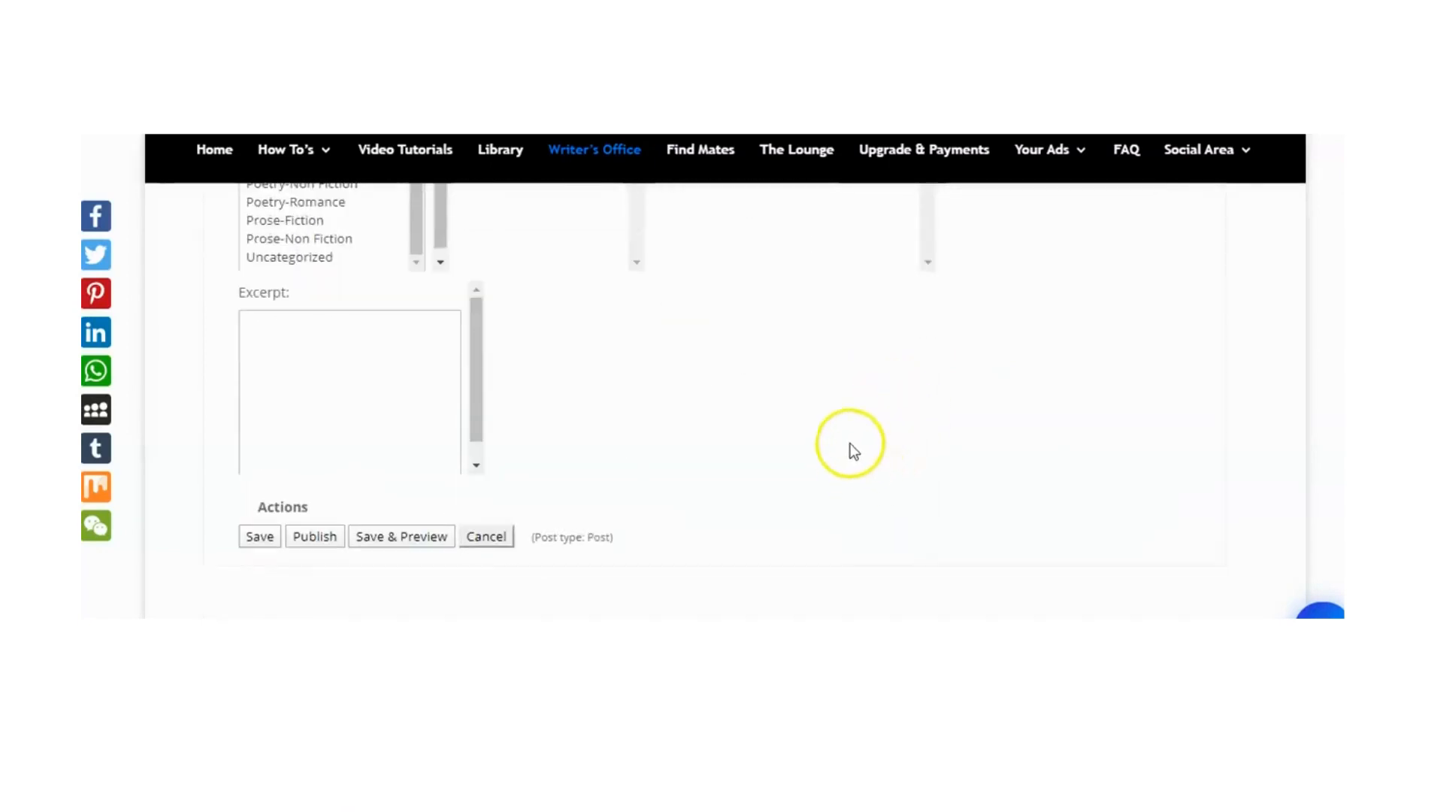
{"action": "scroll", "coordinate": [847, 404], "scroll_direction": "up", "scroll_amount": 5}
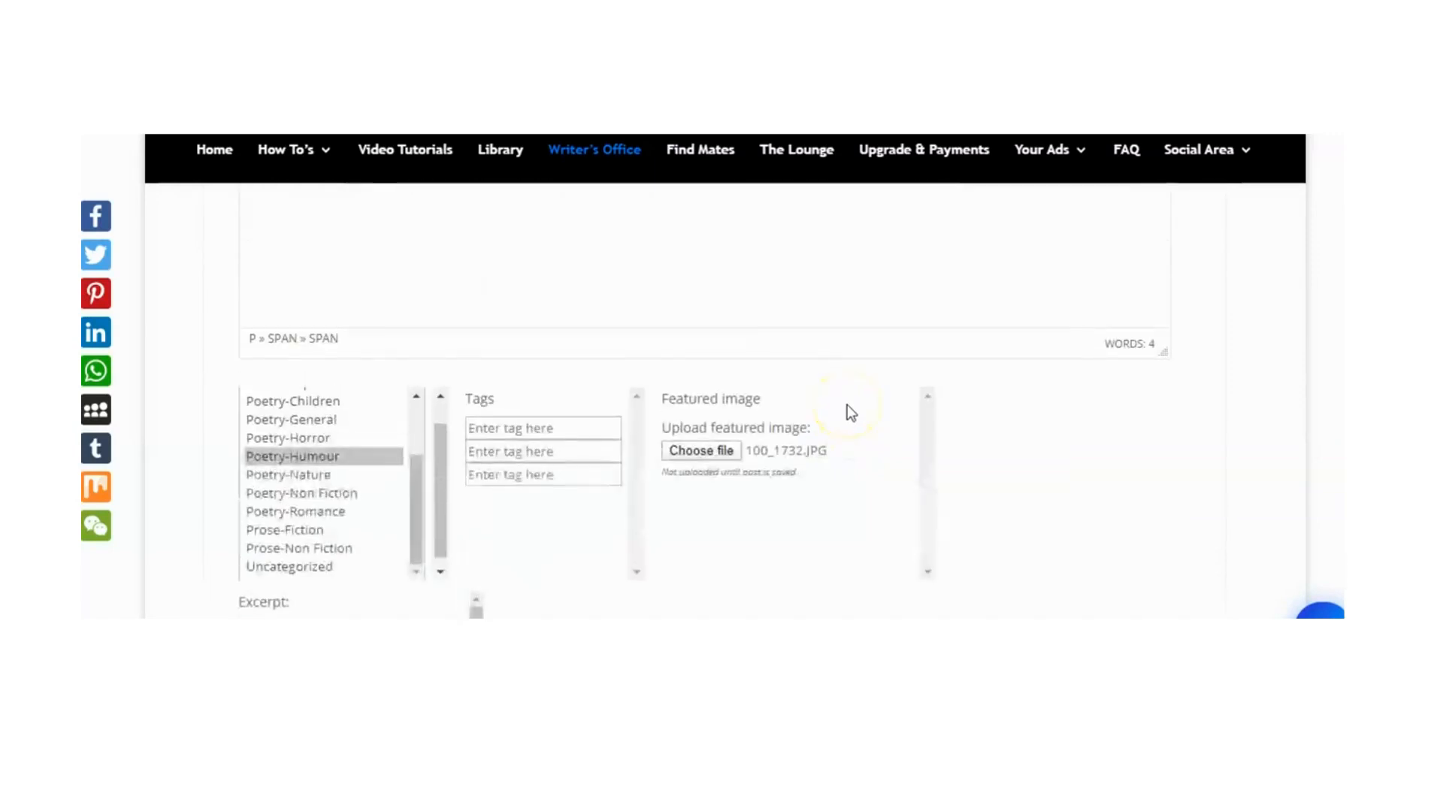
{"action": "scroll", "coordinate": [850, 410], "scroll_direction": "up", "scroll_amount": 4}
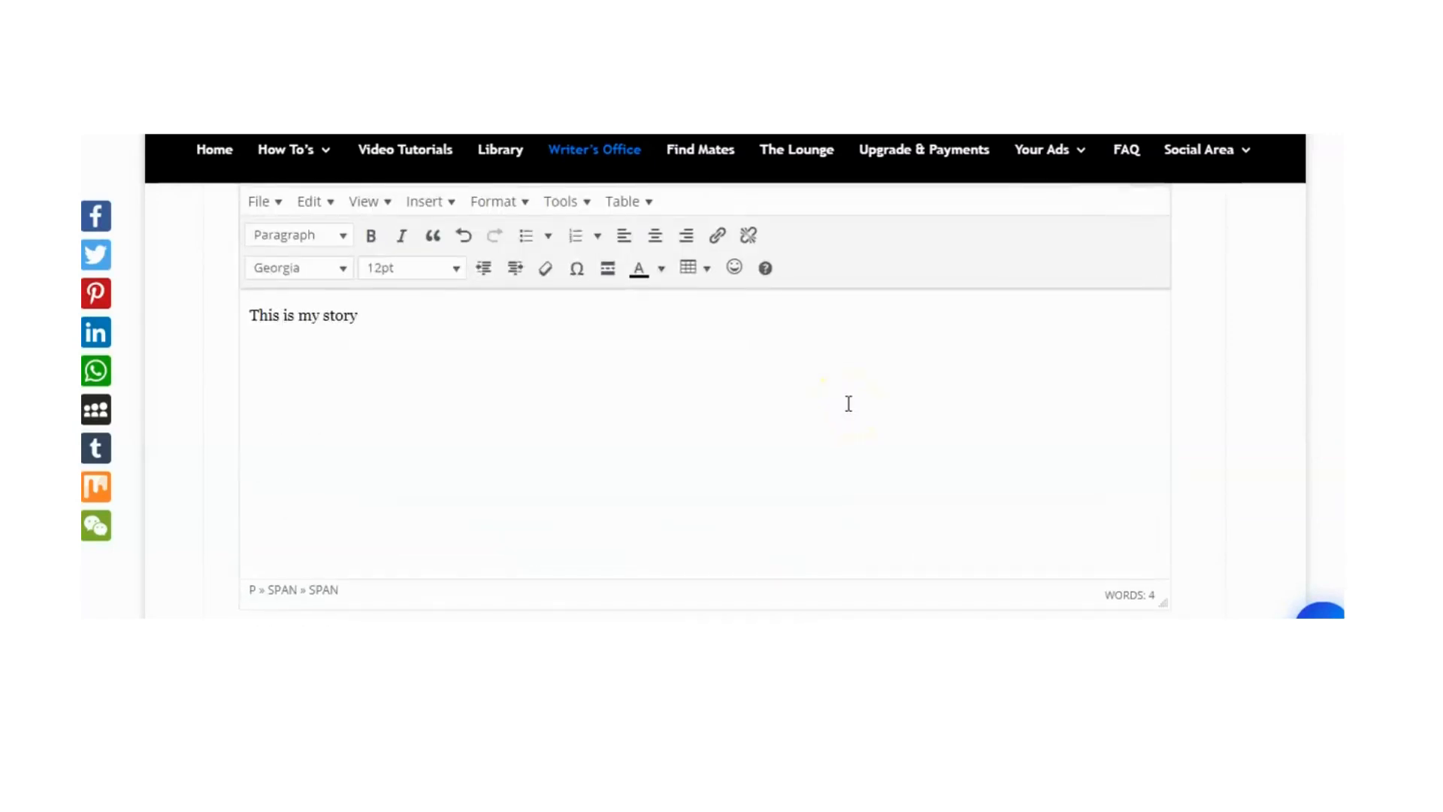
{"action": "scroll", "coordinate": [848, 403], "scroll_direction": "down", "scroll_amount": 8}
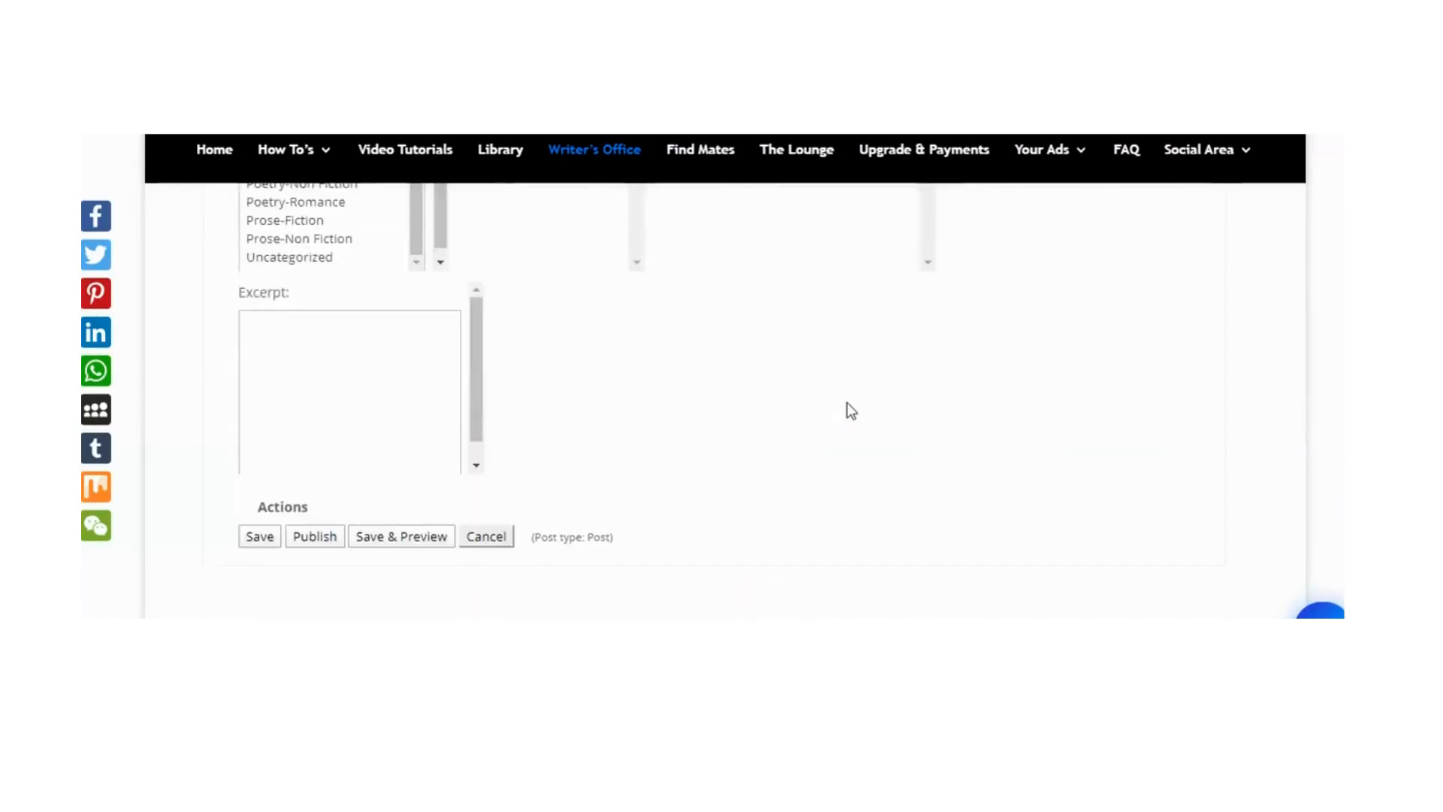
{"action": "scroll", "coordinate": [847, 407], "scroll_direction": "up", "scroll_amount": 2}
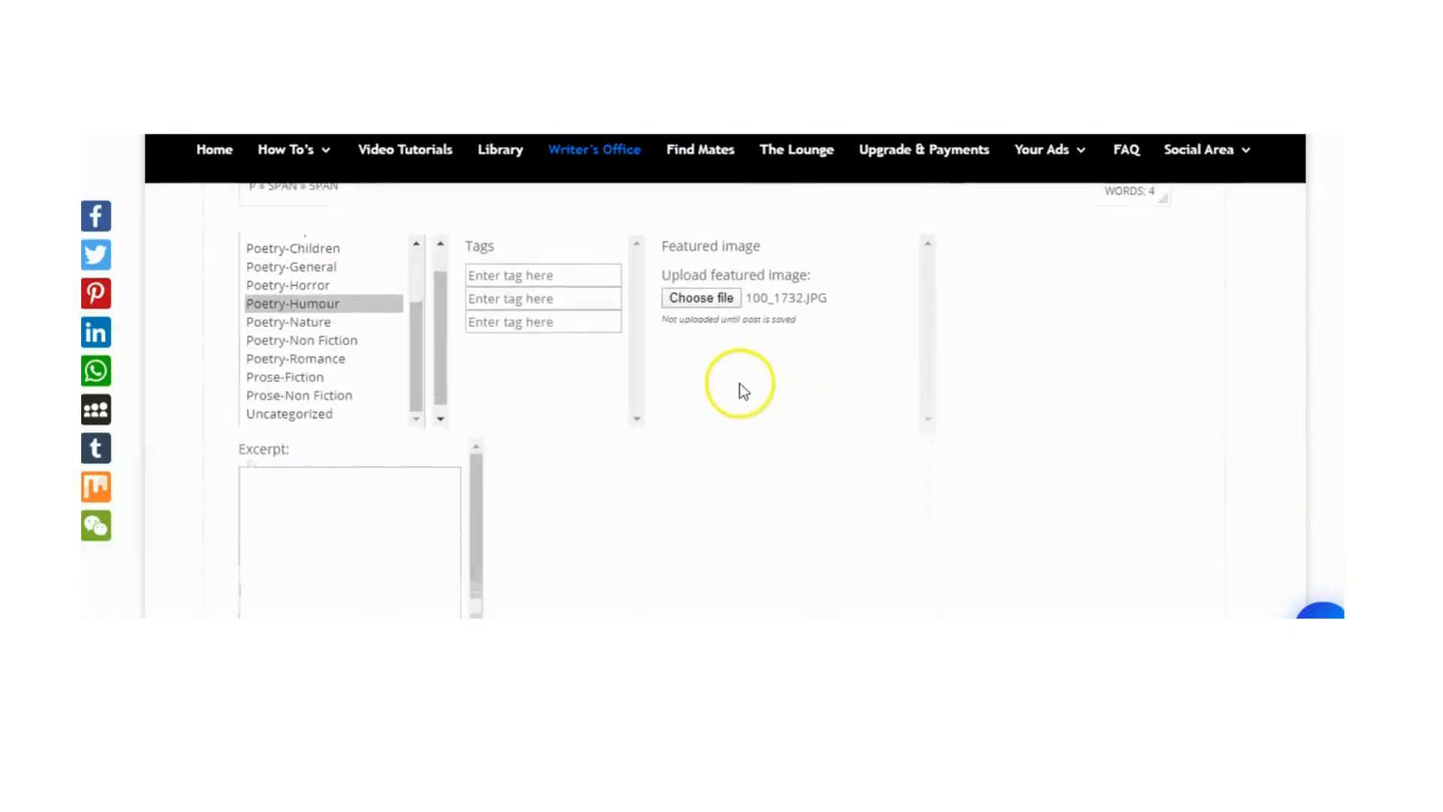
{"action": "scroll", "coordinate": [535, 319], "scroll_direction": "up", "scroll_amount": 5}
{"action": "scroll", "coordinate": [535, 320], "scroll_direction": "up", "scroll_amount": 3}
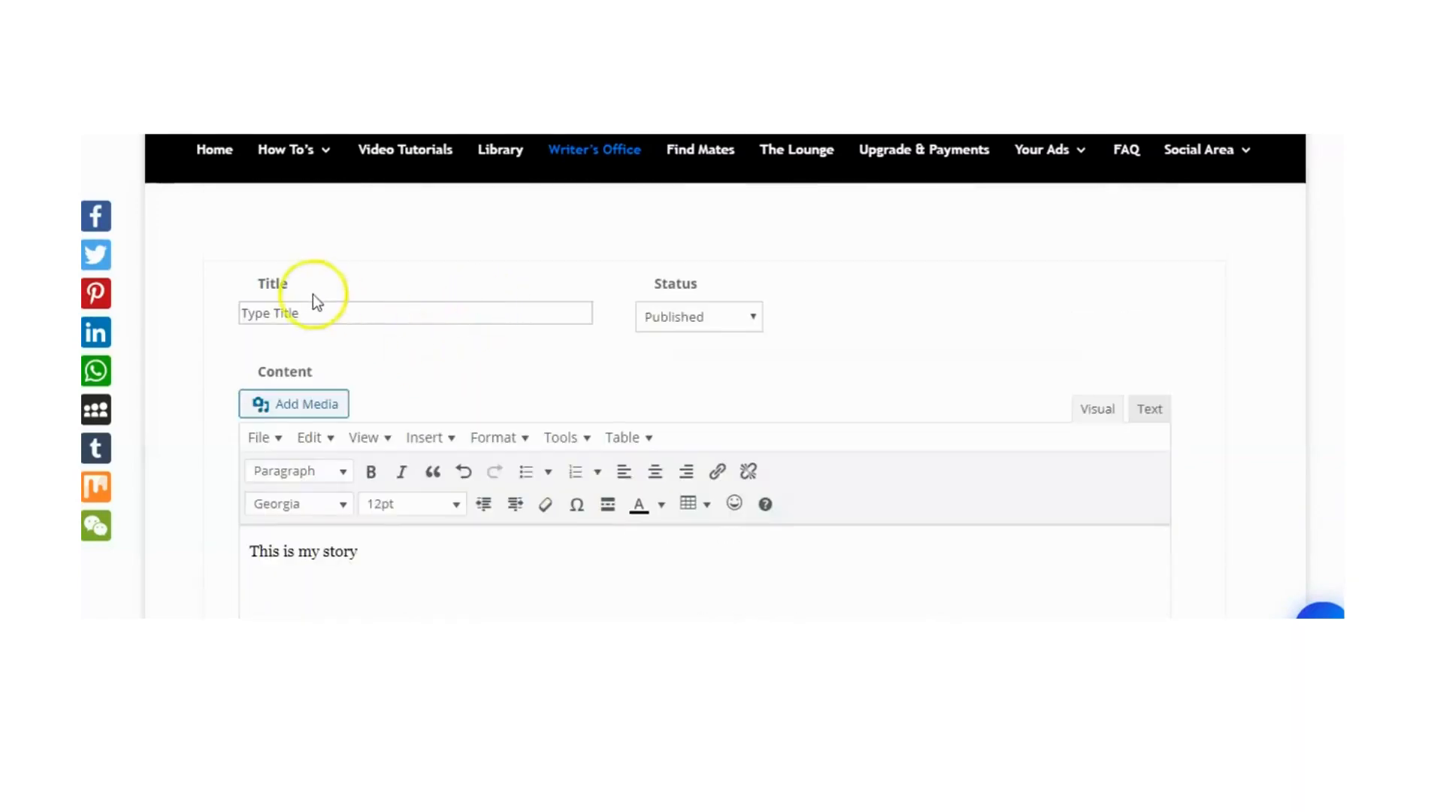
{"action": "scroll", "coordinate": [314, 309], "scroll_direction": "down", "scroll_amount": 3}
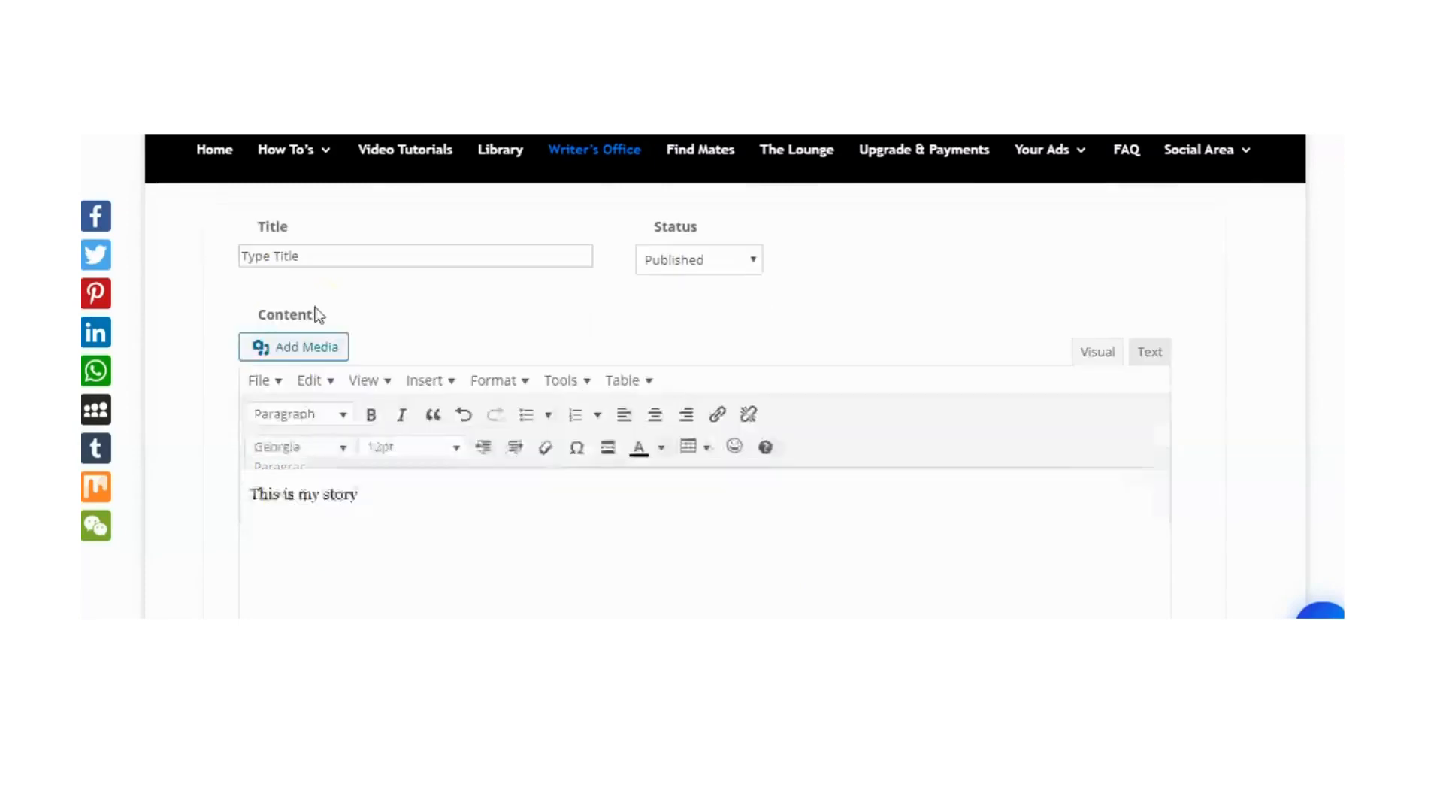
{"action": "scroll", "coordinate": [345, 343], "scroll_direction": "up", "scroll_amount": 3}
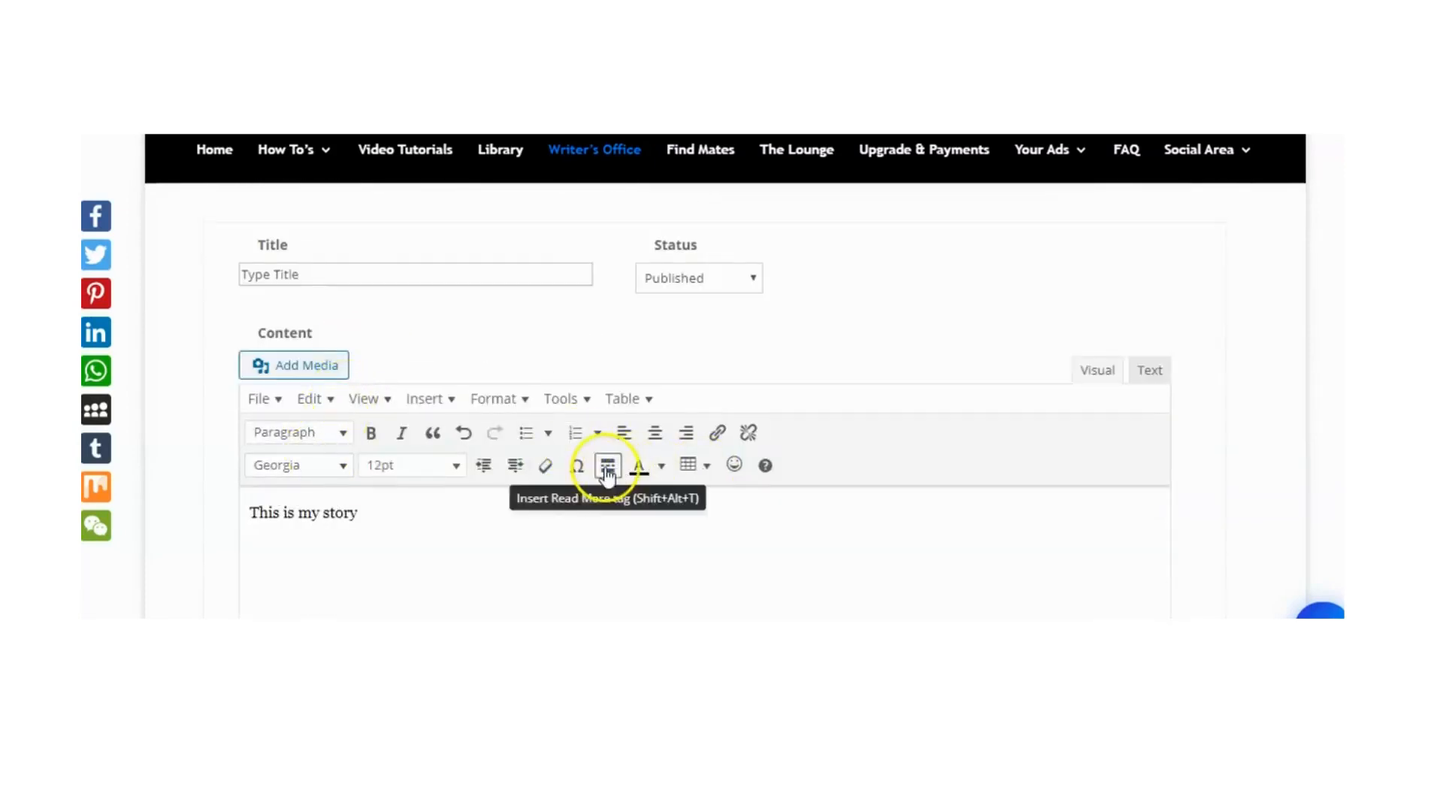
{"action": "left_click", "coordinate": [388, 405]}
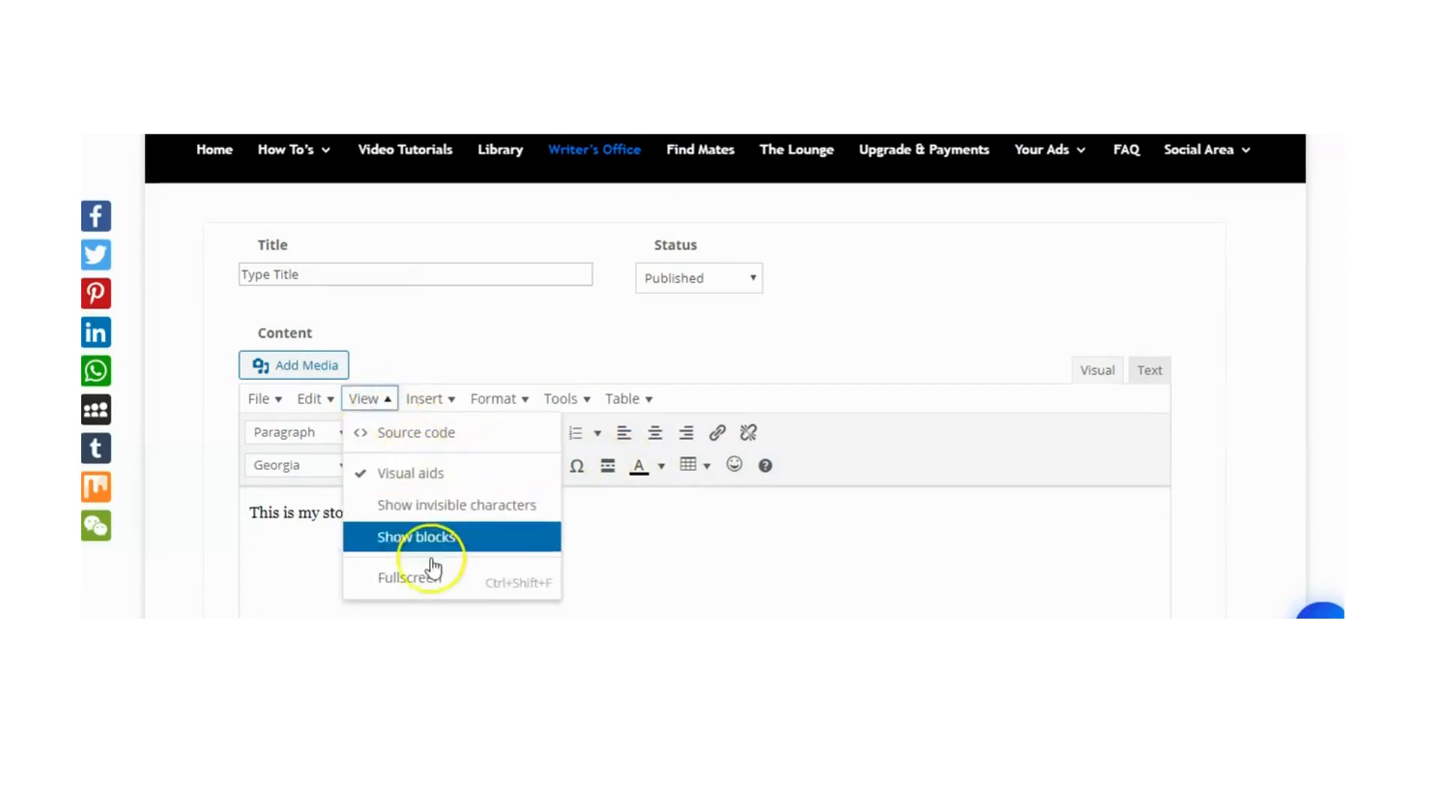
{"action": "left_click", "coordinate": [283, 406]}
{"action": "left_click", "coordinate": [284, 406]}
{"action": "left_click", "coordinate": [326, 406]}
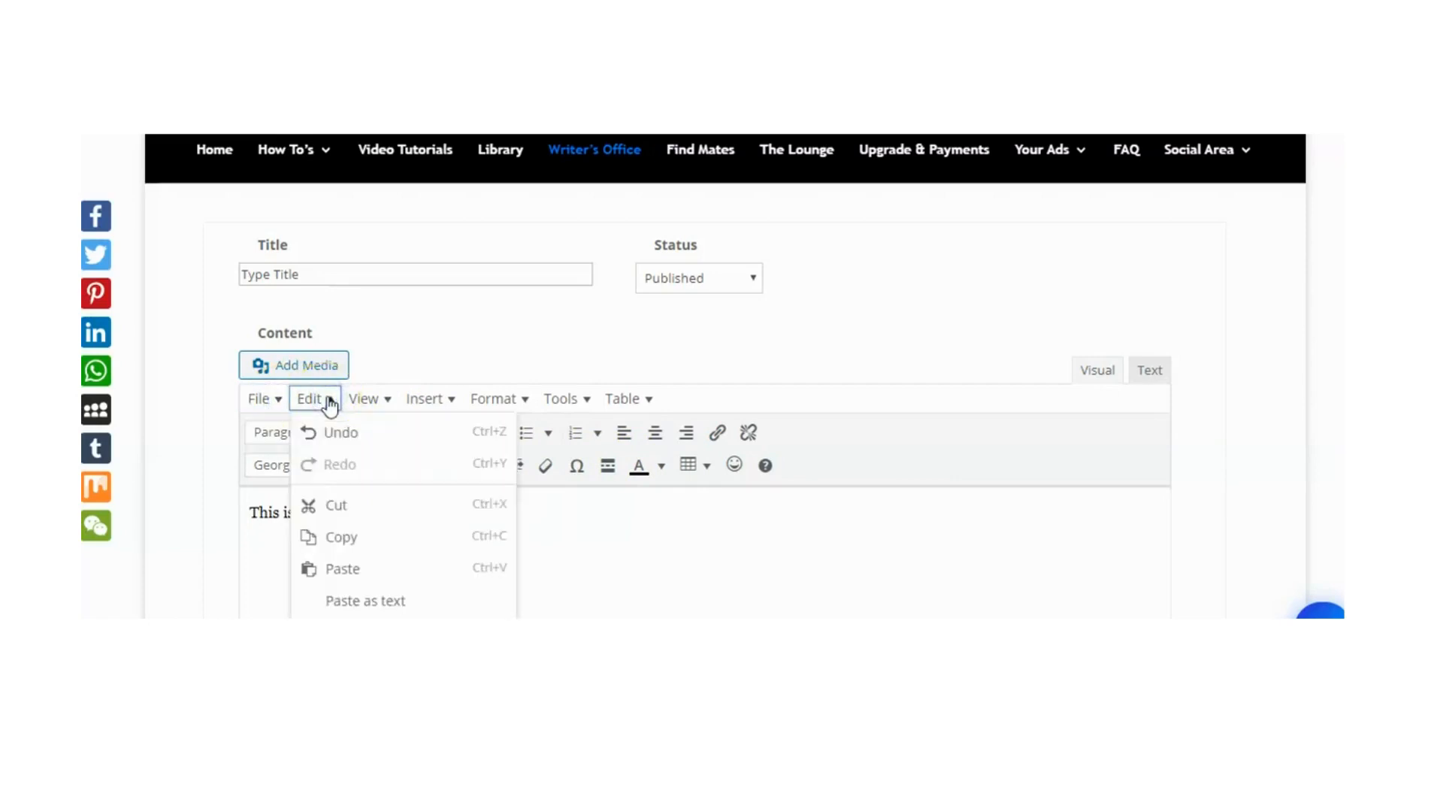
{"action": "left_click", "coordinate": [481, 399]}
{"action": "left_click", "coordinate": [376, 399]}
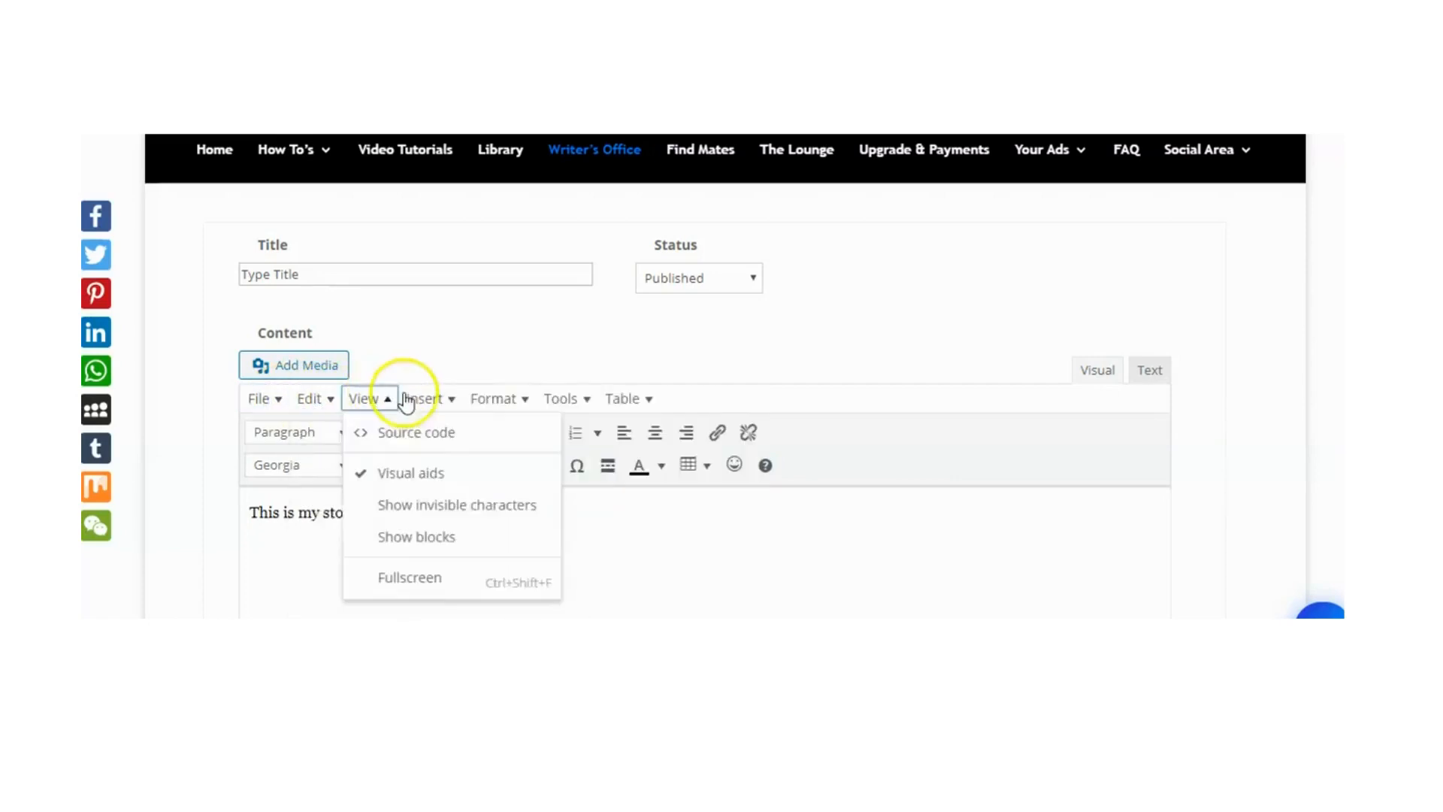
{"action": "left_click", "coordinate": [451, 400]}
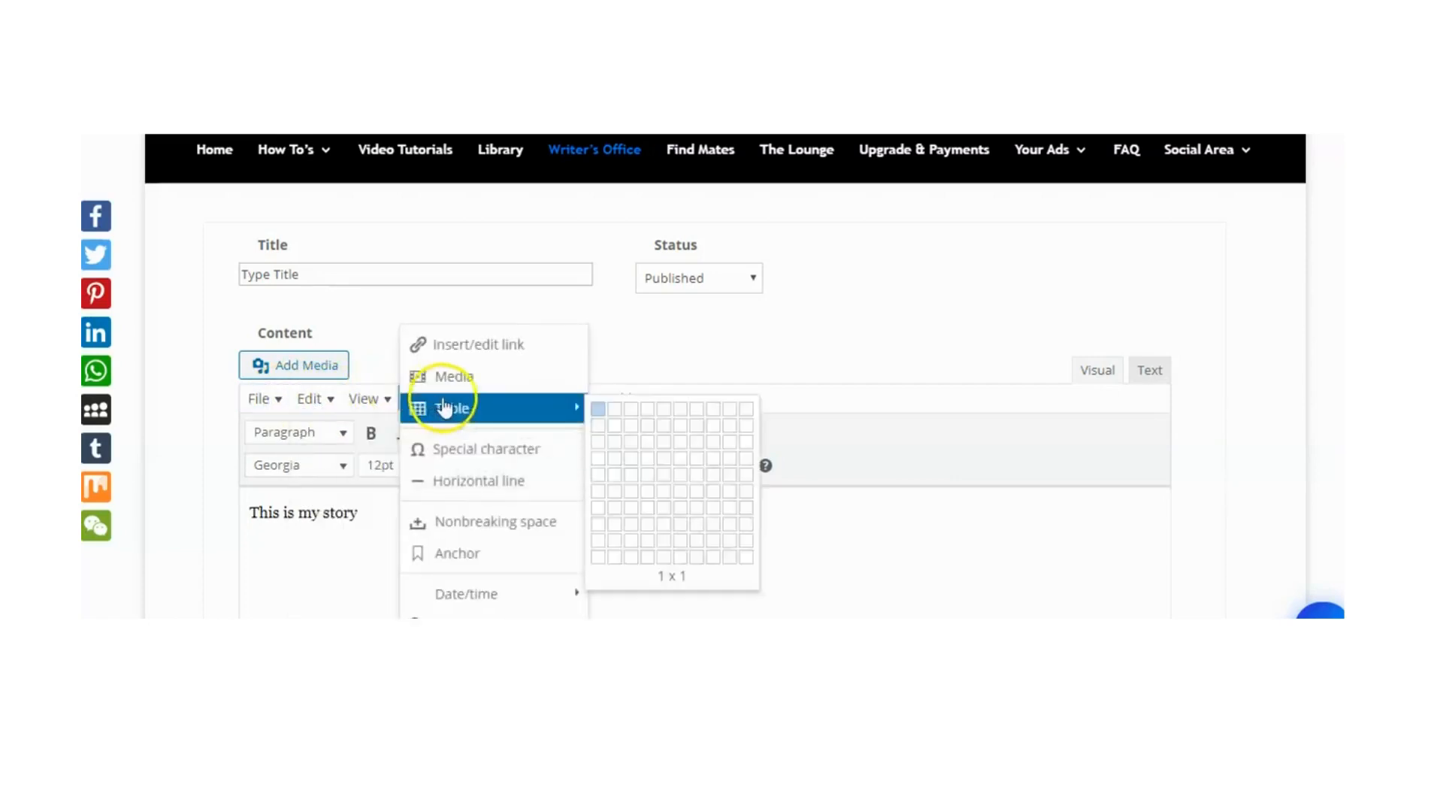
{"action": "left_click", "coordinate": [804, 328]}
- Add the line "New story" as a new paragraph below "This is my story" in the post content
{"action": "scroll", "coordinate": [301, 451], "scroll_direction": "down", "scroll_amount": 1}
{"action": "left_click", "coordinate": [382, 416]}
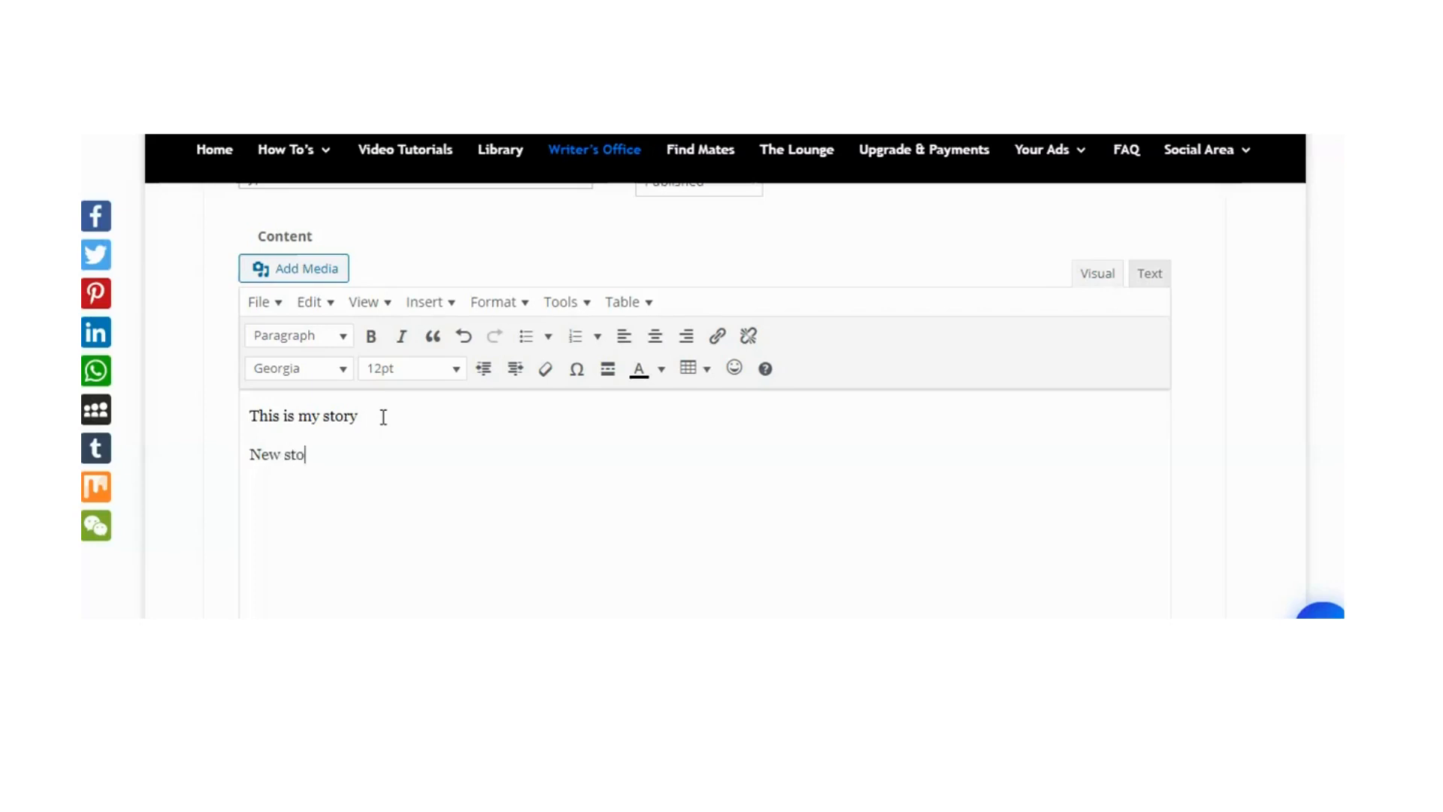
{"action": "left_click", "coordinate": [154, 493]}
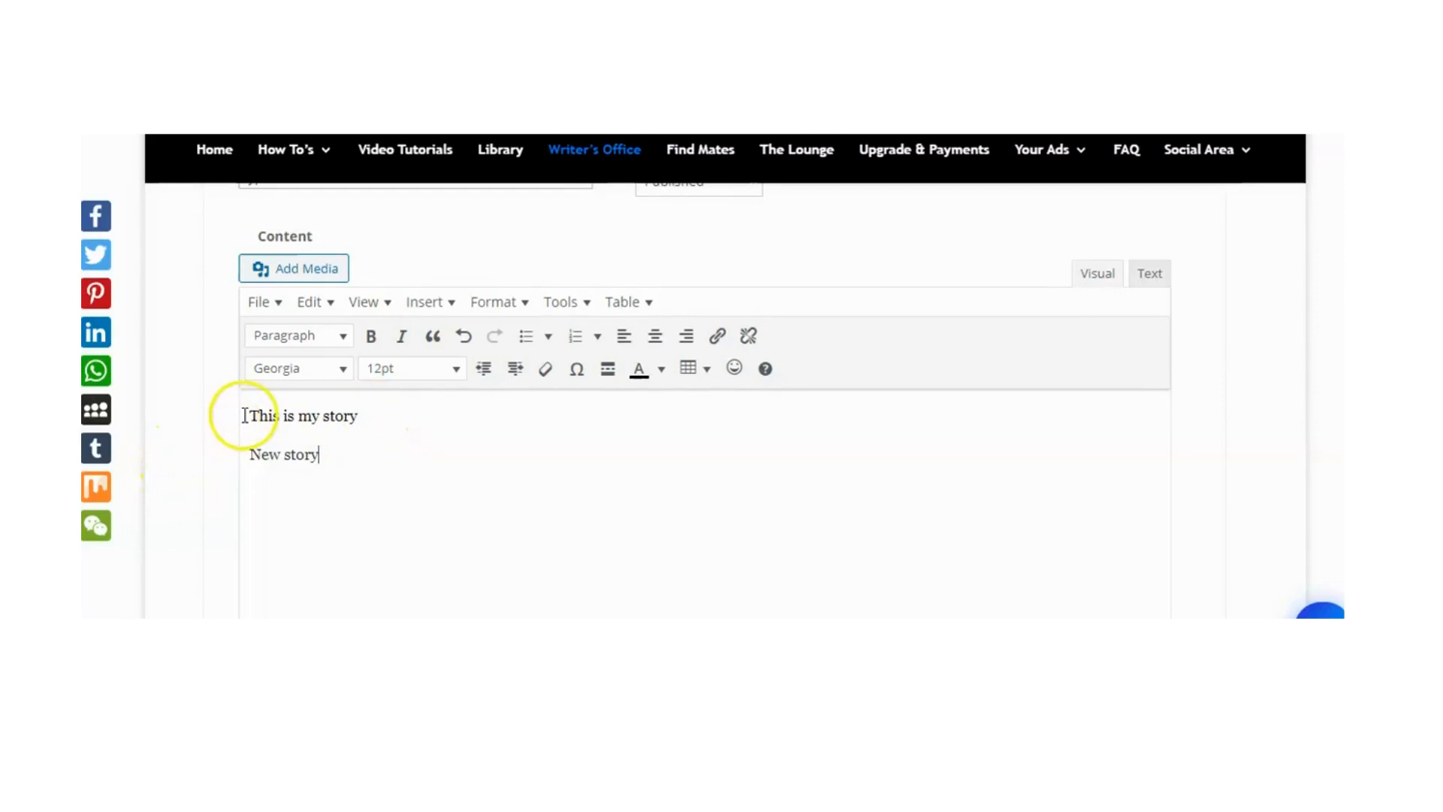
- Copy the lines "This is my story" and "New story" and paste them into a new paragraph below
{"action": "left_click", "coordinate": [254, 413]}
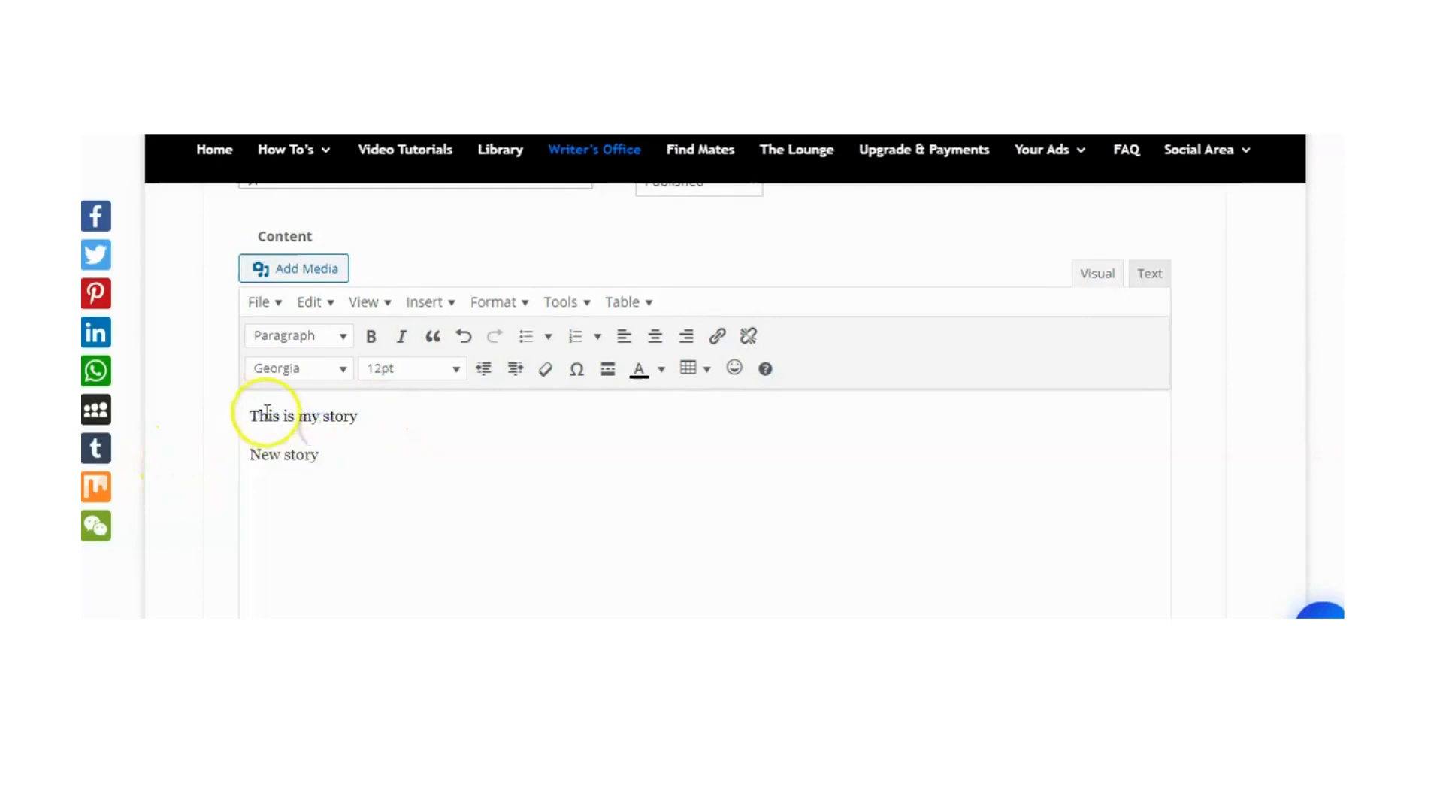
{"action": "left_click_drag", "start_coordinate": [254, 412], "coordinate": [339, 444]}
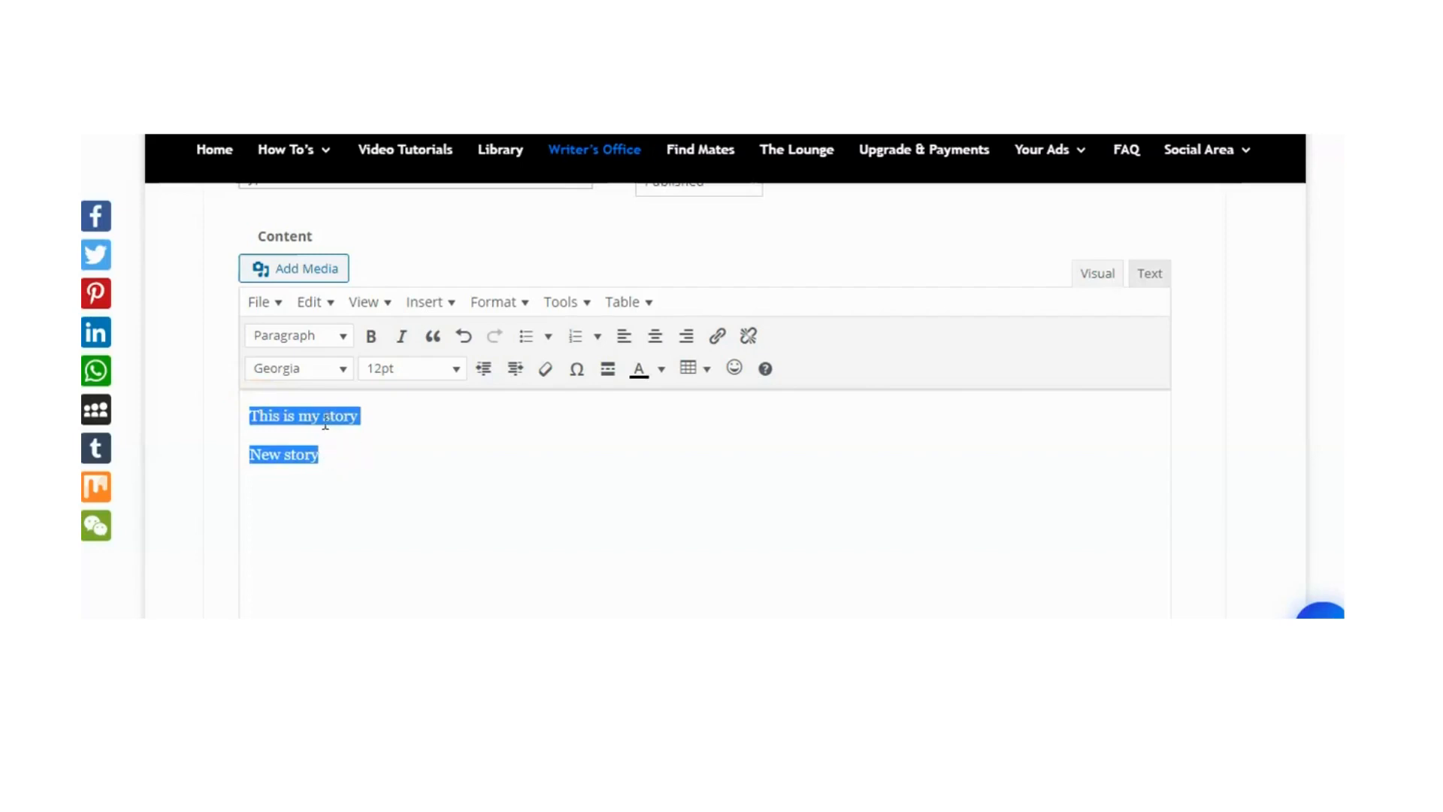
{"action": "right_click", "coordinate": [322, 417]}
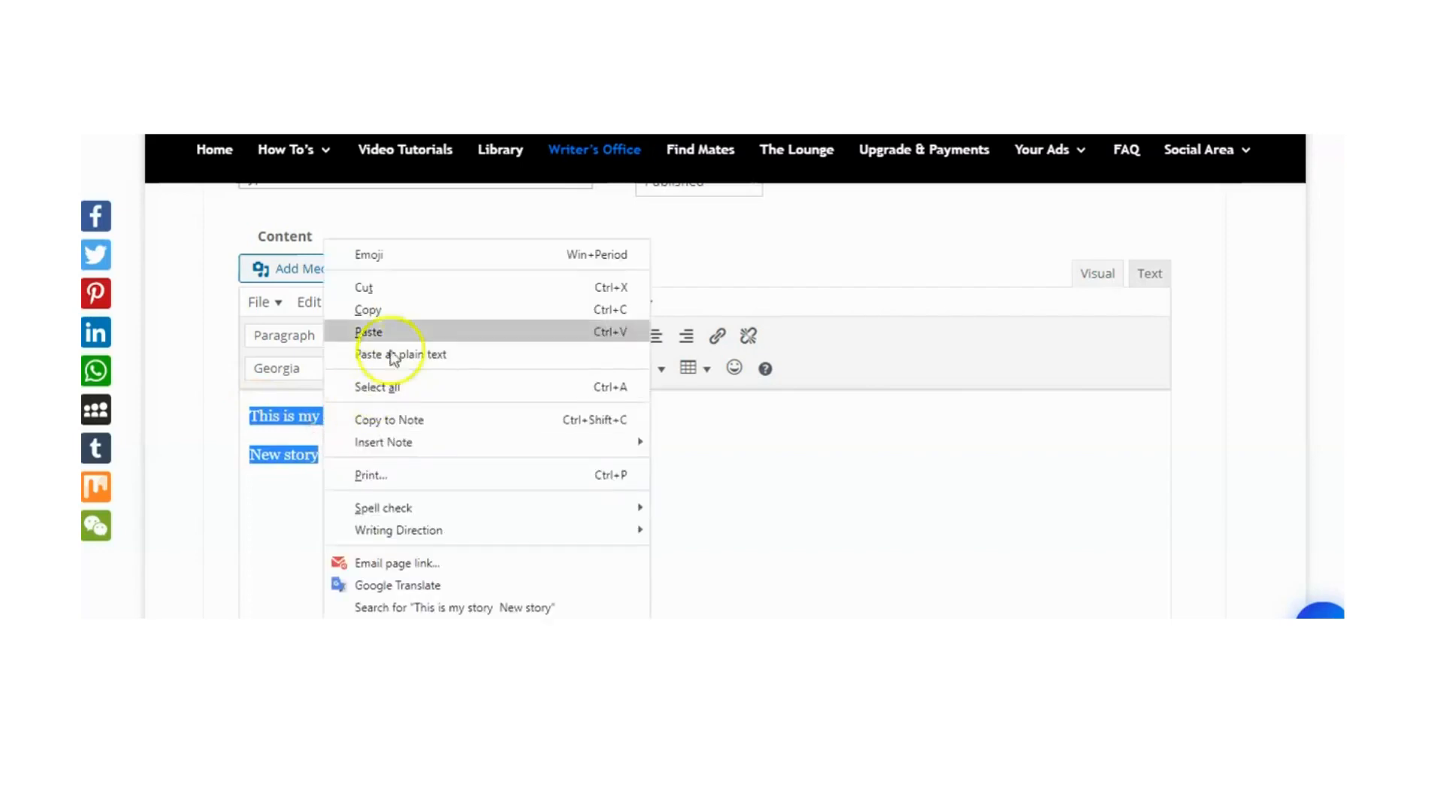
{"action": "left_click", "coordinate": [409, 308]}
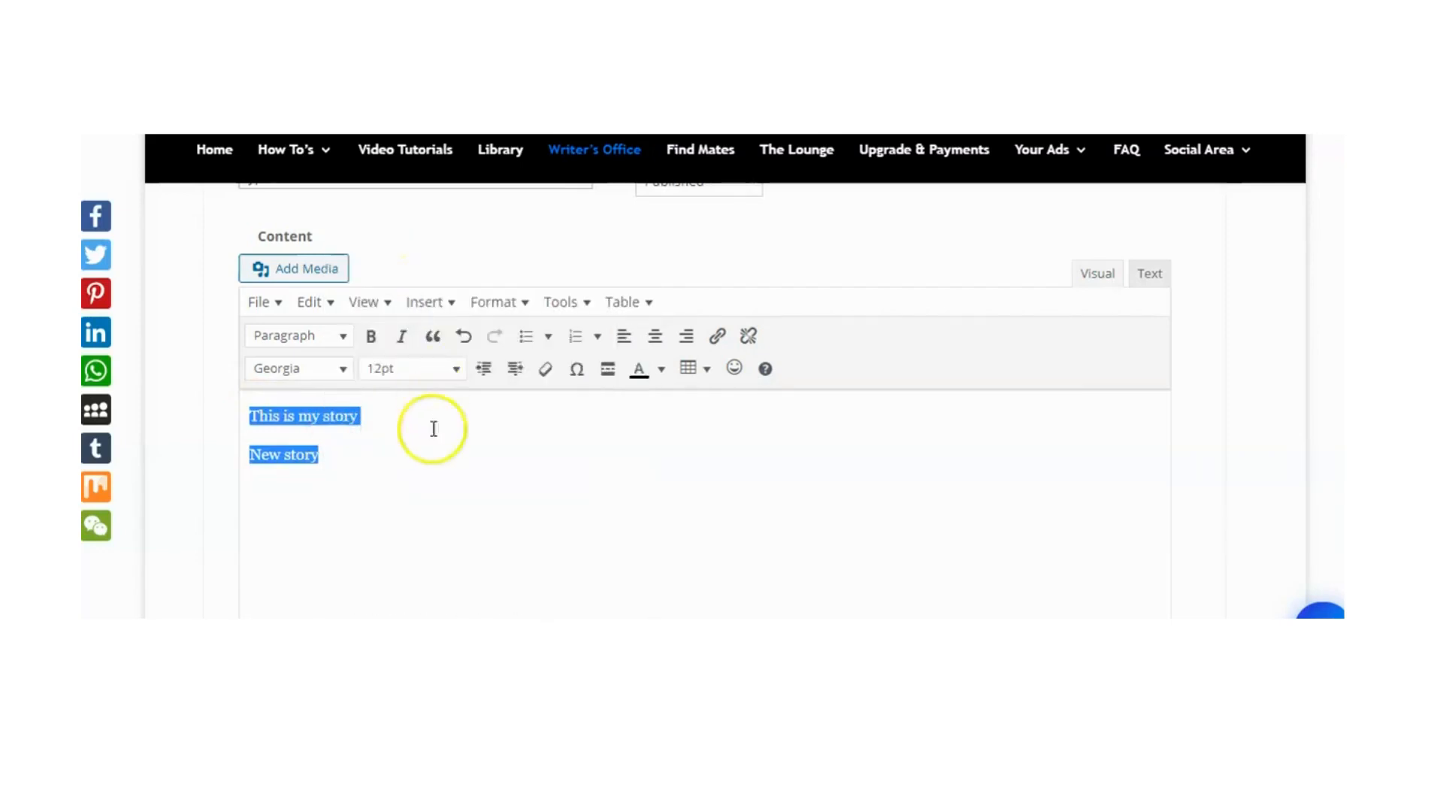
{"action": "left_click", "coordinate": [405, 451]}
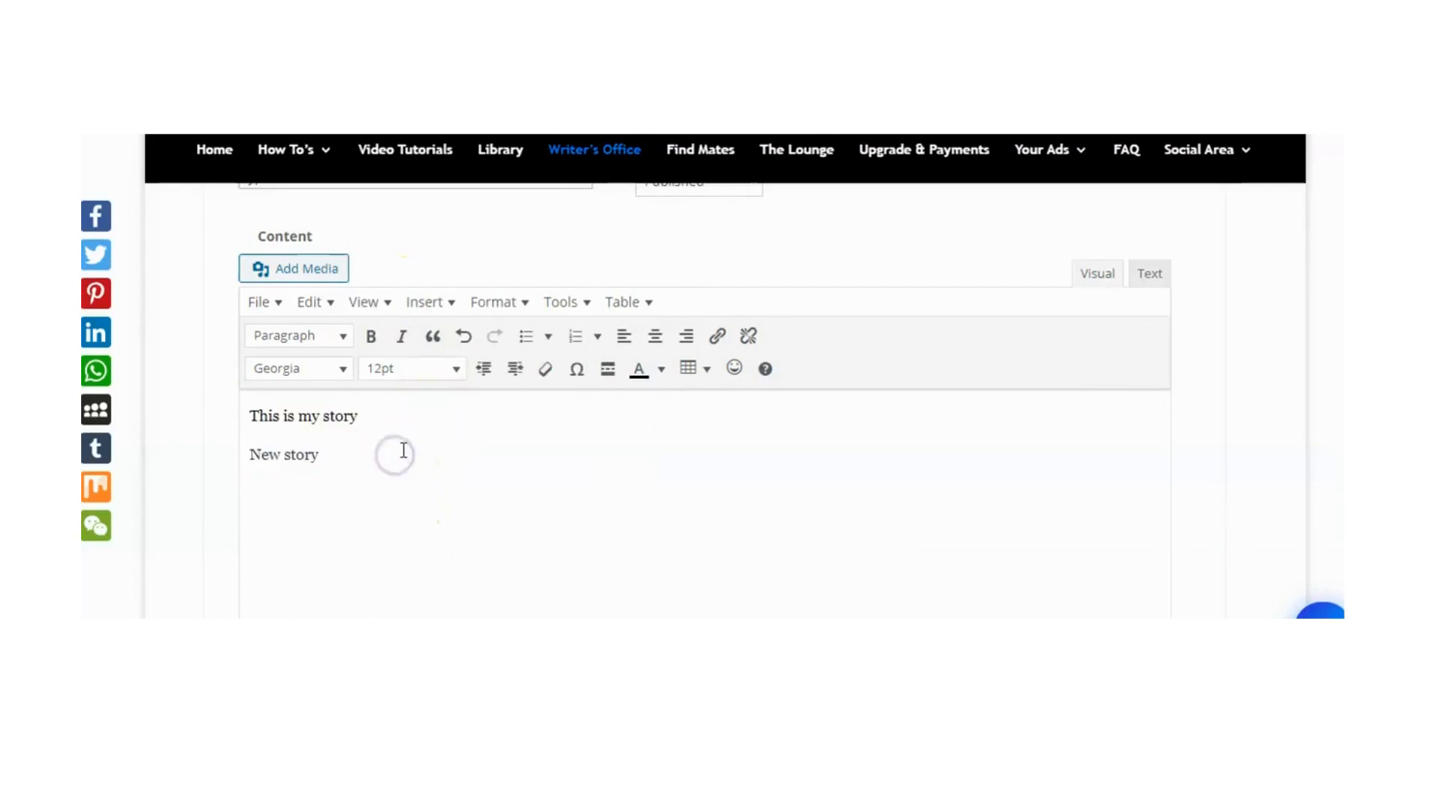
{"action": "key", "text": "Return"}
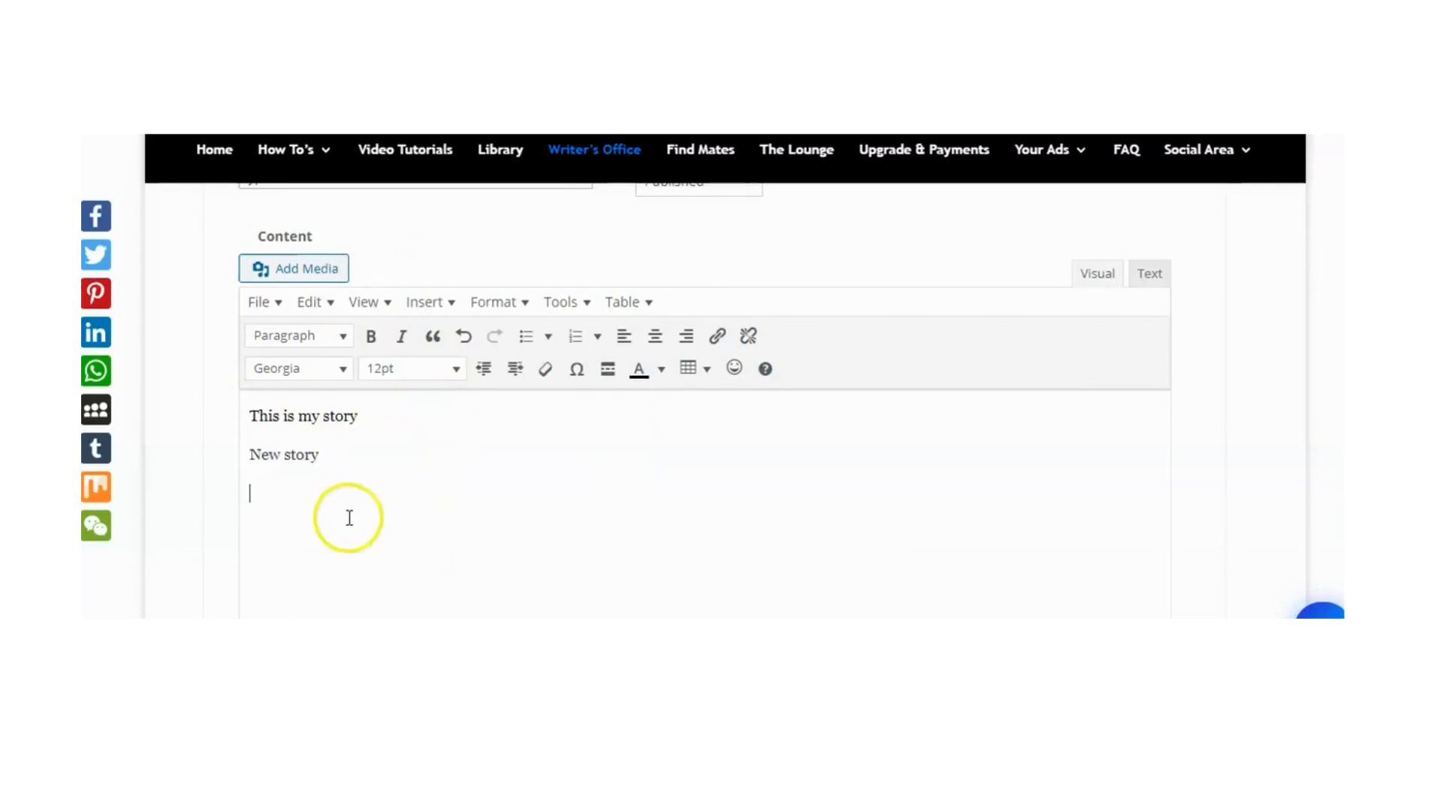
{"action": "right_click", "coordinate": [262, 494]}
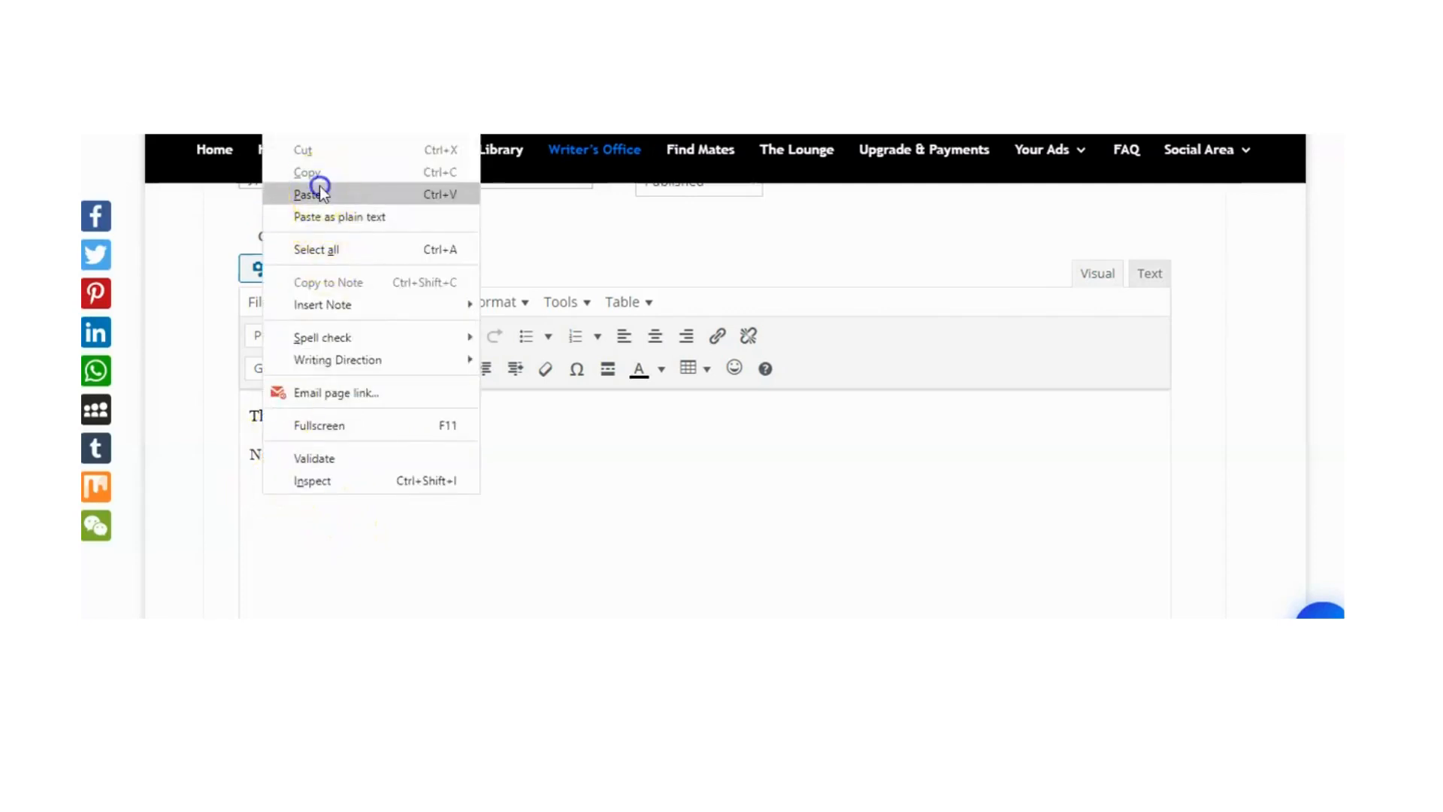
{"action": "left_click", "coordinate": [320, 189]}
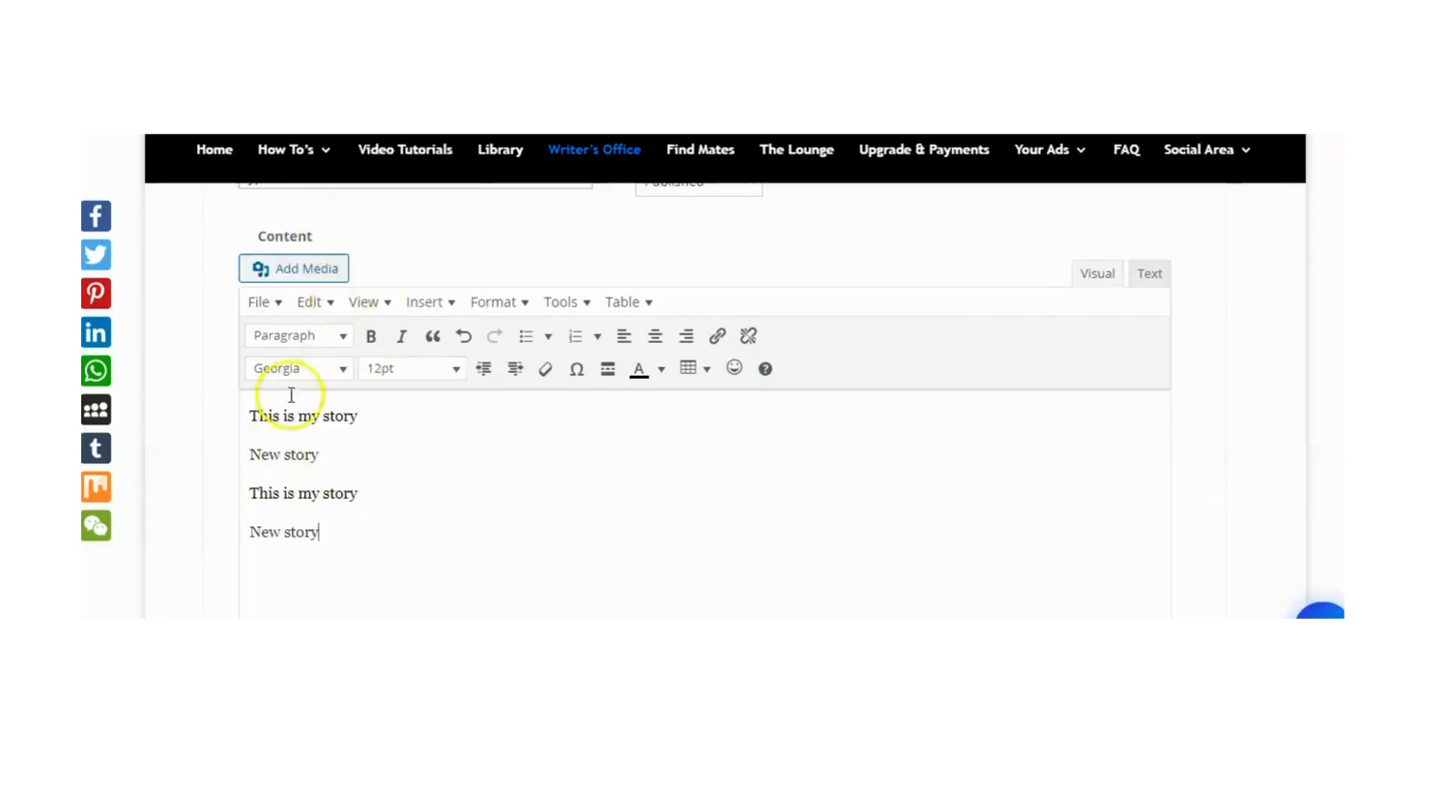
- Replace the pasted duplicate of the two story lines with a plain-text paste of the same lines
{"action": "left_click_drag", "start_coordinate": [251, 494], "coordinate": [367, 534]}
{"action": "key", "text": "Delete"}
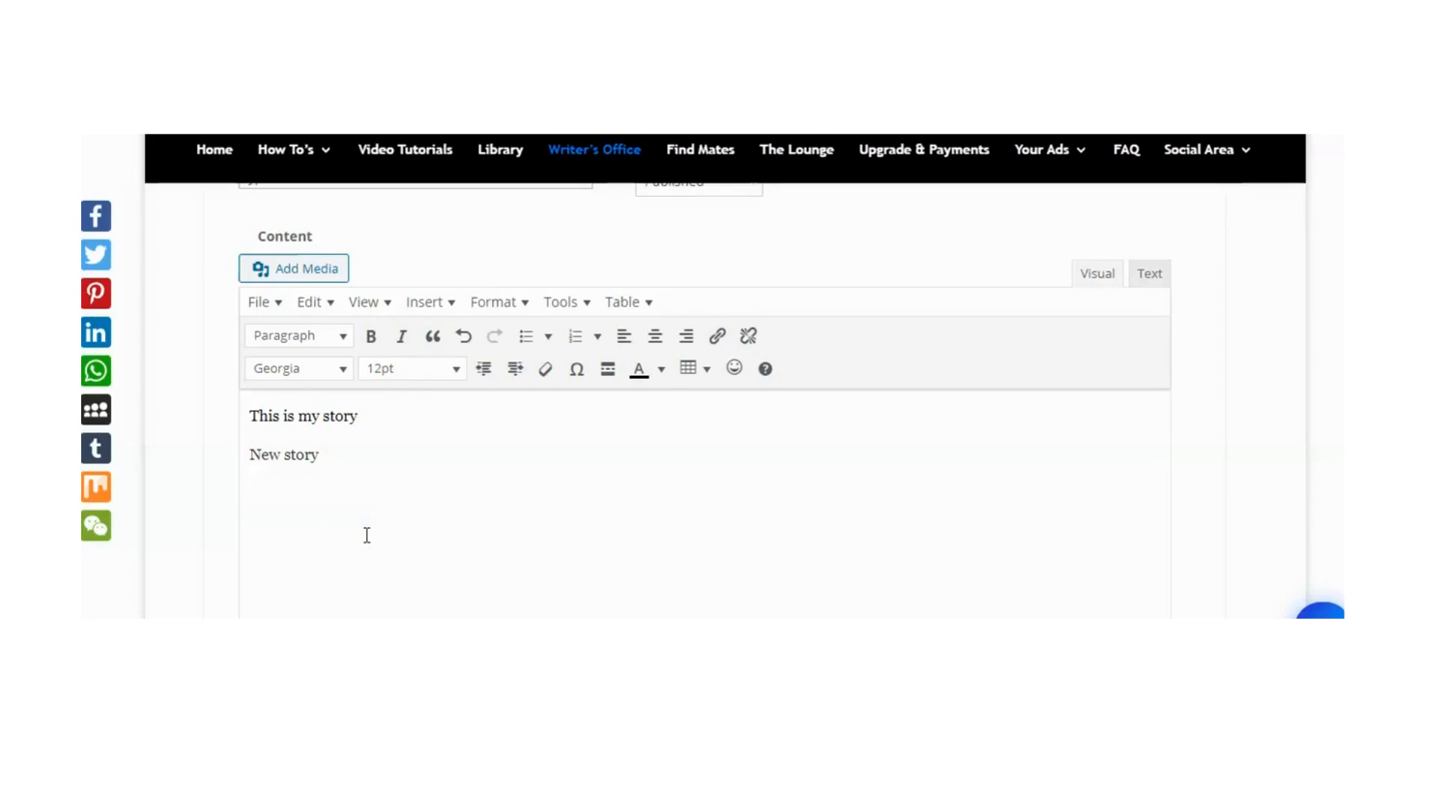
{"action": "right_click", "coordinate": [263, 493]}
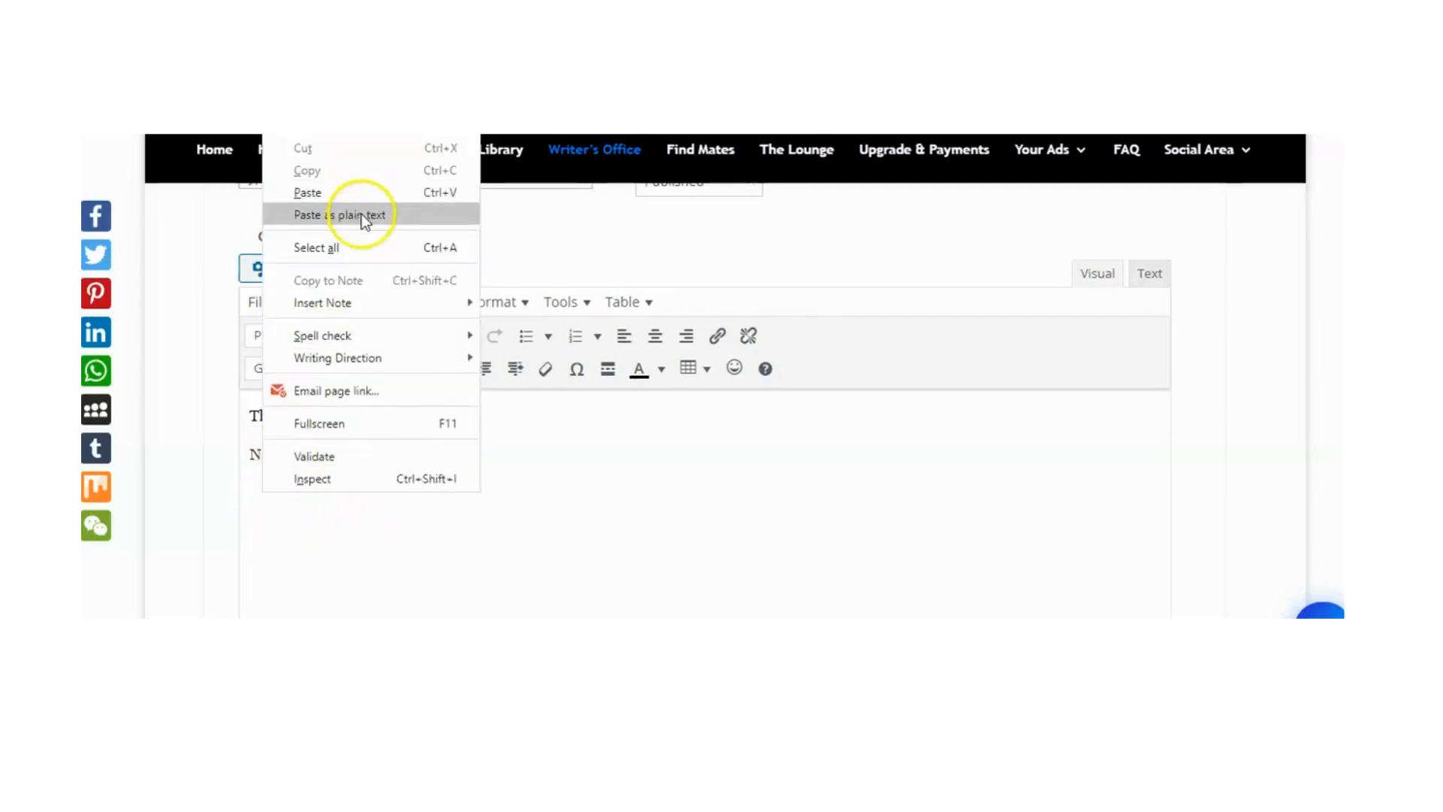
{"action": "left_click", "coordinate": [340, 215]}
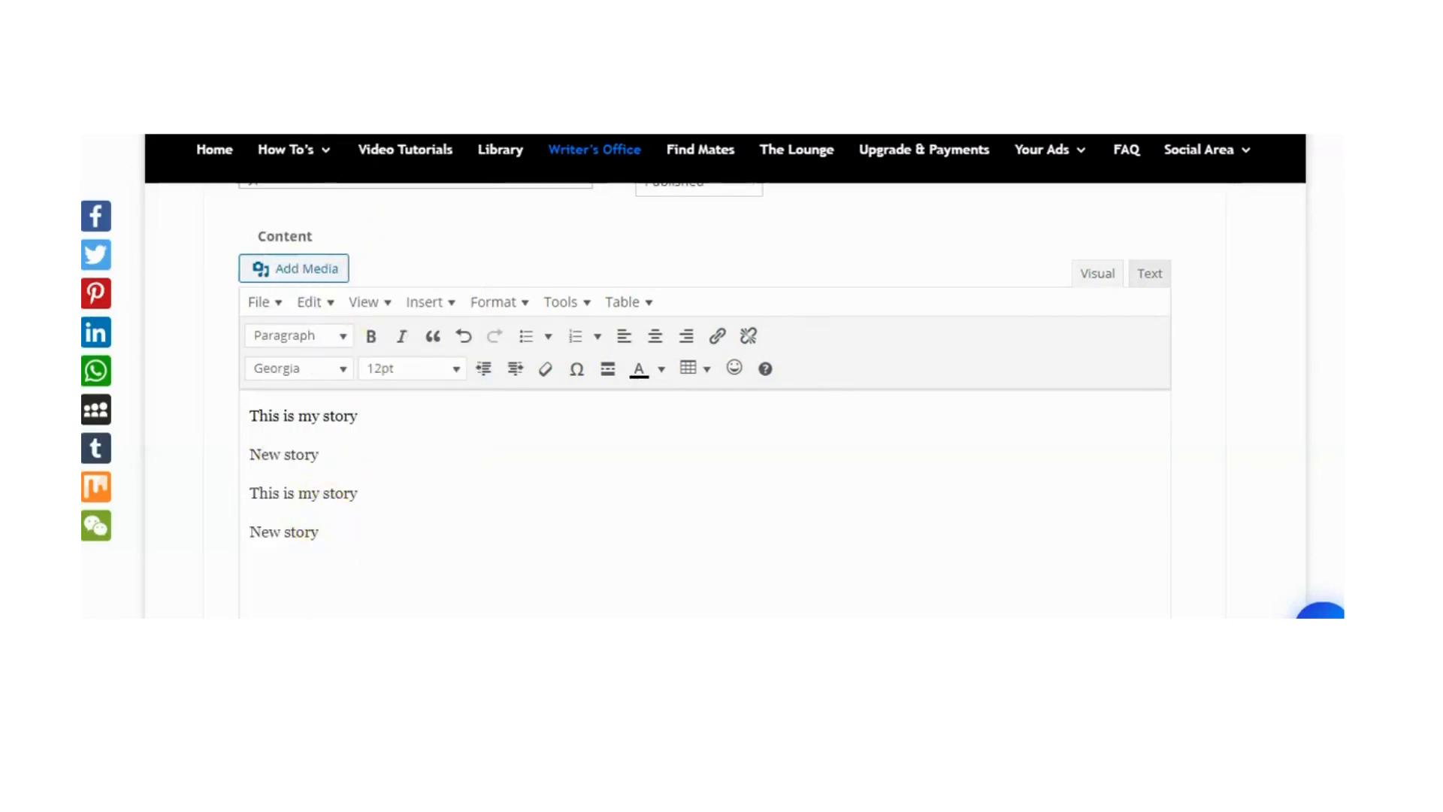
- Undo the plain-text paste and paste the copied rainforest poem with its original formatting below "New story"
{"action": "key", "text": "ctrl+z"}
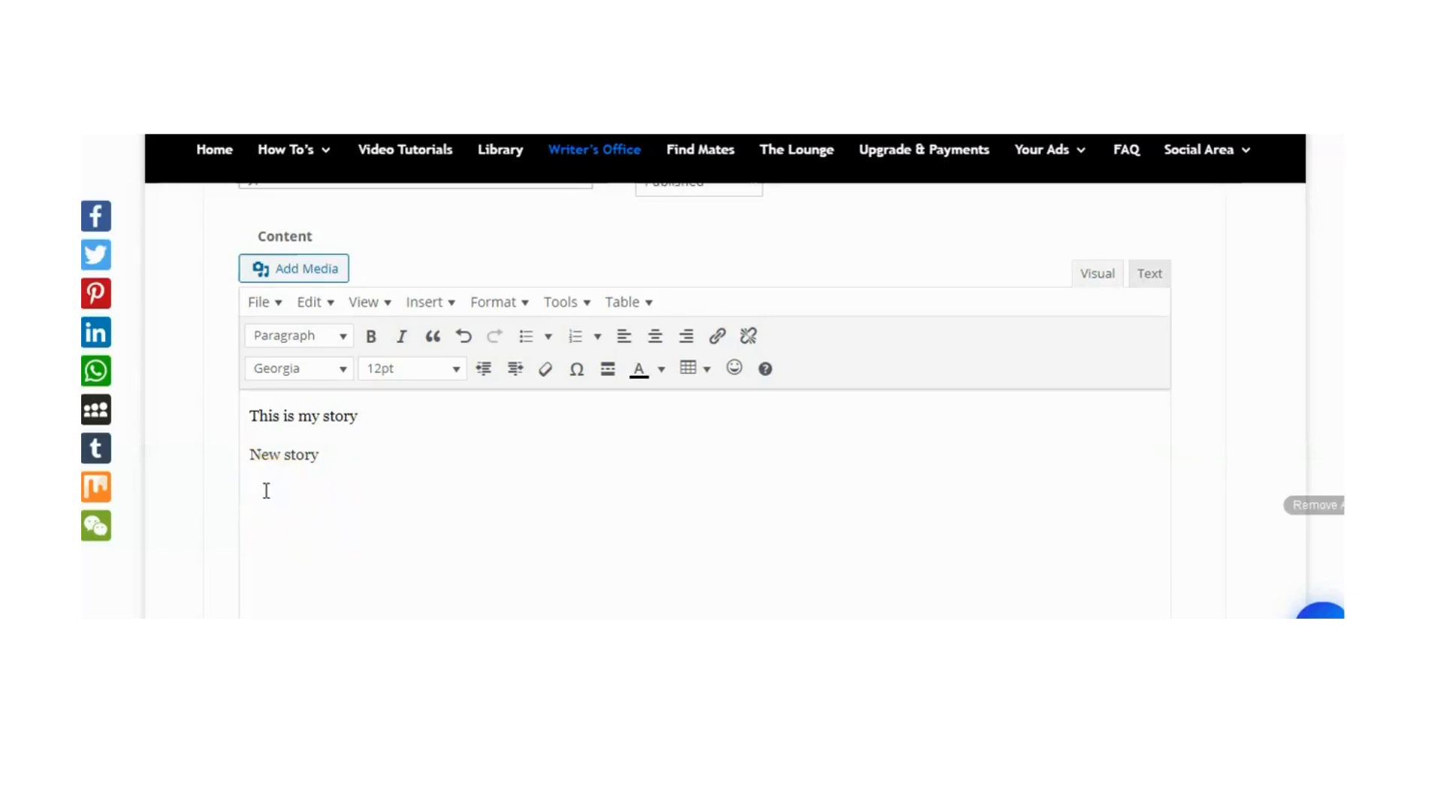
{"action": "right_click", "coordinate": [264, 490]}
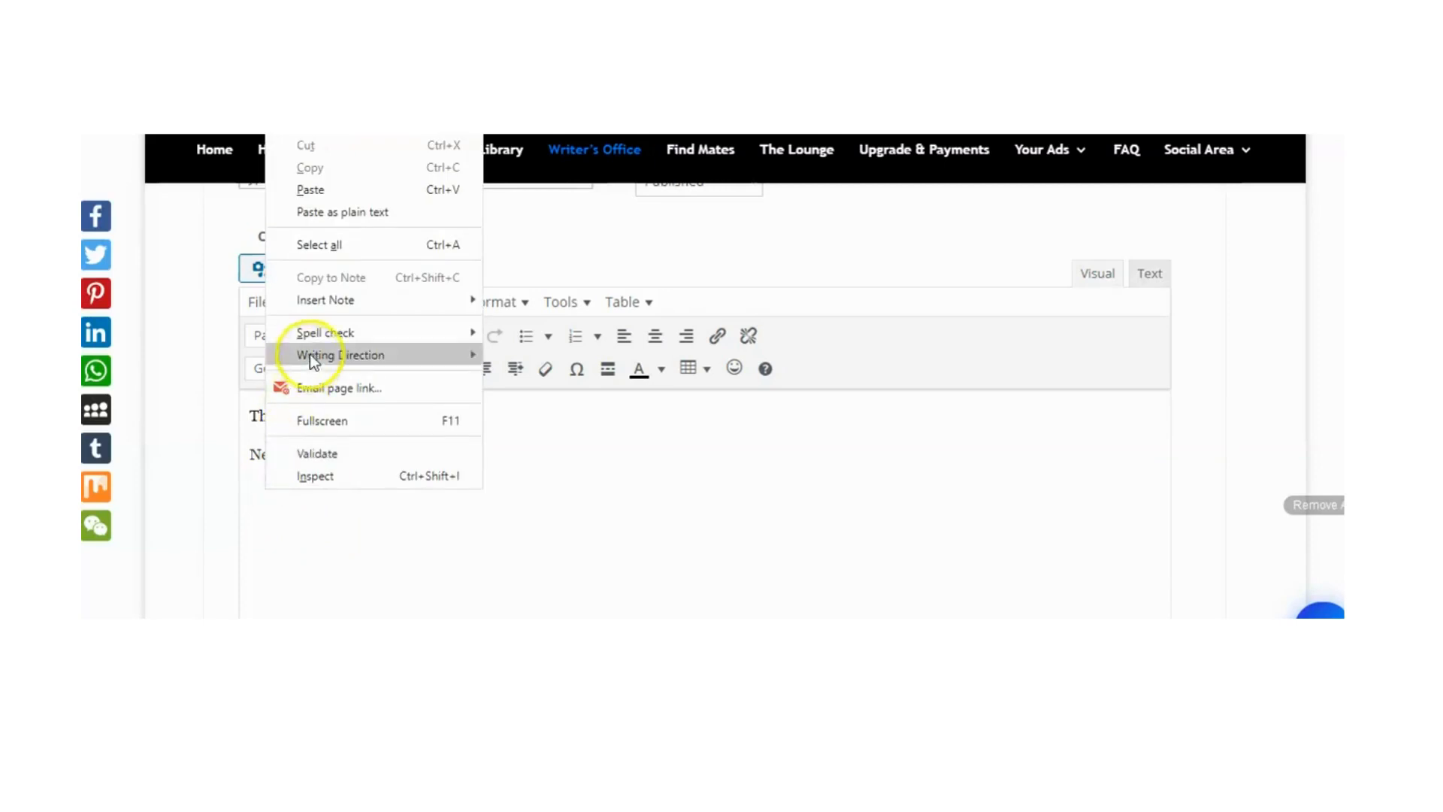
{"action": "left_click", "coordinate": [336, 192]}
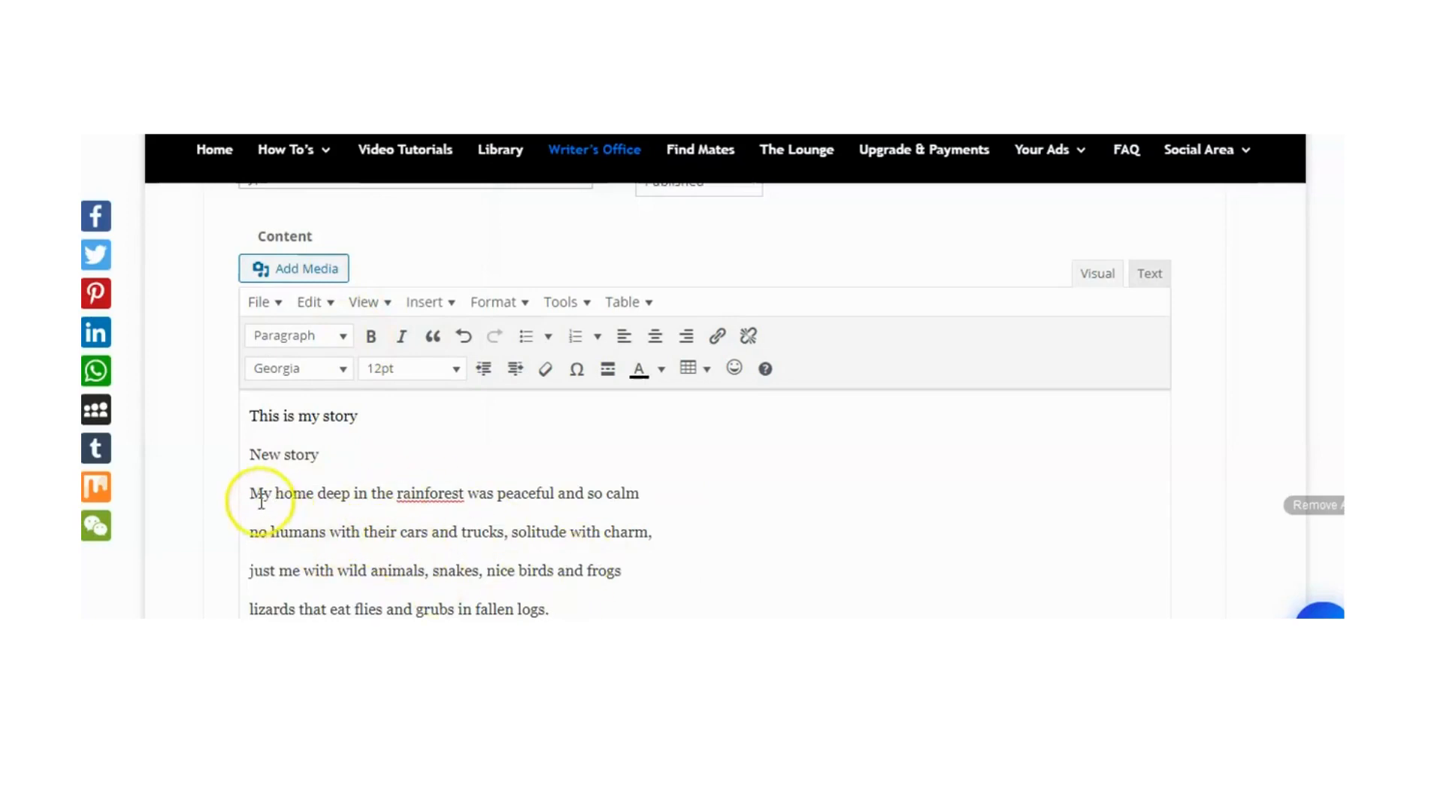
- Delete the four pasted poem lines and paste the poem again as plain text below "New story"
{"action": "left_click_drag", "start_coordinate": [249, 494], "coordinate": [361, 498]}
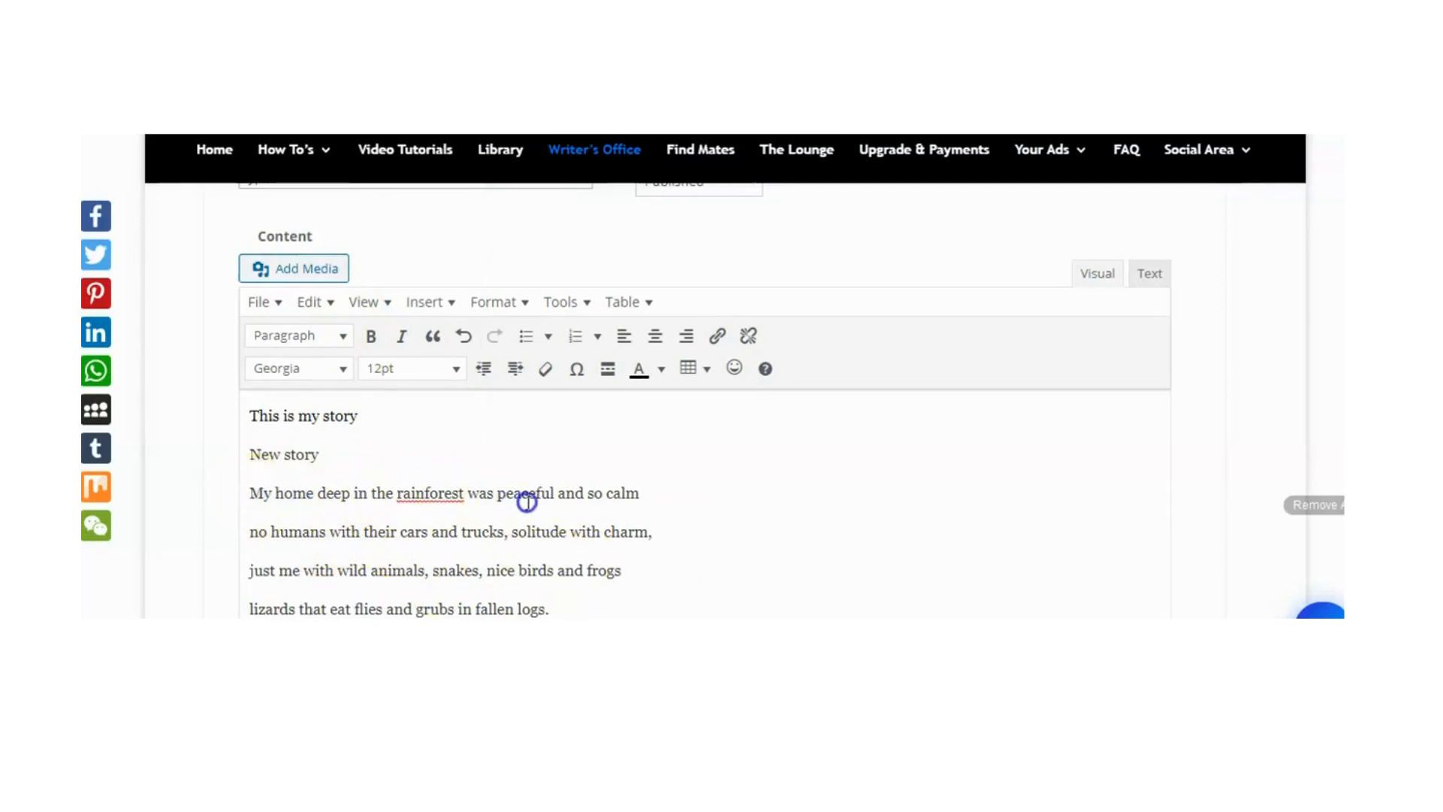
{"action": "left_click_drag", "start_coordinate": [251, 493], "coordinate": [640, 615]}
{"action": "key", "text": "Delete"}
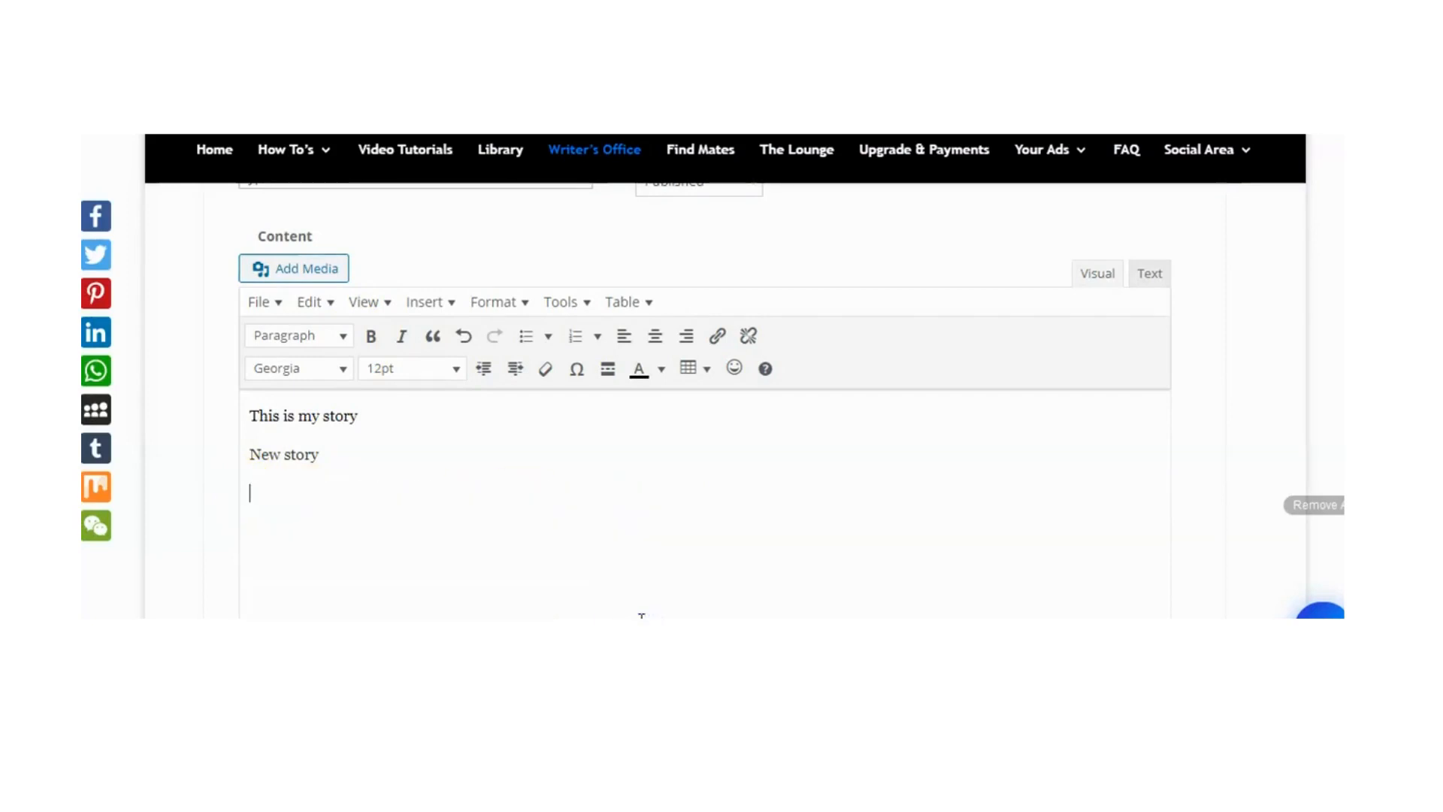
{"action": "right_click", "coordinate": [258, 493]}
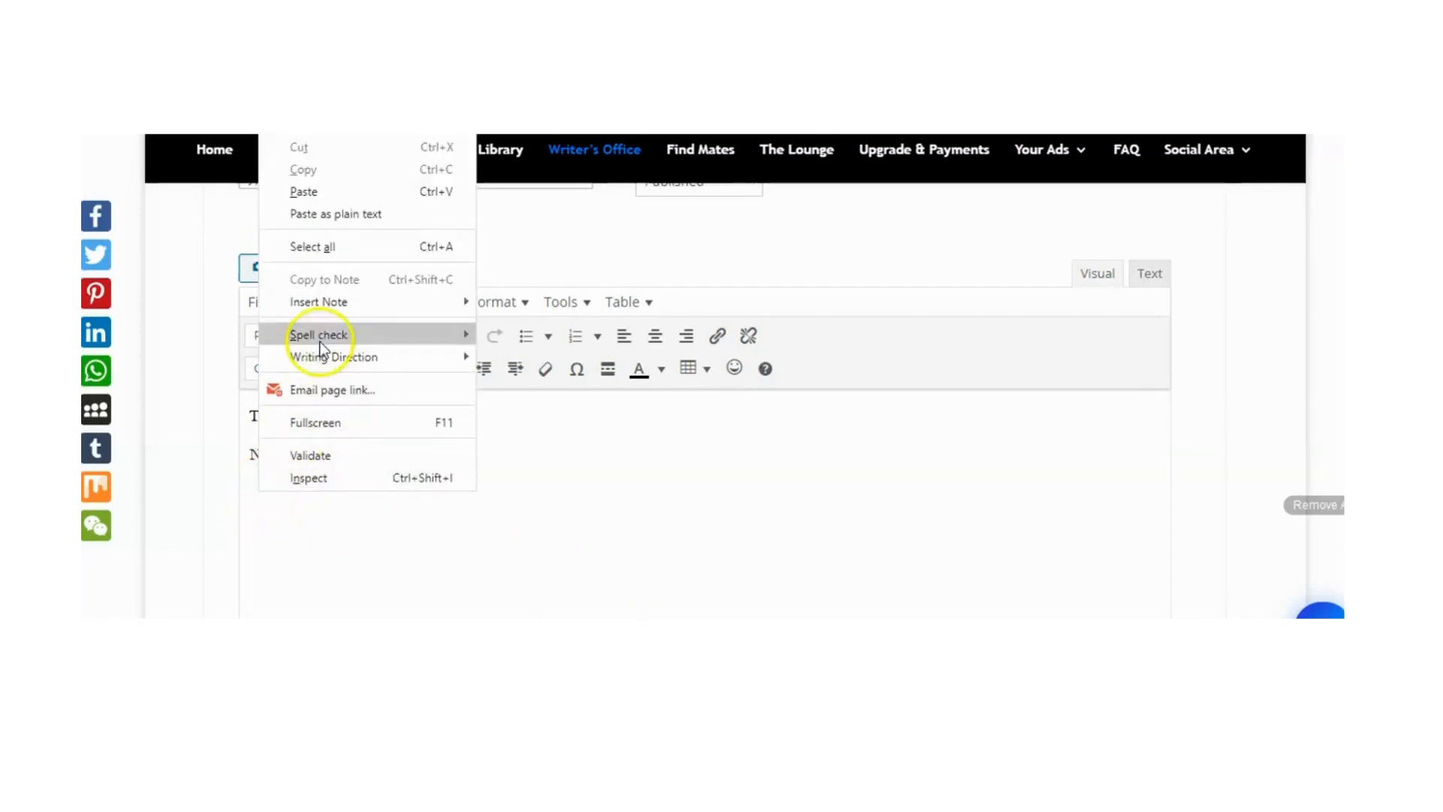
{"action": "left_click", "coordinate": [349, 212]}
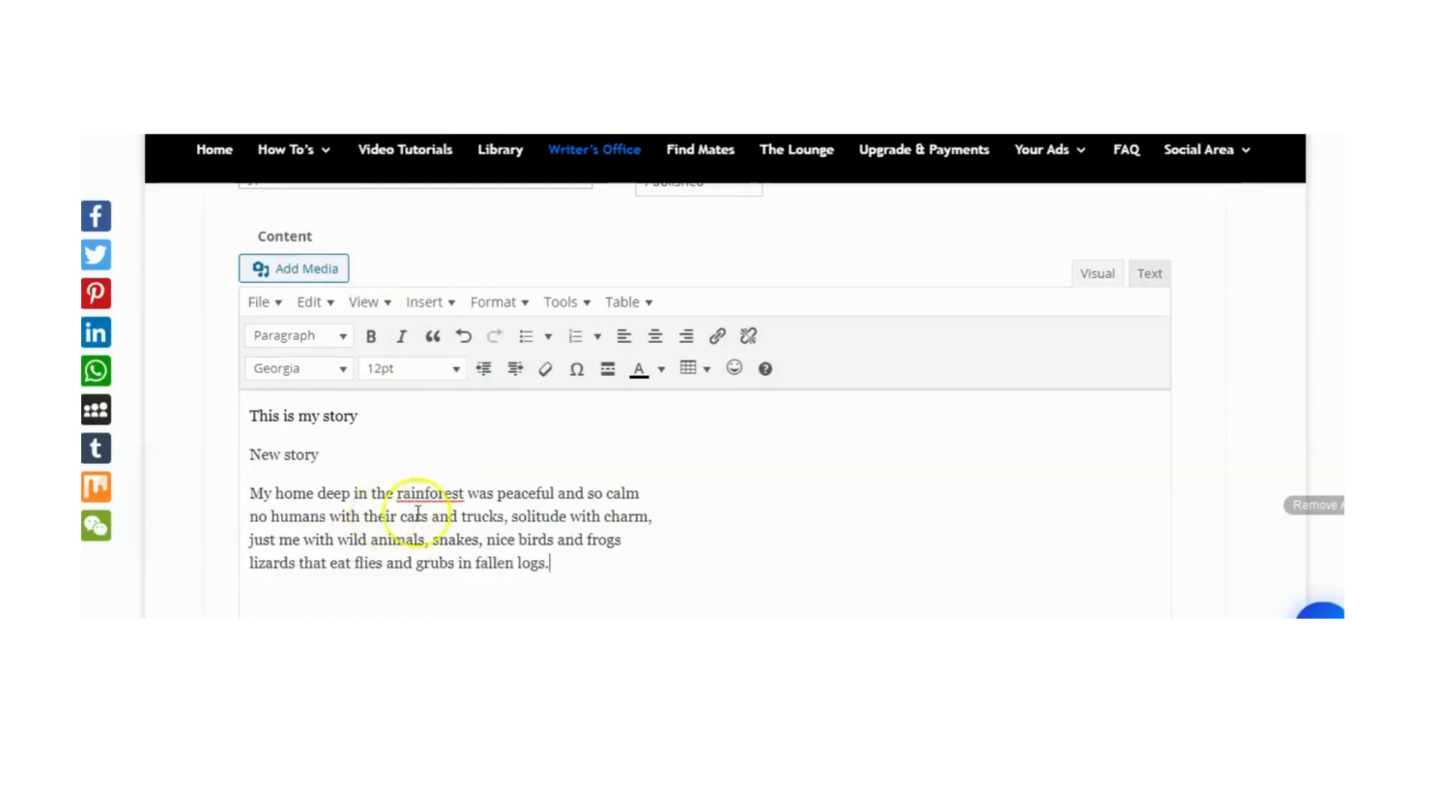
{"action": "scroll", "coordinate": [733, 477], "scroll_direction": "down", "scroll_amount": 2}
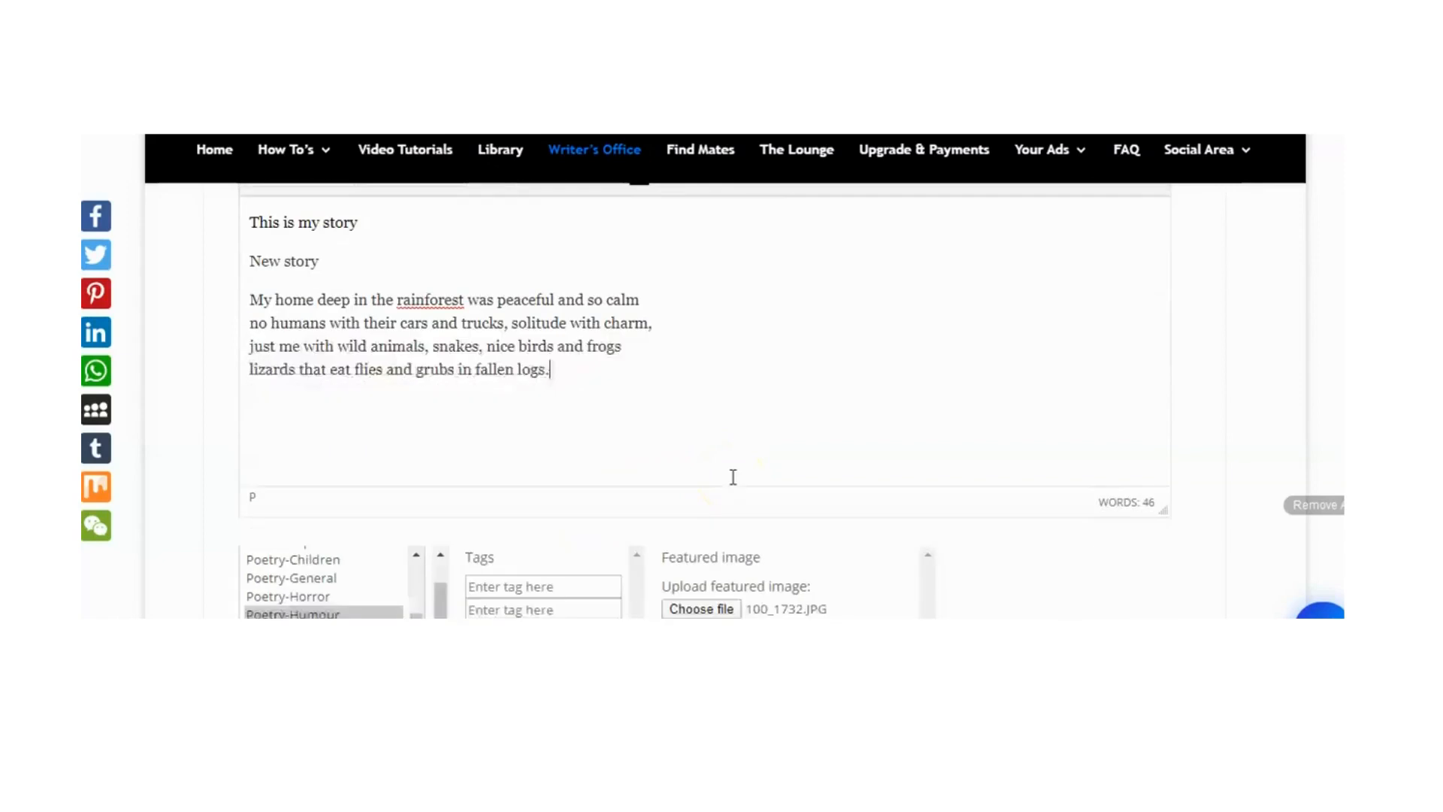
- Insert the sunglasses emoticon after the last line of the poem
{"action": "scroll", "coordinate": [733, 475], "scroll_direction": "up", "scroll_amount": 4}
{"action": "scroll", "coordinate": [714, 557], "scroll_direction": "down", "scroll_amount": 3}
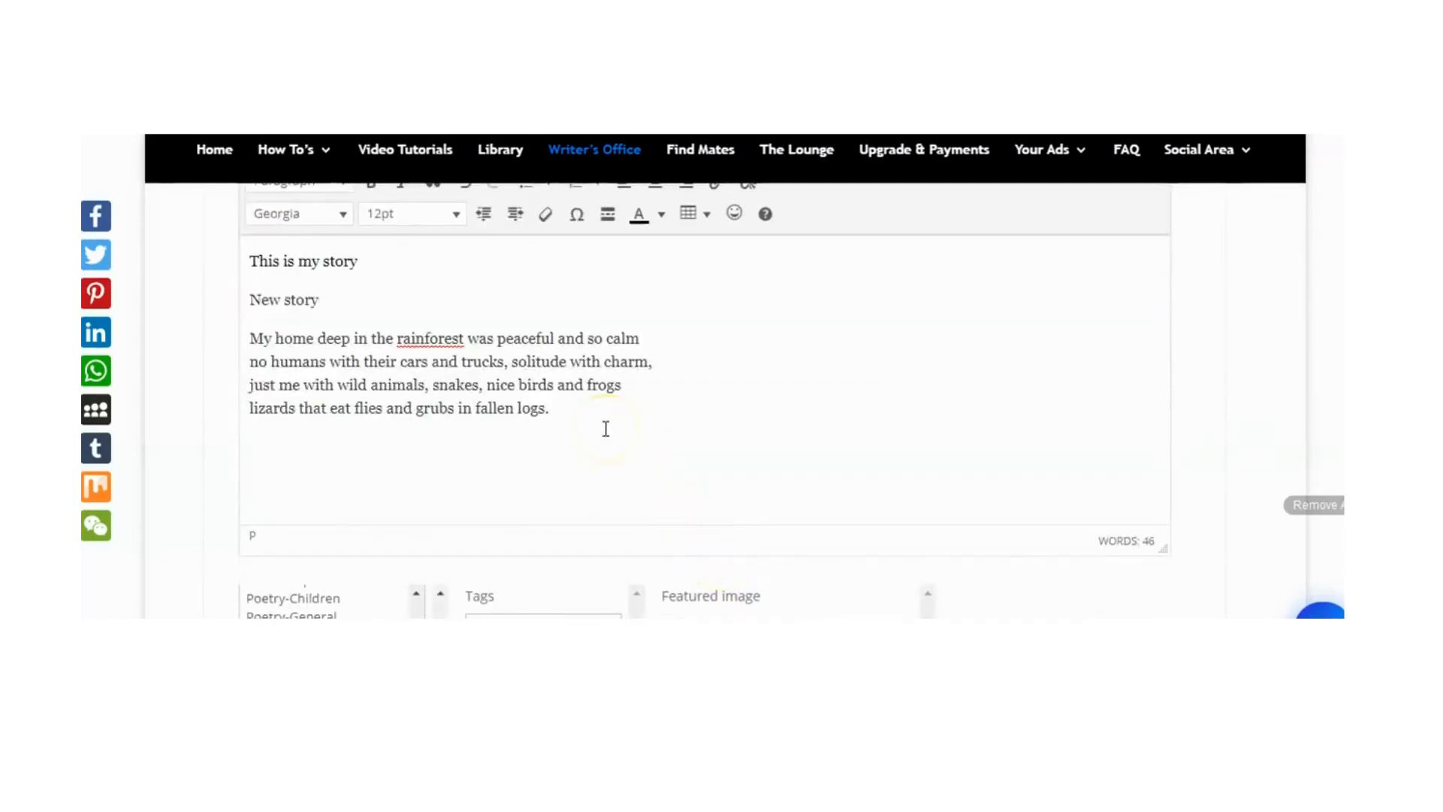
{"action": "left_click", "coordinate": [733, 224]}
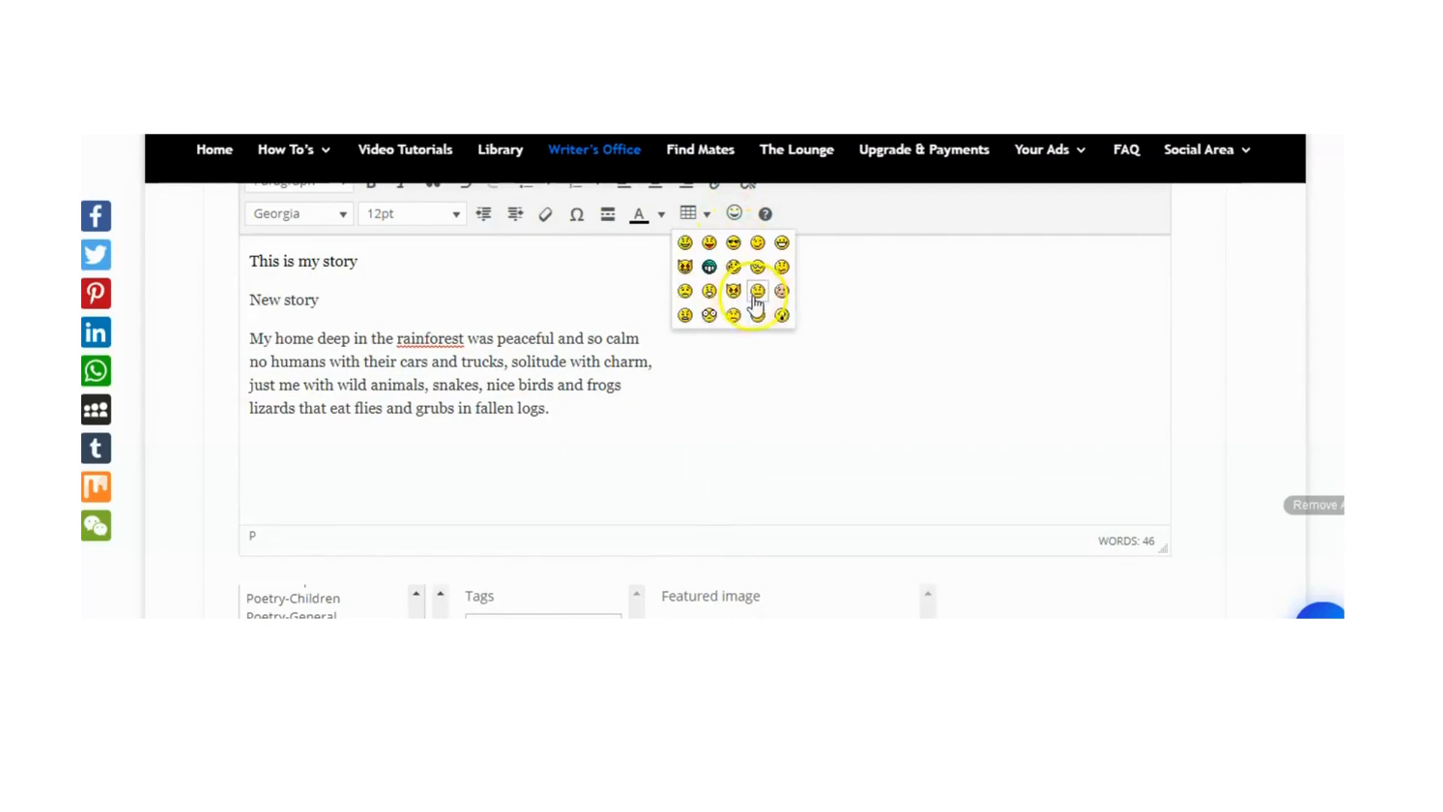
{"action": "left_click", "coordinate": [734, 242]}
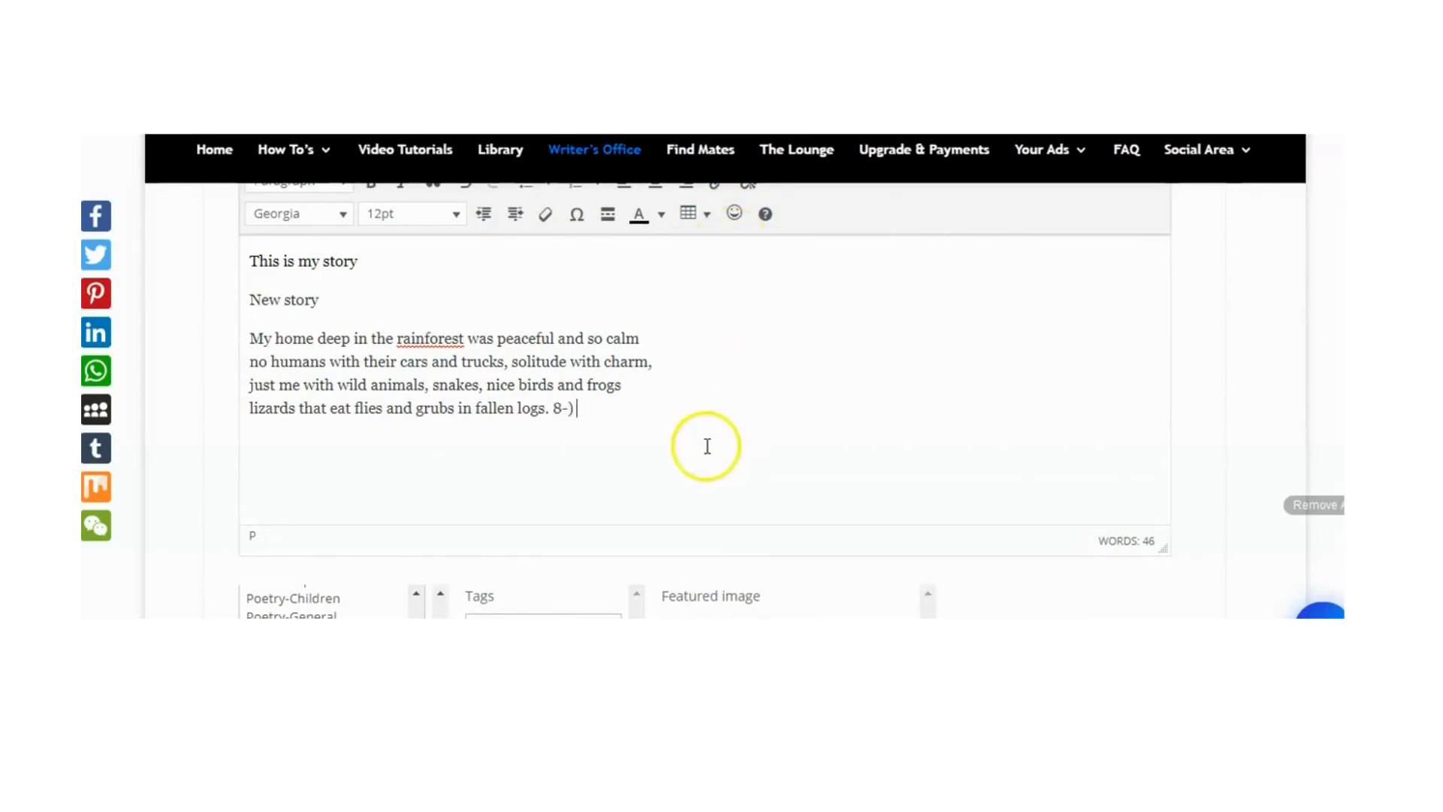
- Switch the post's category to Poetry-Non Fiction and back to Poetry-Humour
{"action": "scroll", "coordinate": [509, 444], "scroll_direction": "down", "scroll_amount": 3}
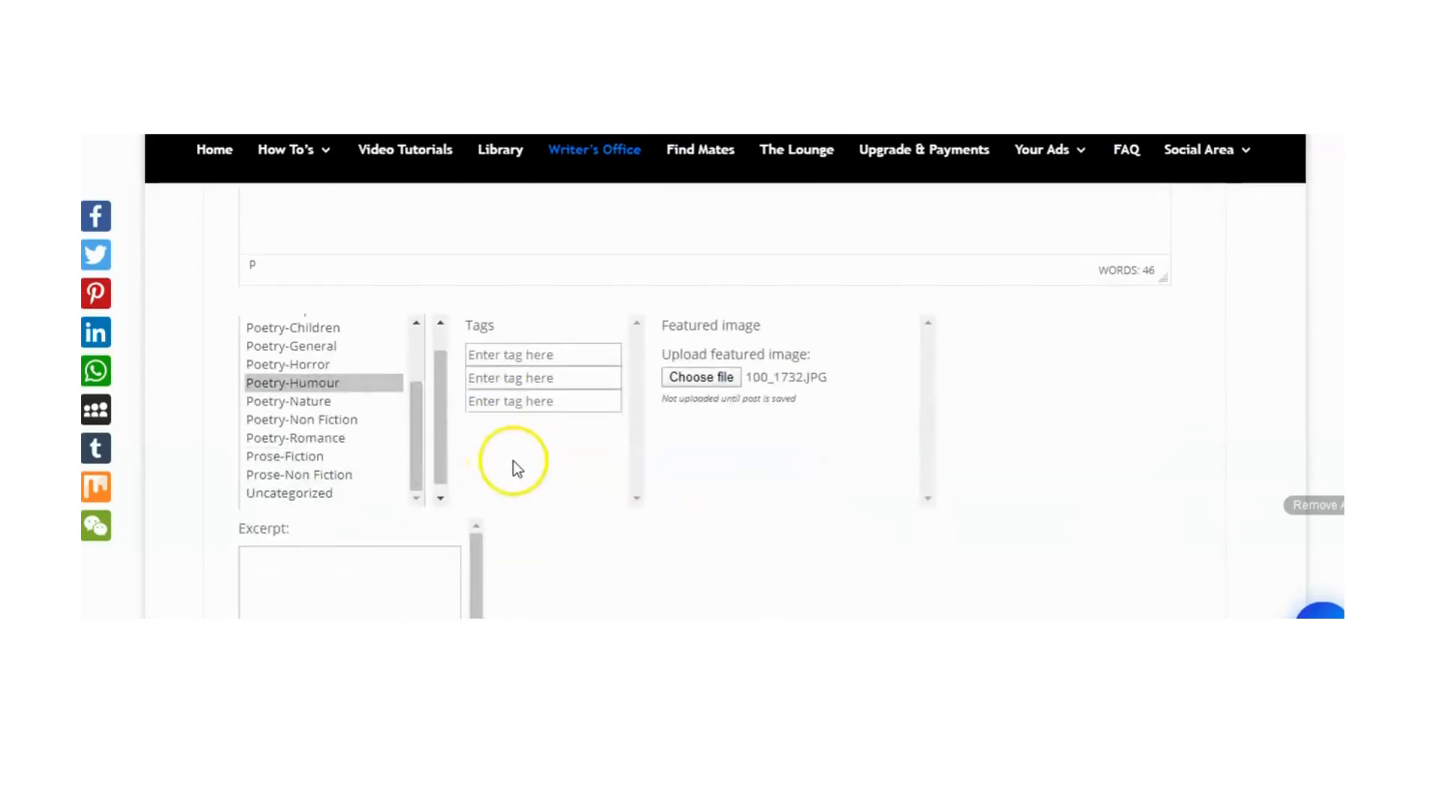
{"action": "scroll", "coordinate": [501, 457], "scroll_direction": "up", "scroll_amount": 2}
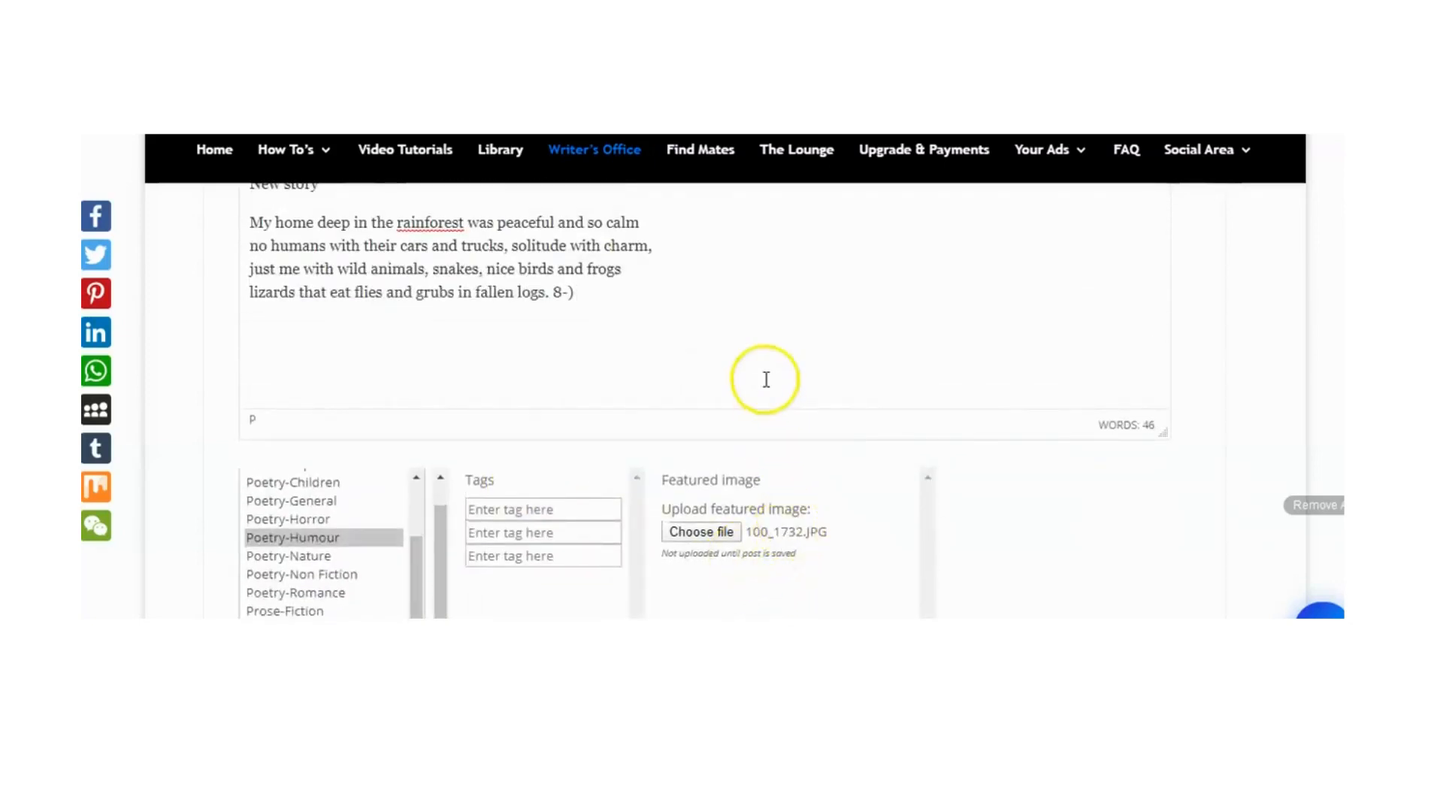
{"action": "scroll", "coordinate": [759, 387], "scroll_direction": "up", "scroll_amount": 6}
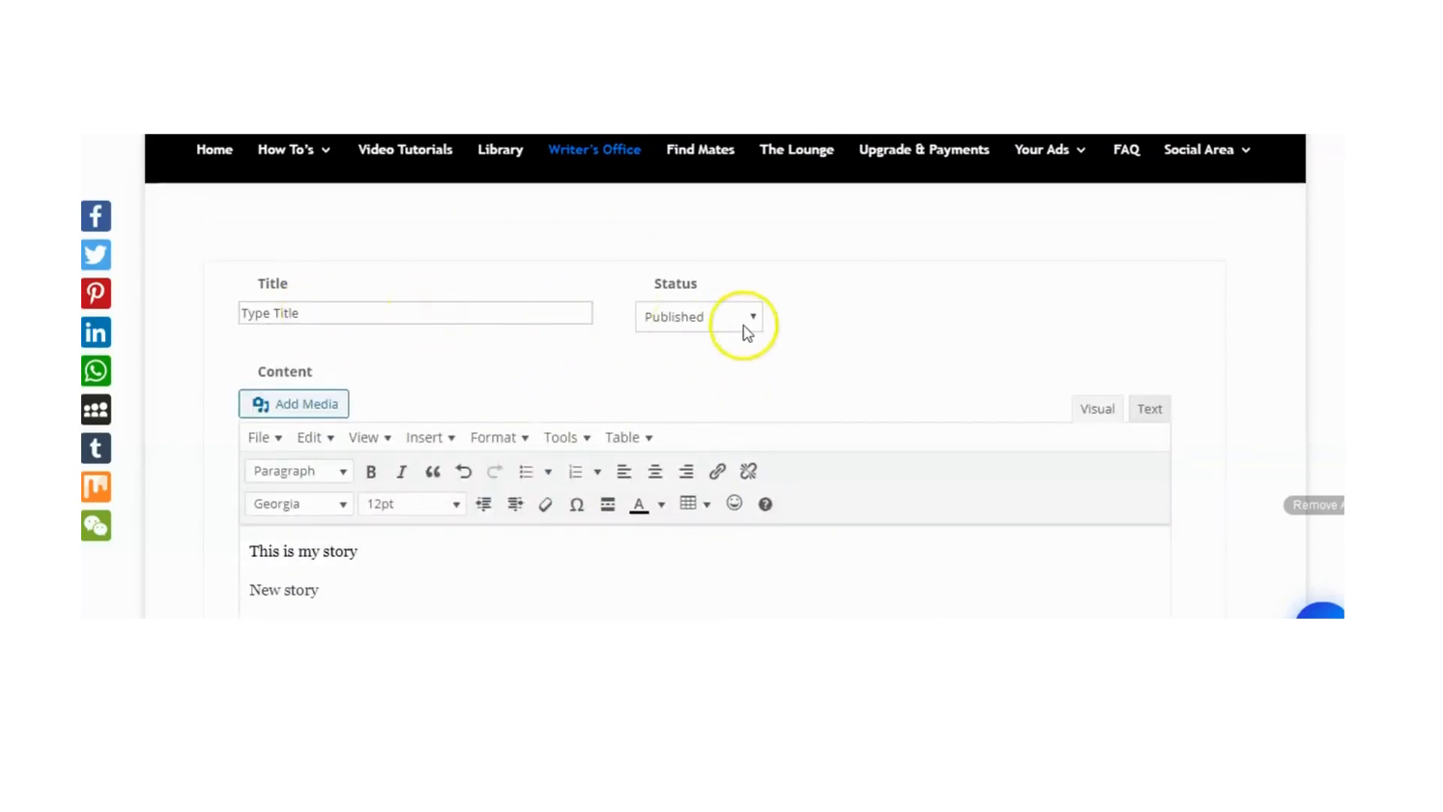
{"action": "scroll", "coordinate": [730, 349], "scroll_direction": "down", "scroll_amount": 4}
{"action": "scroll", "coordinate": [728, 348], "scroll_direction": "up", "scroll_amount": 1}
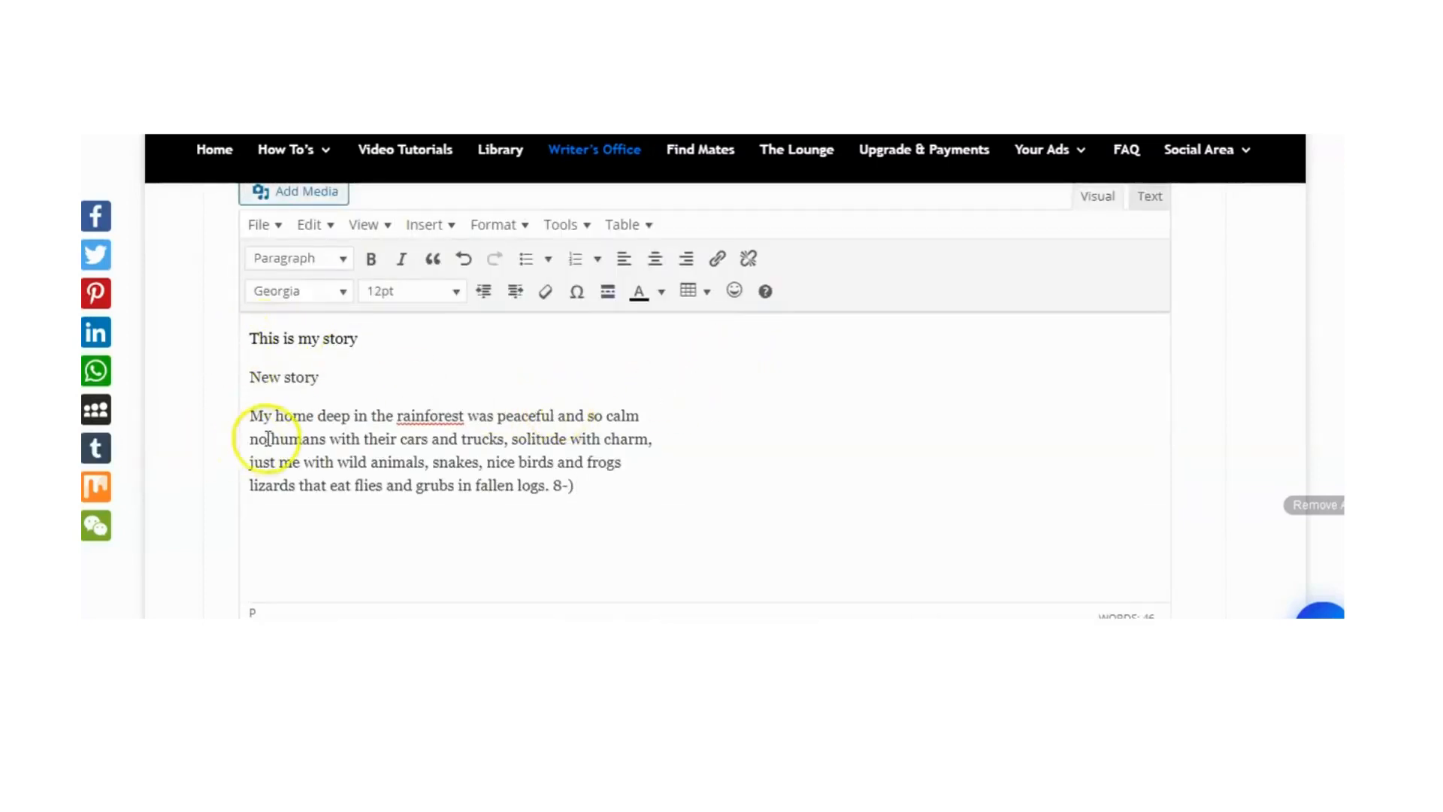
{"action": "scroll", "coordinate": [524, 471], "scroll_direction": "down", "scroll_amount": 3}
{"action": "scroll", "coordinate": [523, 470], "scroll_direction": "down", "scroll_amount": 2}
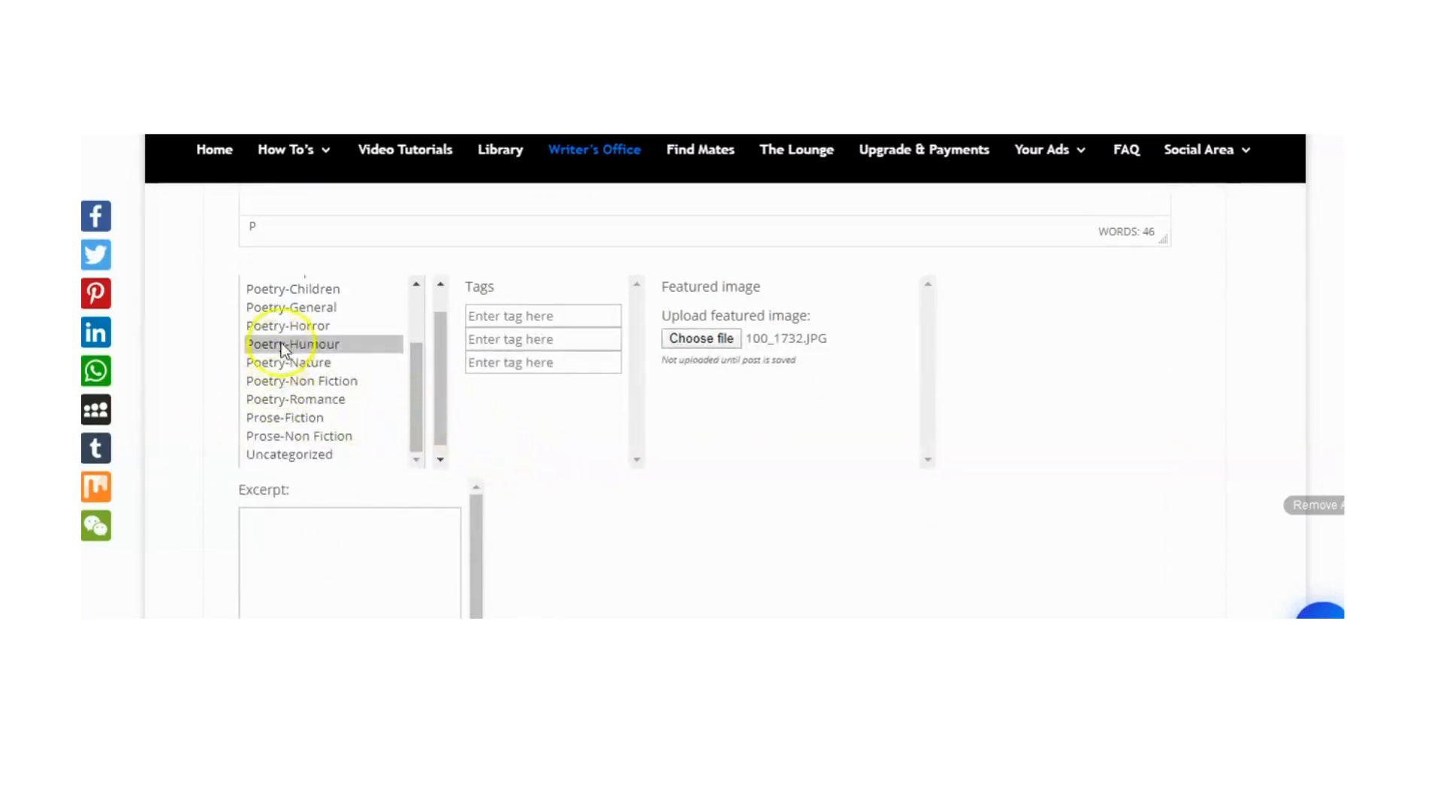
{"action": "left_click", "coordinate": [287, 380]}
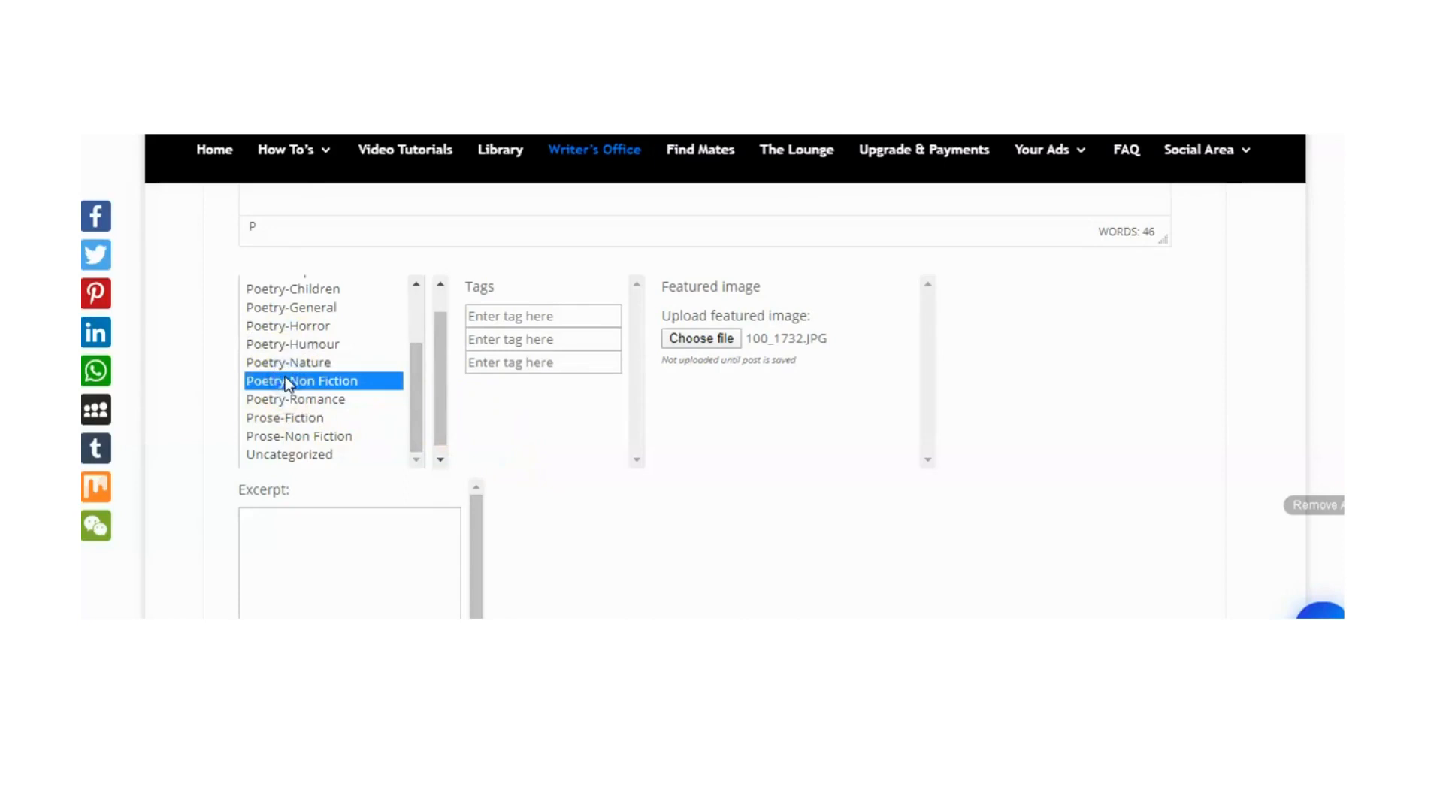
{"action": "left_click", "coordinate": [290, 343]}
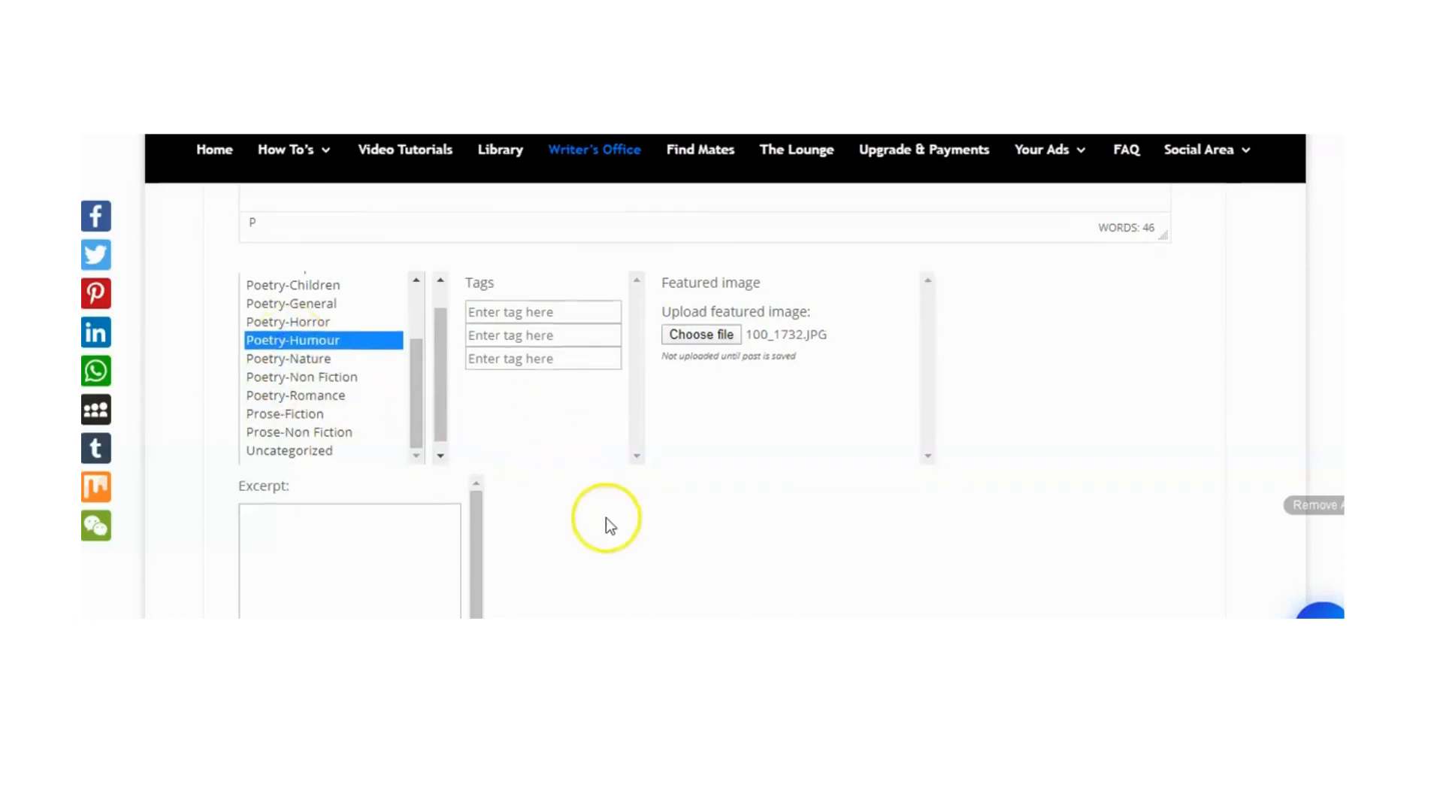
- Check the completed post form, save the post with the Published status and go to the Library
{"action": "scroll", "coordinate": [605, 517], "scroll_direction": "down", "scroll_amount": 3}
{"action": "scroll", "coordinate": [604, 515], "scroll_direction": "up", "scroll_amount": 6}
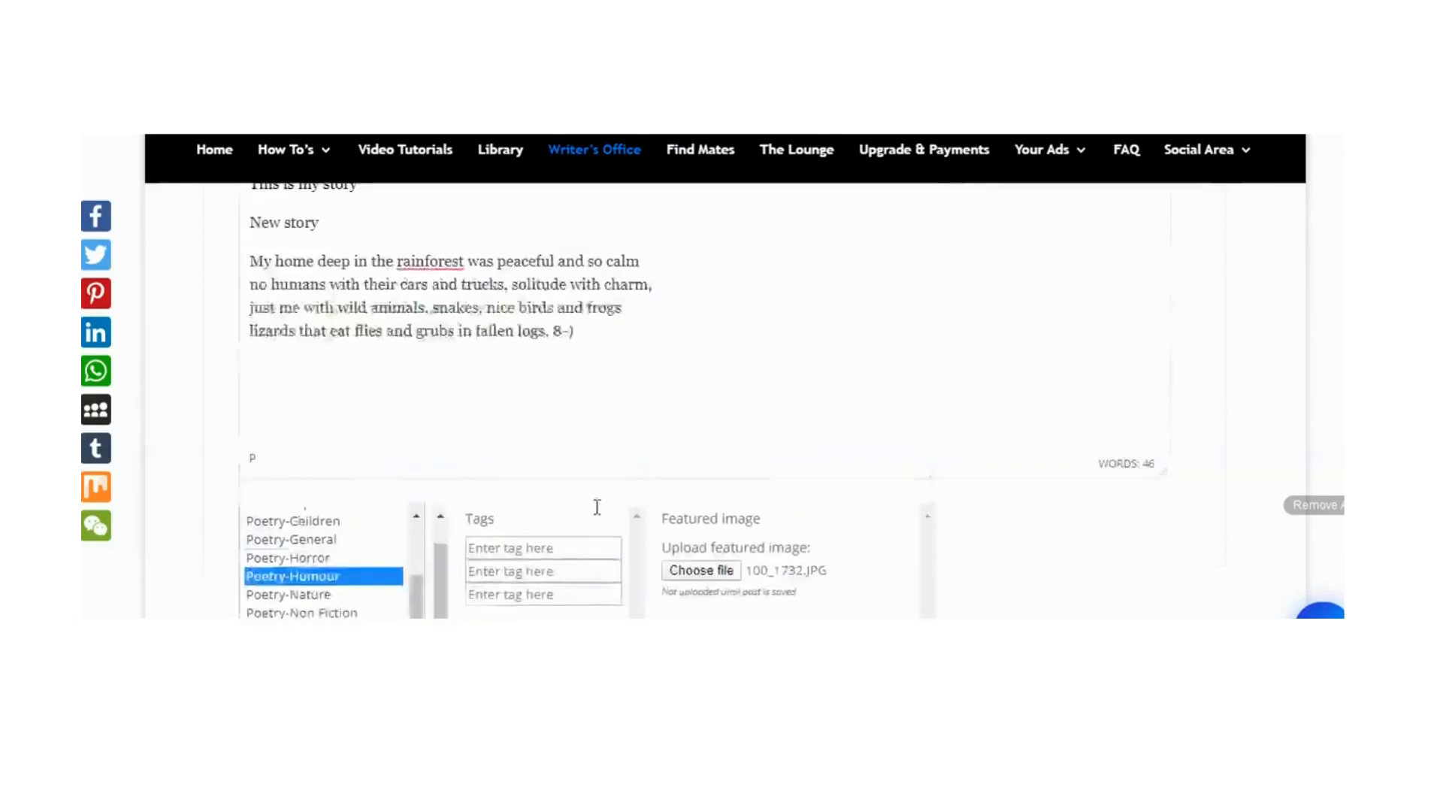
{"action": "scroll", "coordinate": [597, 508], "scroll_direction": "up", "scroll_amount": 5}
{"action": "left_click", "coordinate": [463, 373]}
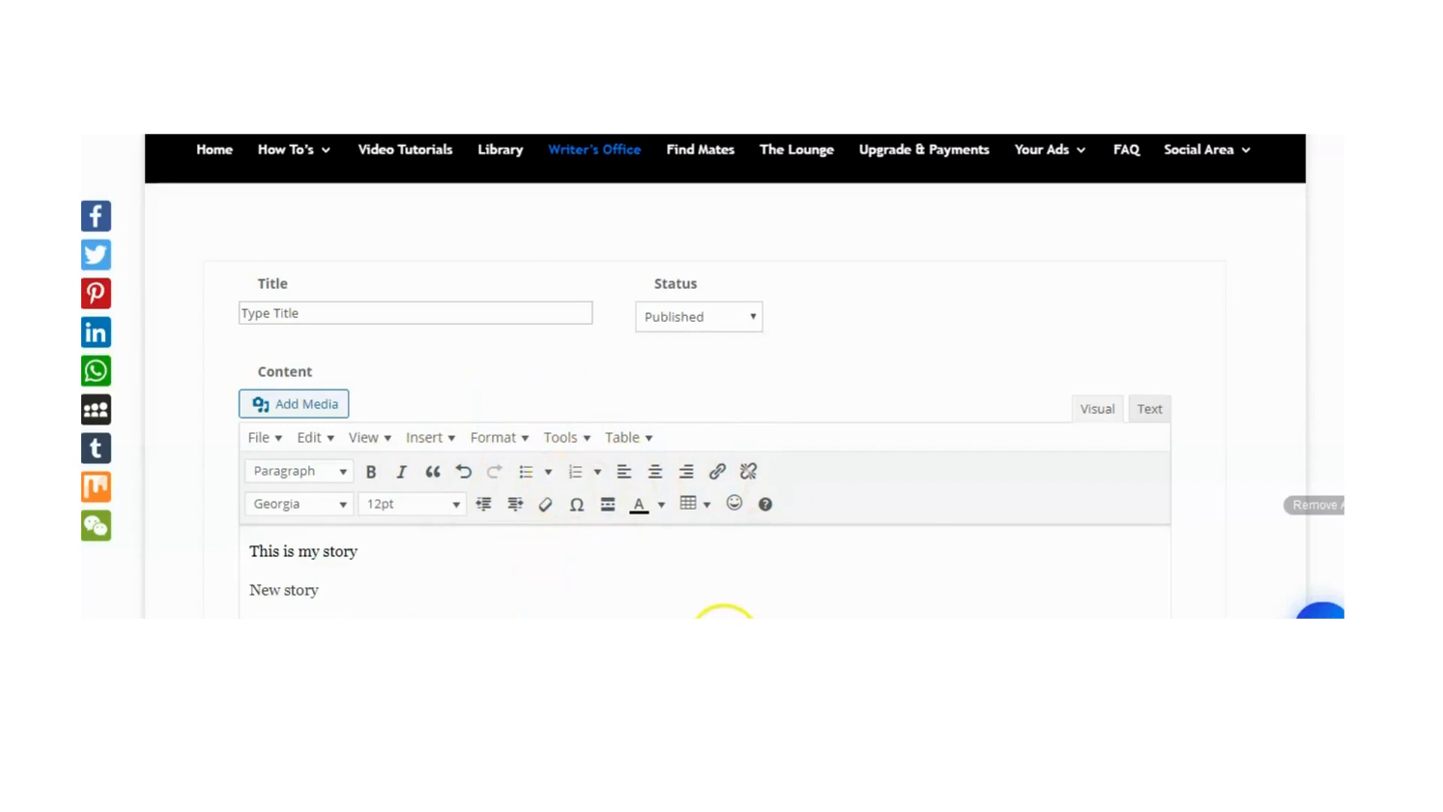
{"action": "scroll", "coordinate": [696, 588], "scroll_direction": "down", "scroll_amount": 10}
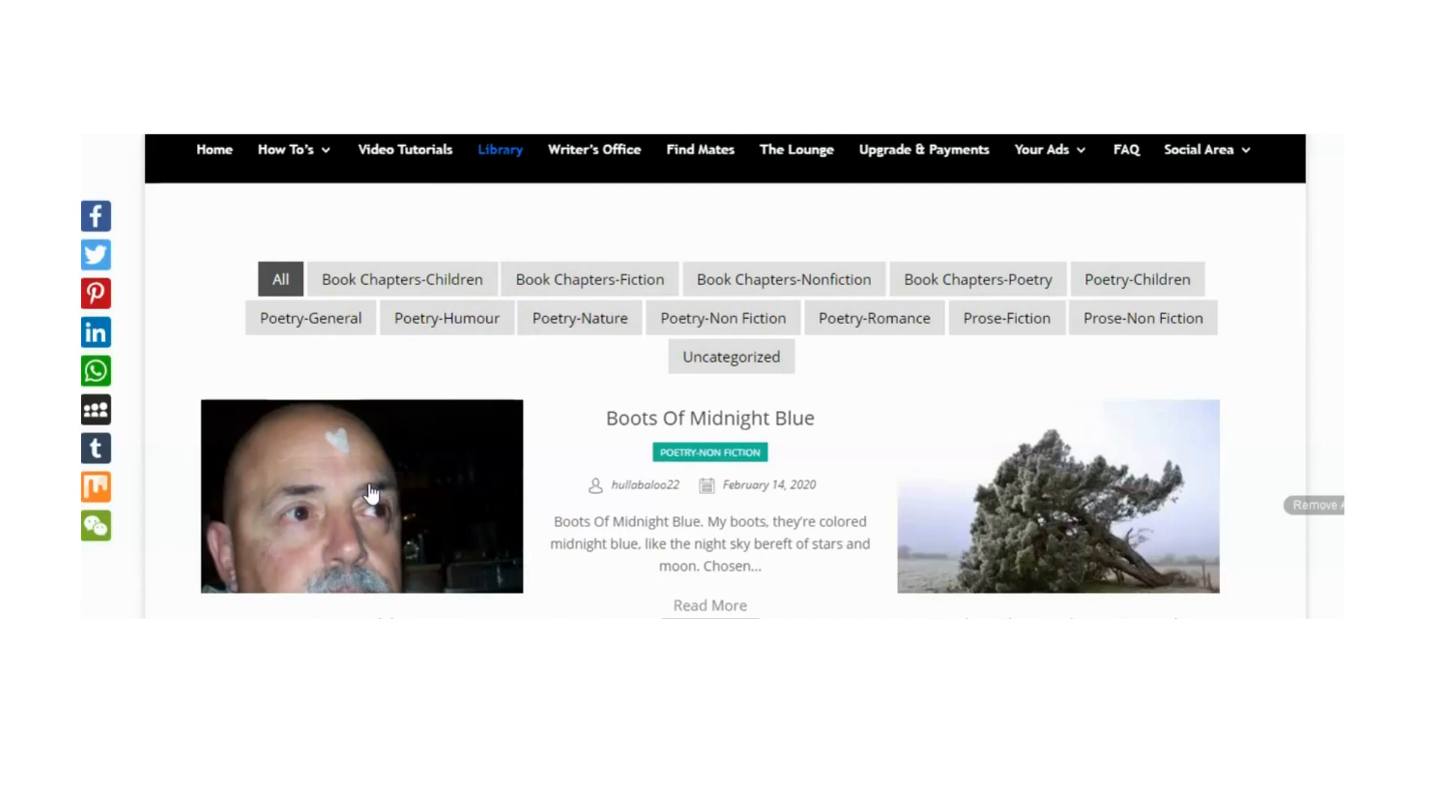
- Open the new post from the Library and check its title, category, poem text, emoticon and author profile
{"action": "left_click", "coordinate": [364, 475]}
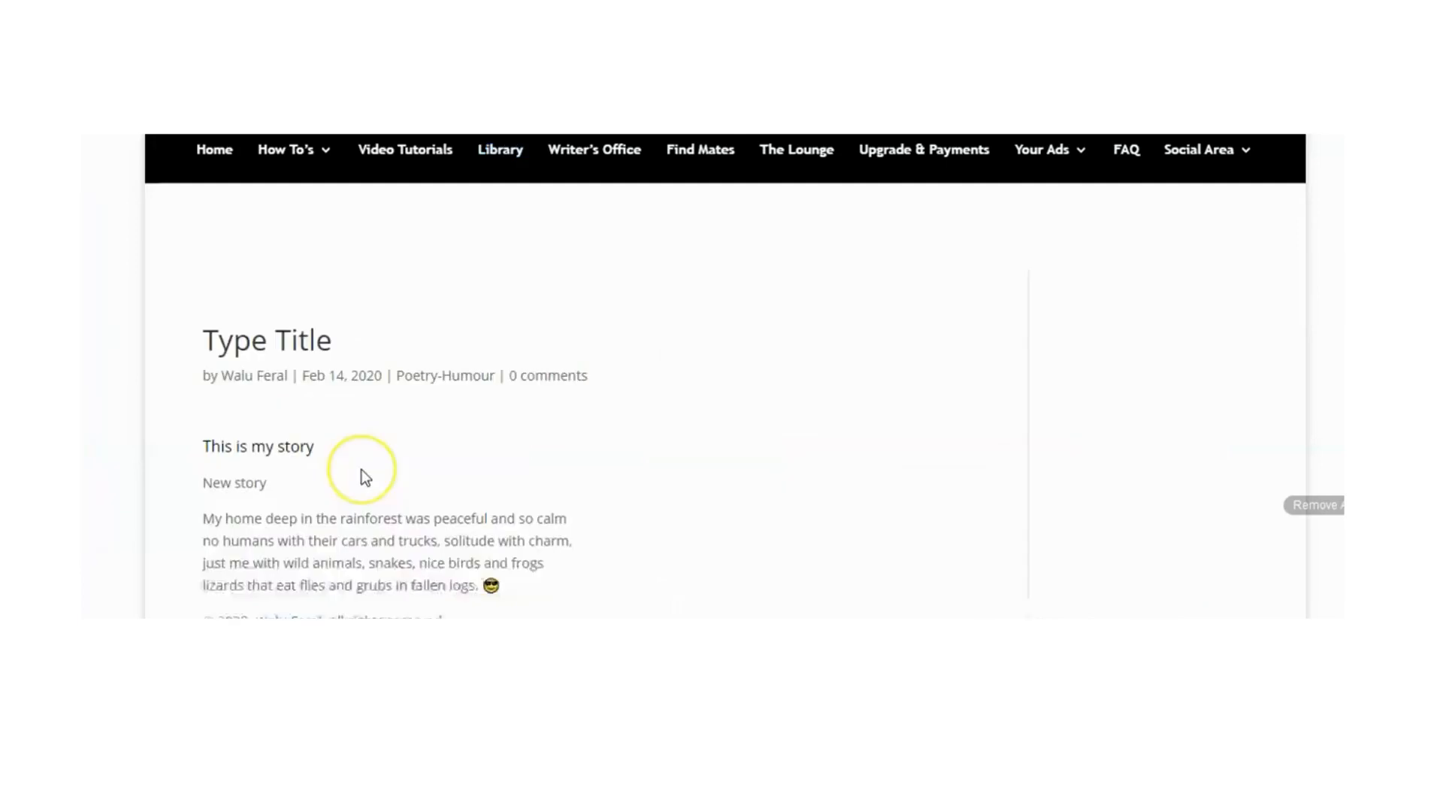
{"action": "scroll", "coordinate": [362, 469], "scroll_direction": "down", "scroll_amount": 1}
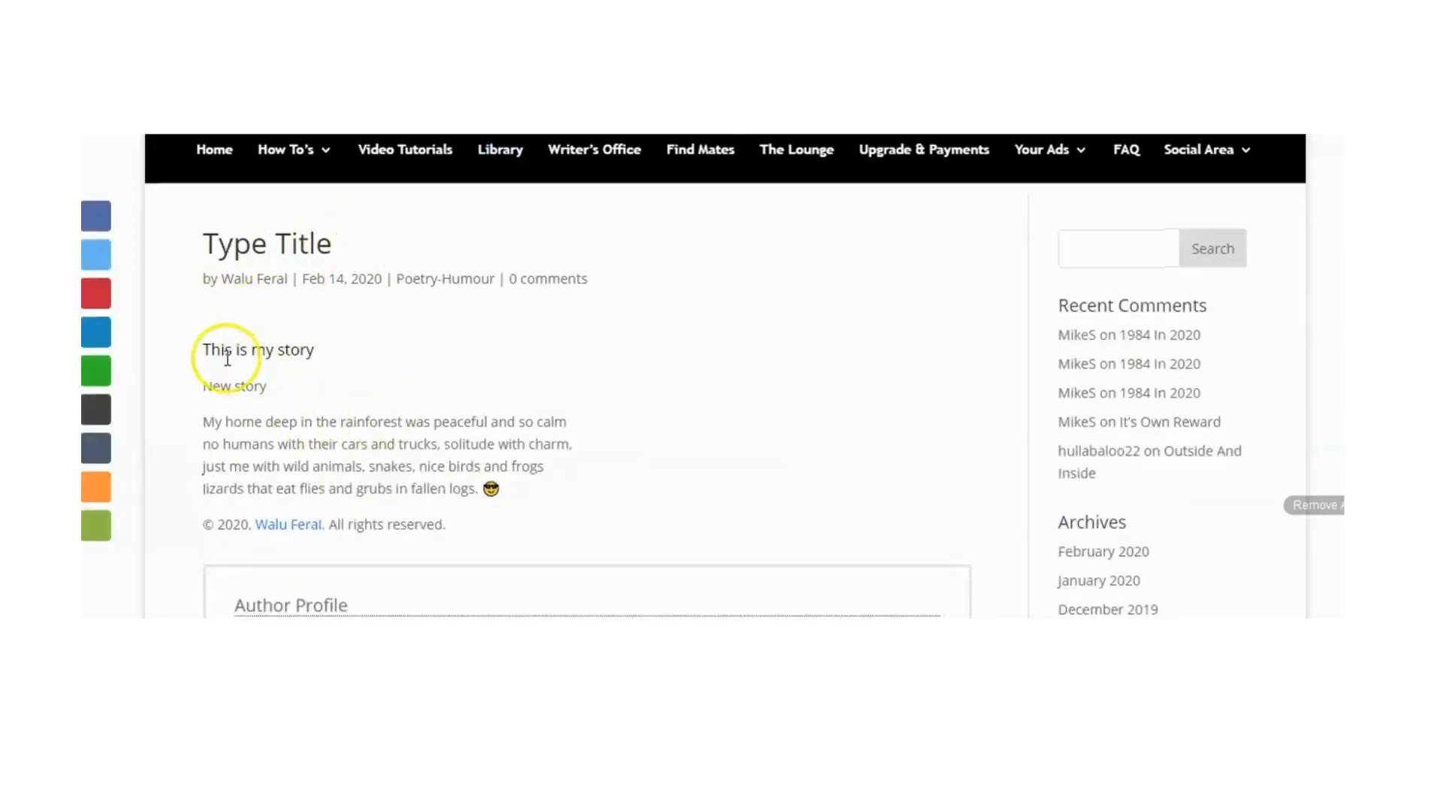
{"action": "scroll", "coordinate": [306, 448], "scroll_direction": "down", "scroll_amount": 2}
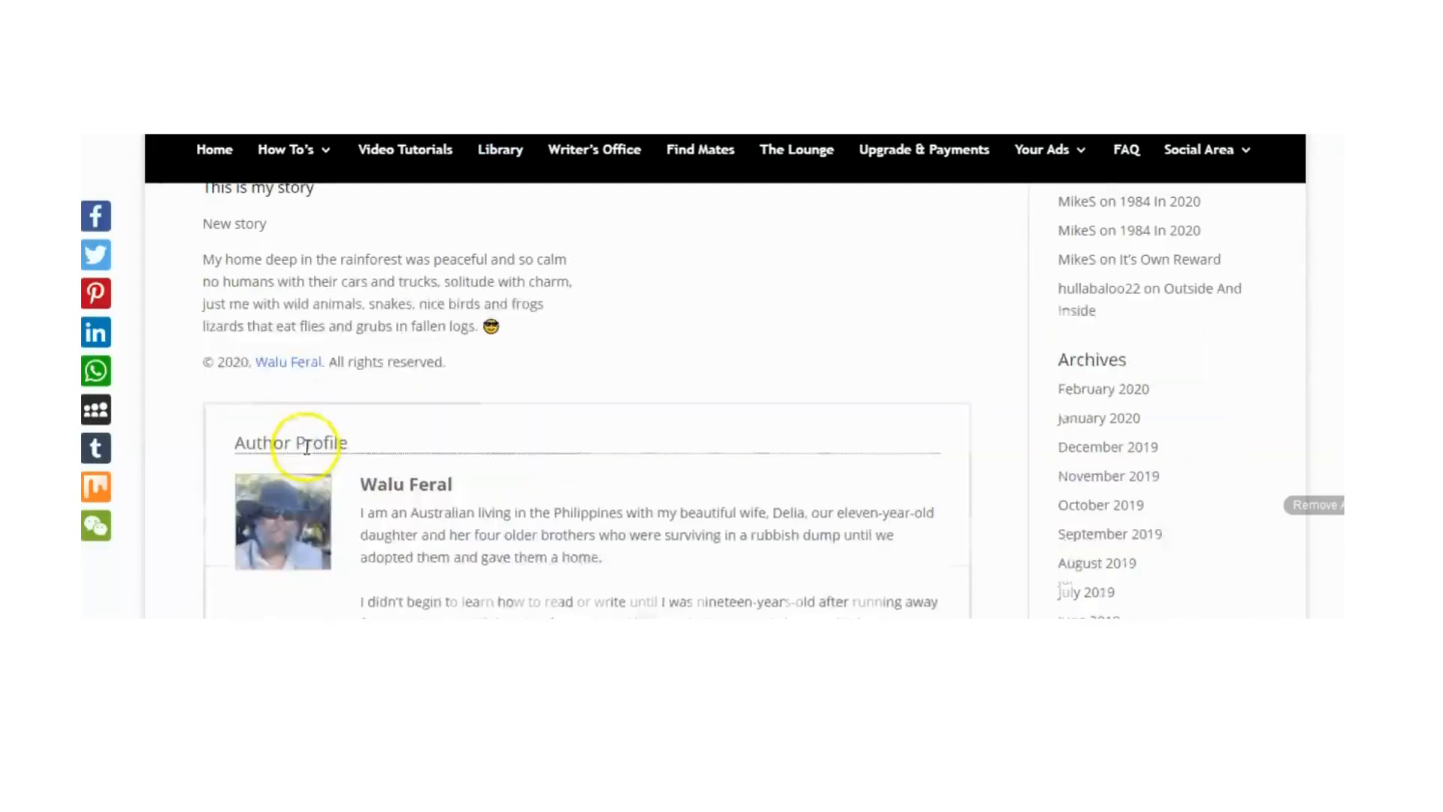
{"action": "scroll", "coordinate": [471, 280], "scroll_direction": "down", "scroll_amount": 2}
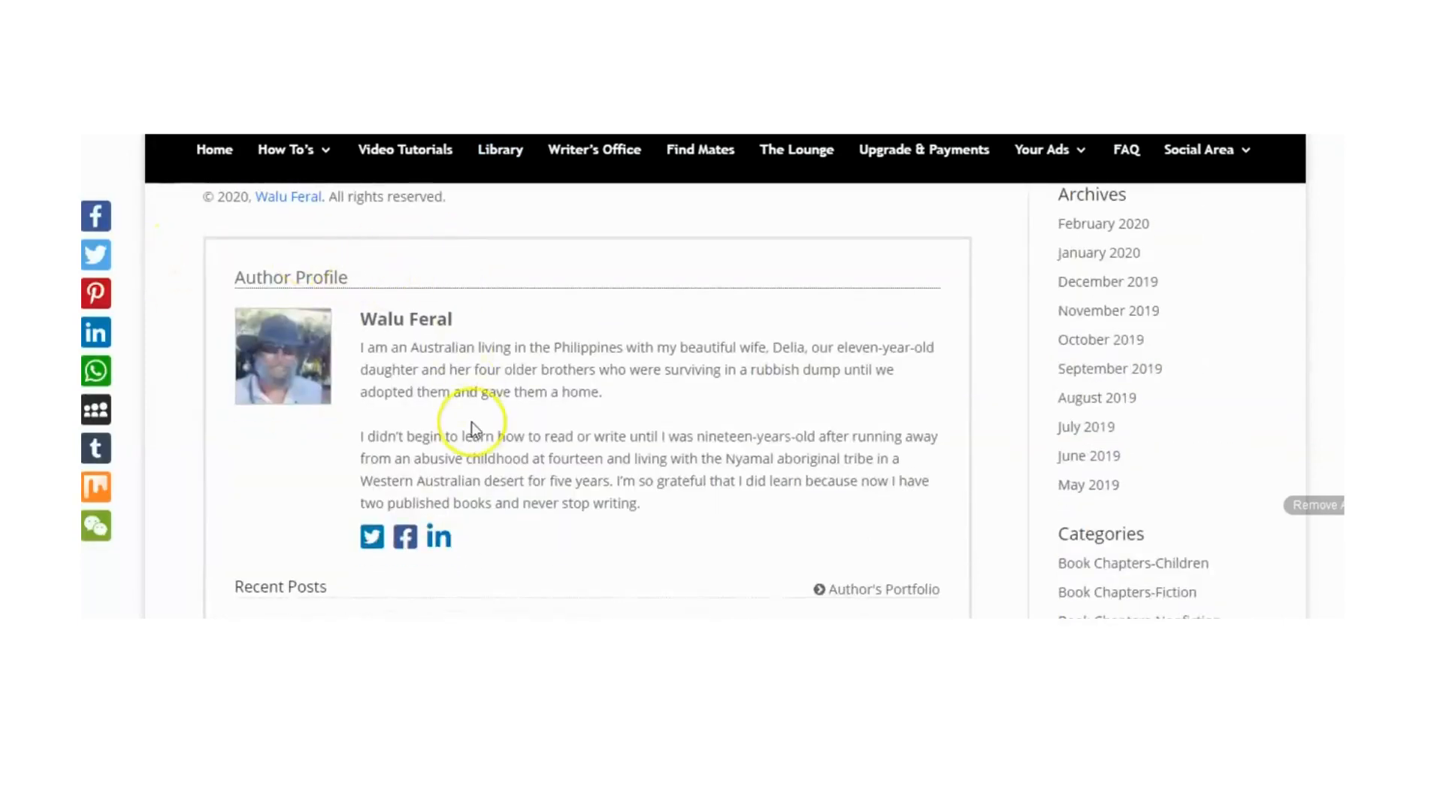
{"action": "scroll", "coordinate": [472, 429], "scroll_direction": "up", "scroll_amount": 4}
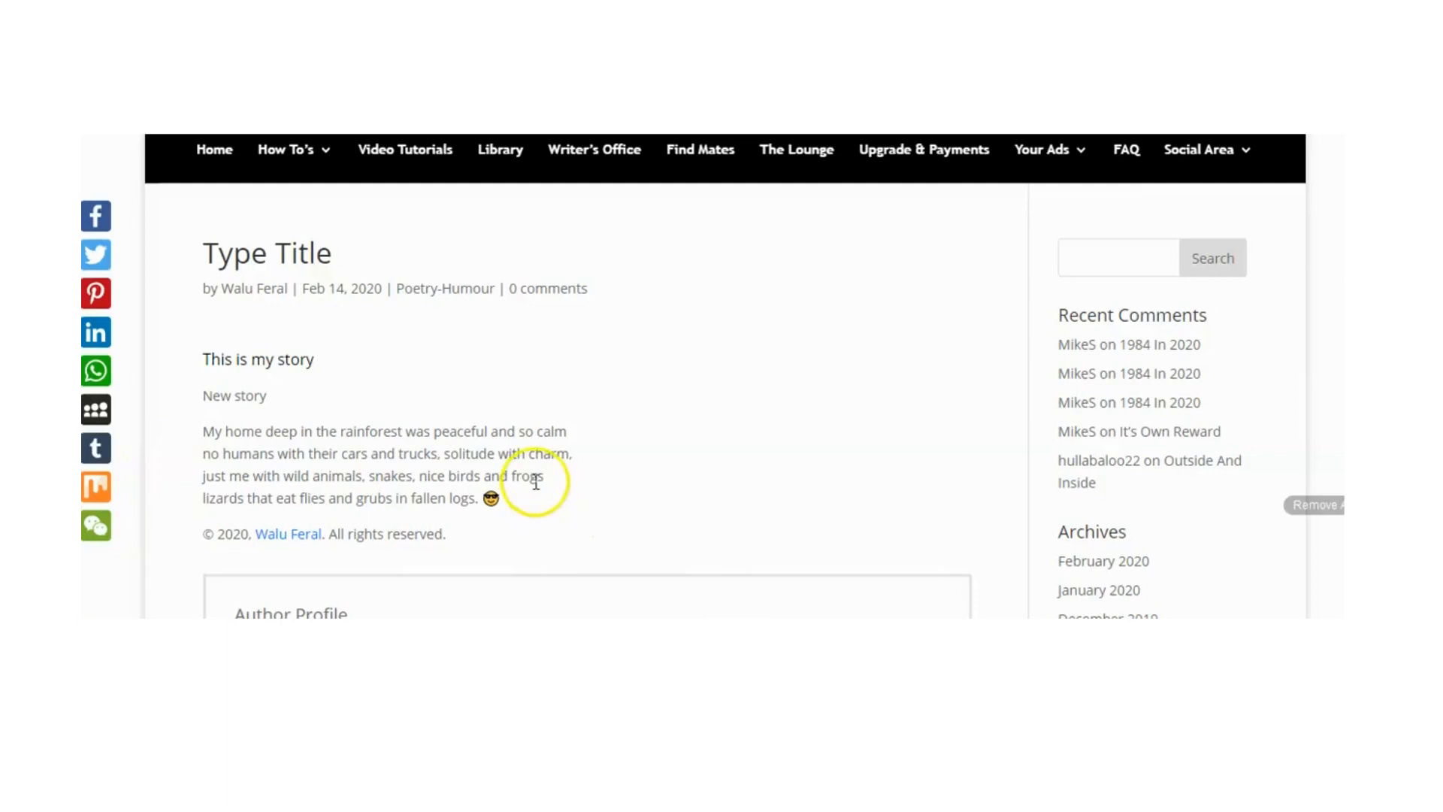
{"action": "scroll", "coordinate": [538, 483], "scroll_direction": "down", "scroll_amount": 6}
{"action": "scroll", "coordinate": [542, 489], "scroll_direction": "up", "scroll_amount": 4}
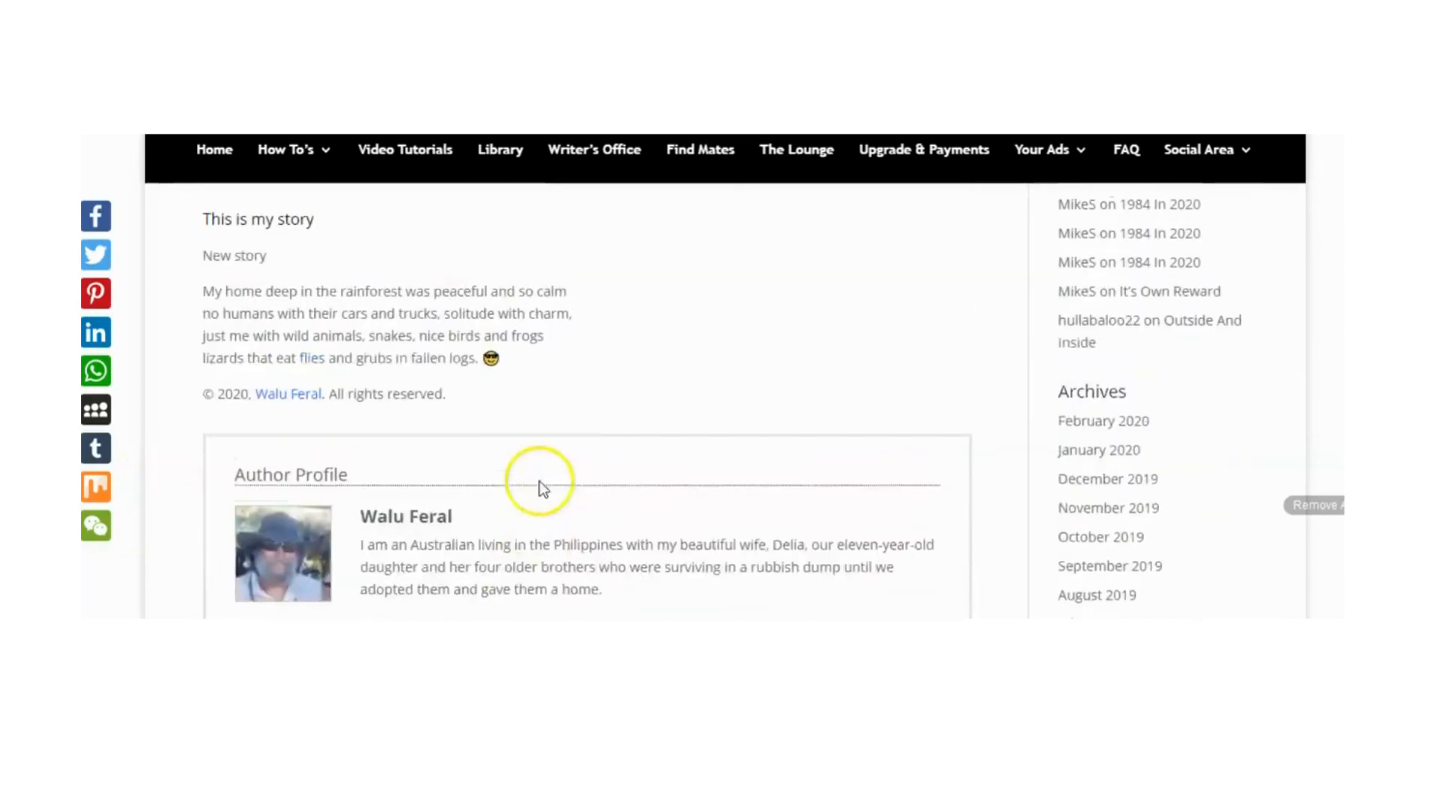
{"action": "scroll", "coordinate": [541, 487], "scroll_direction": "up", "scroll_amount": 1}
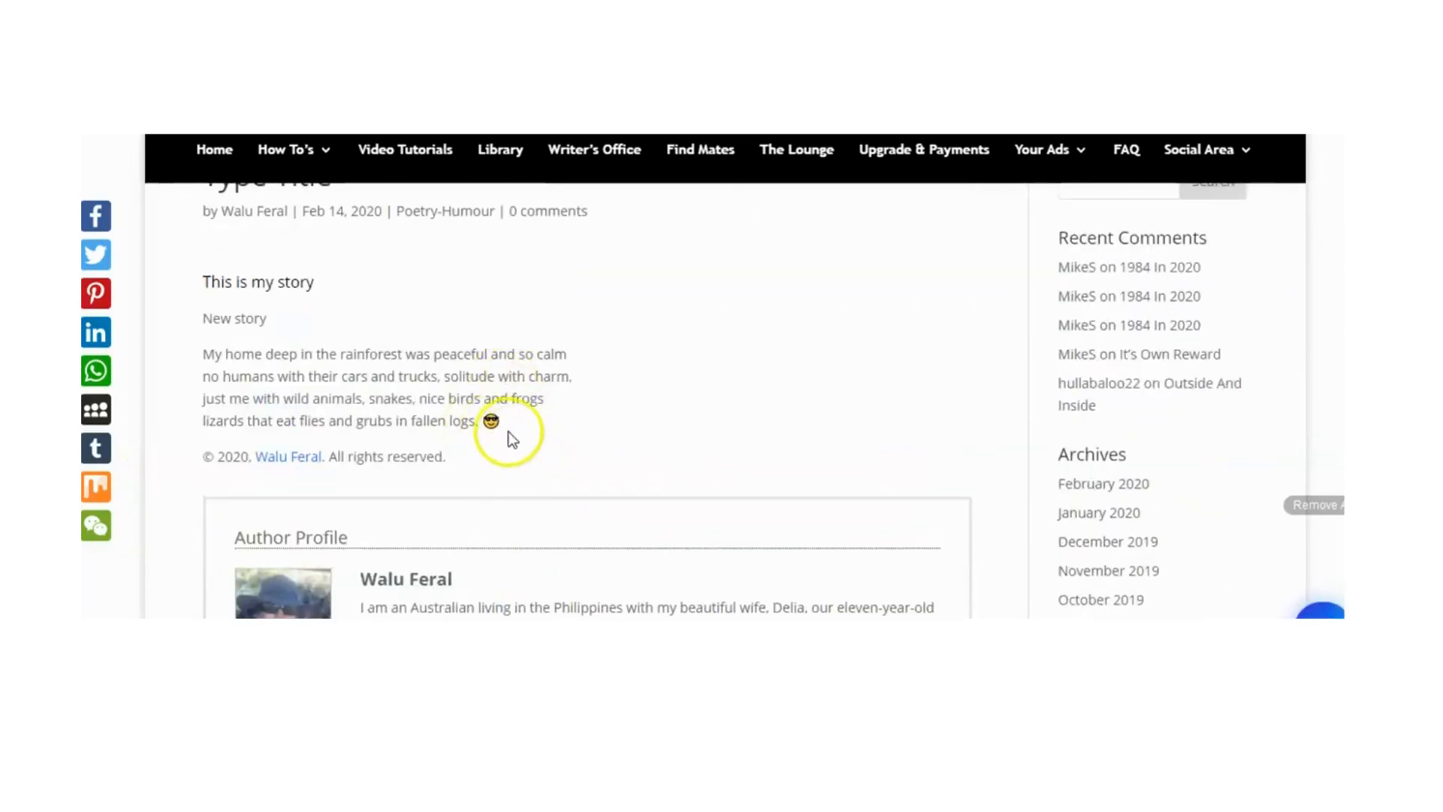
- Look through the author's recent posts and the comment section below the post, and return to the poem
{"action": "scroll", "coordinate": [547, 451], "scroll_direction": "down", "scroll_amount": 8}
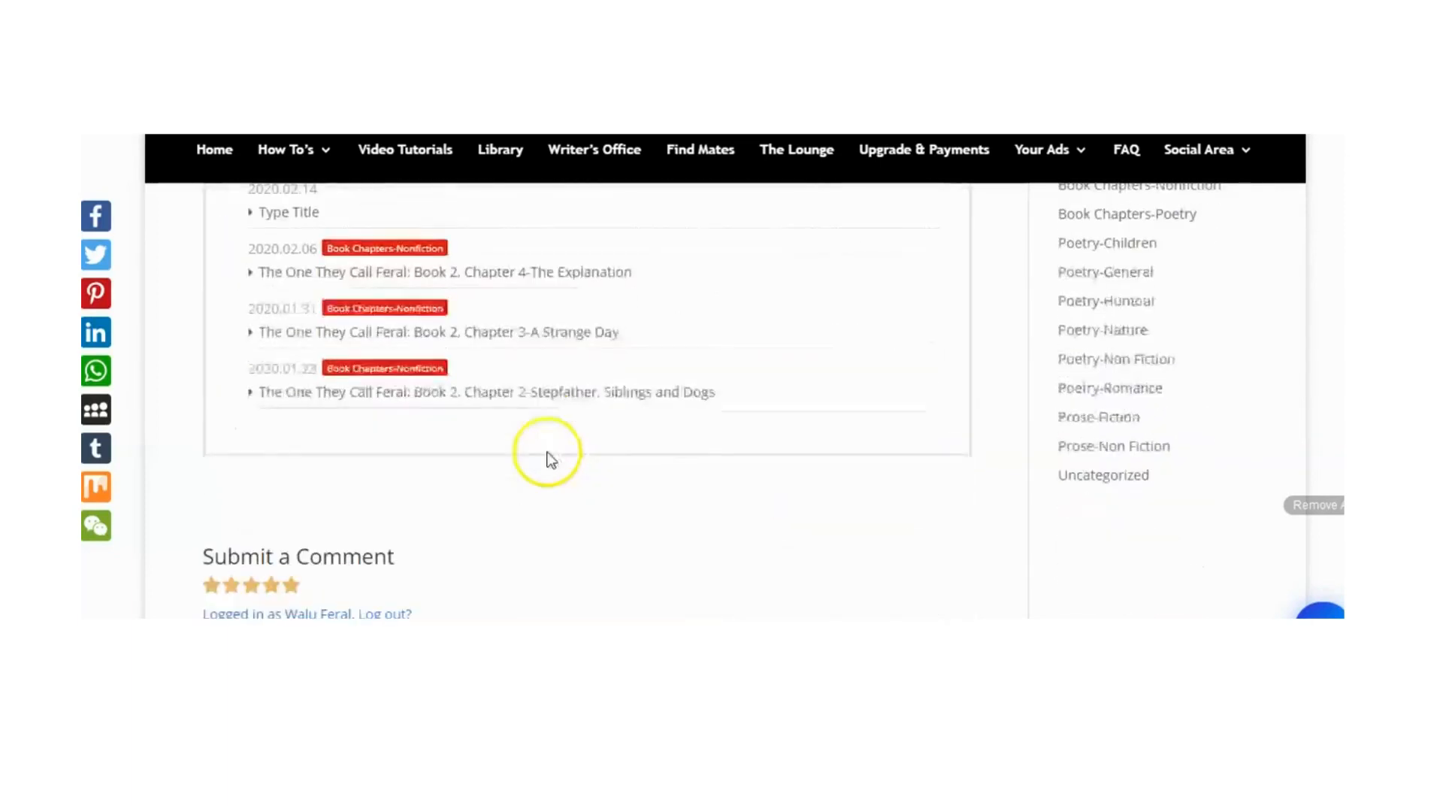
{"action": "scroll", "coordinate": [548, 455], "scroll_direction": "down", "scroll_amount": 4}
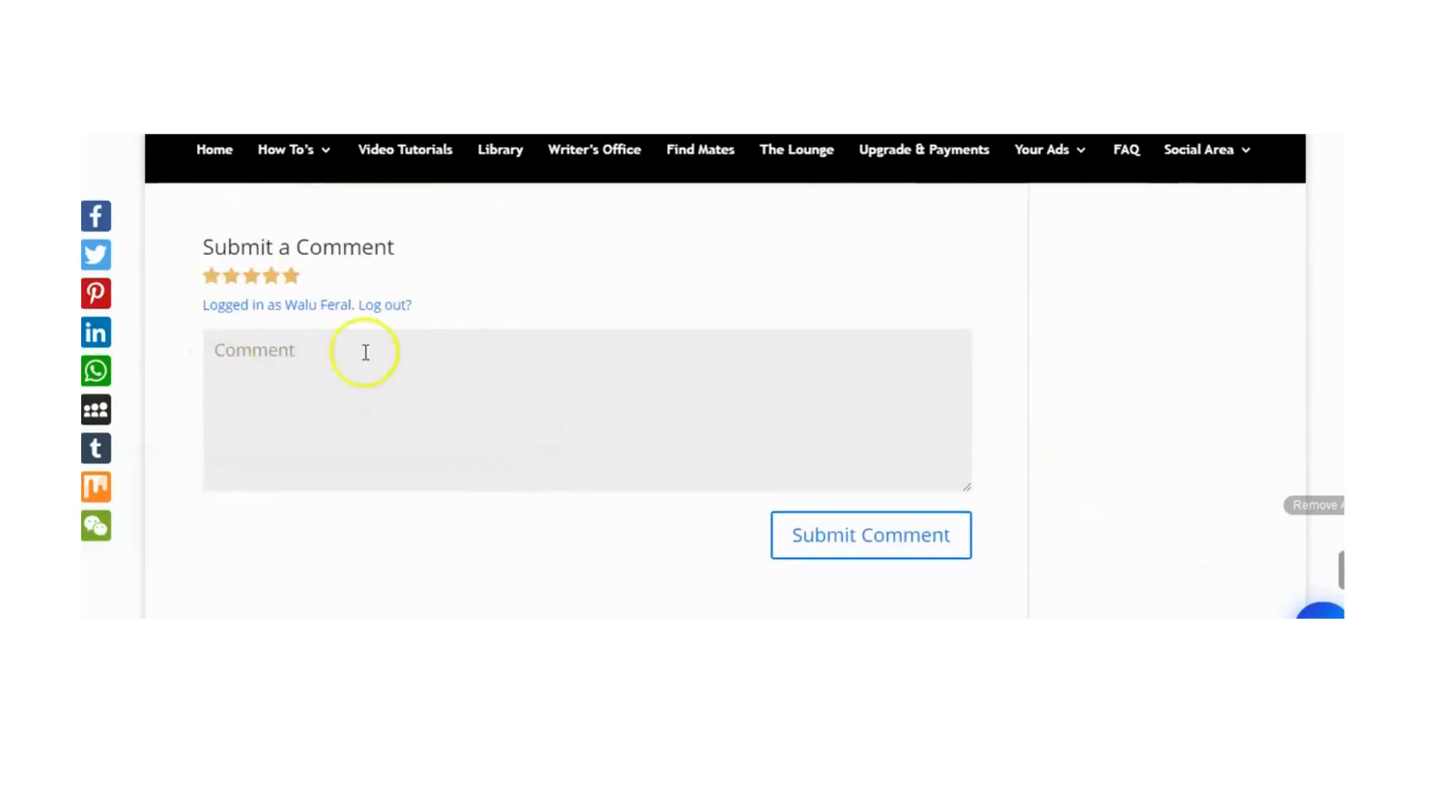
{"action": "scroll", "coordinate": [564, 386], "scroll_direction": "up", "scroll_amount": 6}
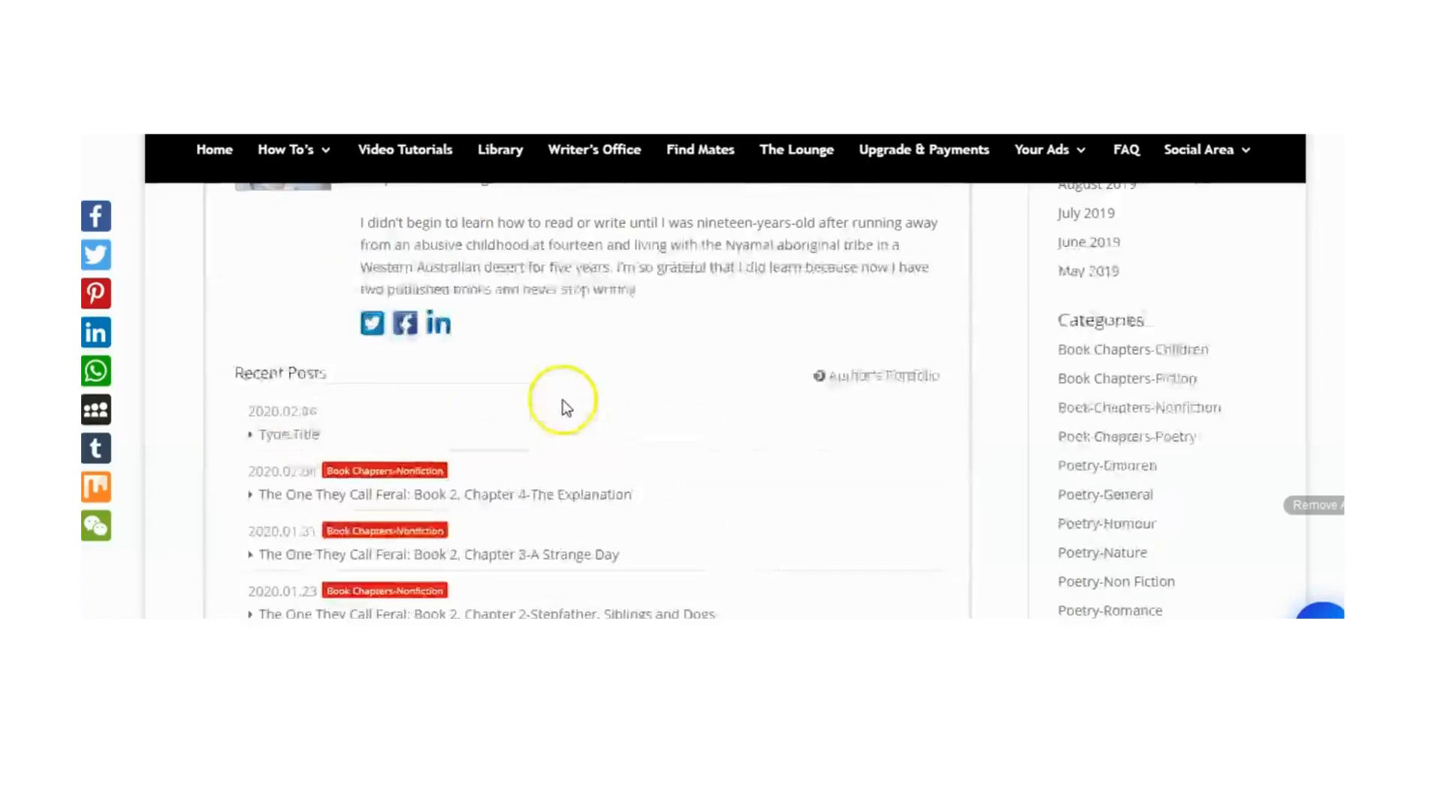
{"action": "scroll", "coordinate": [566, 406], "scroll_direction": "up", "scroll_amount": 5}
{"action": "scroll", "coordinate": [590, 409], "scroll_direction": "up", "scroll_amount": 1}
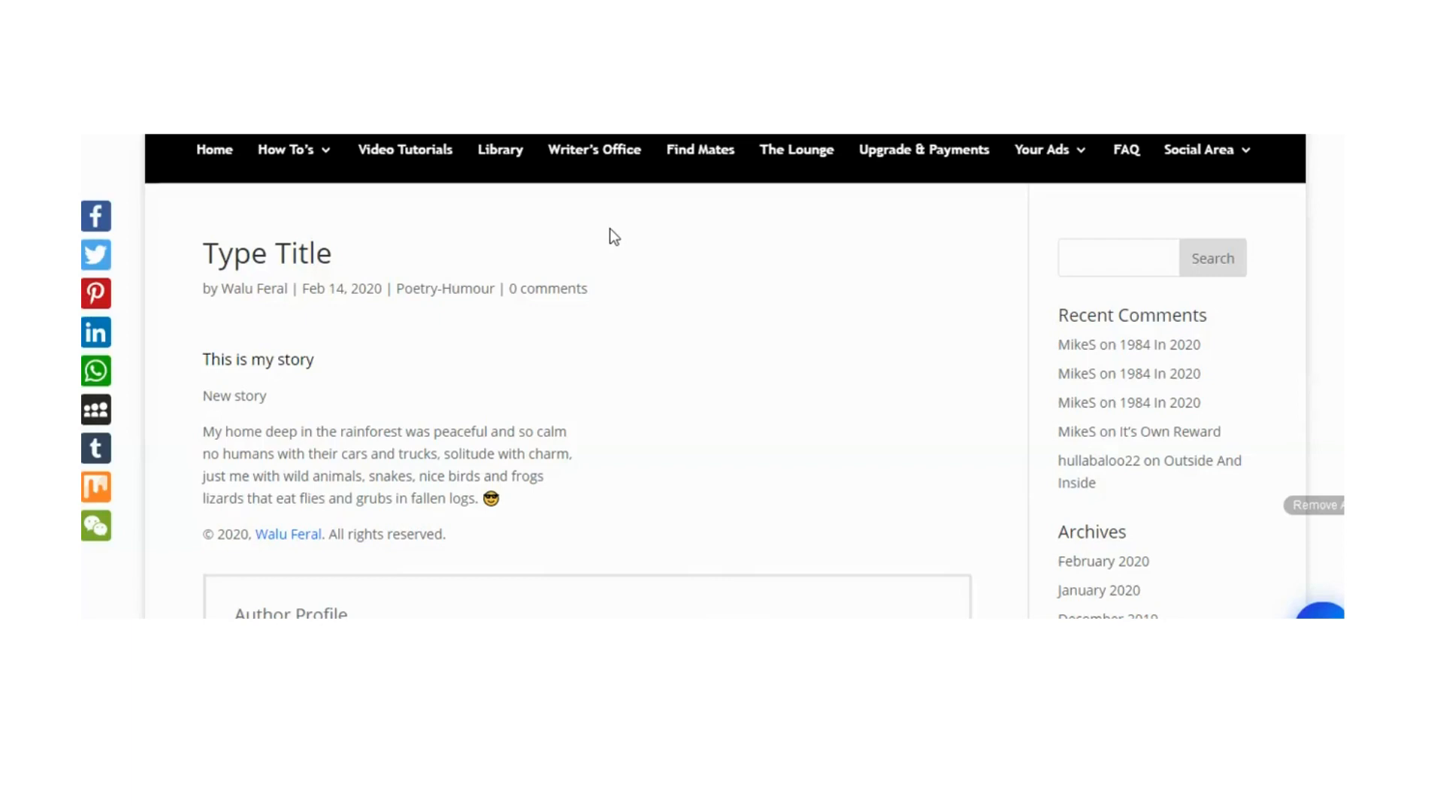
{"action": "scroll", "coordinate": [611, 228], "scroll_direction": "down", "scroll_amount": 1}
{"action": "left_click", "coordinate": [568, 223]}
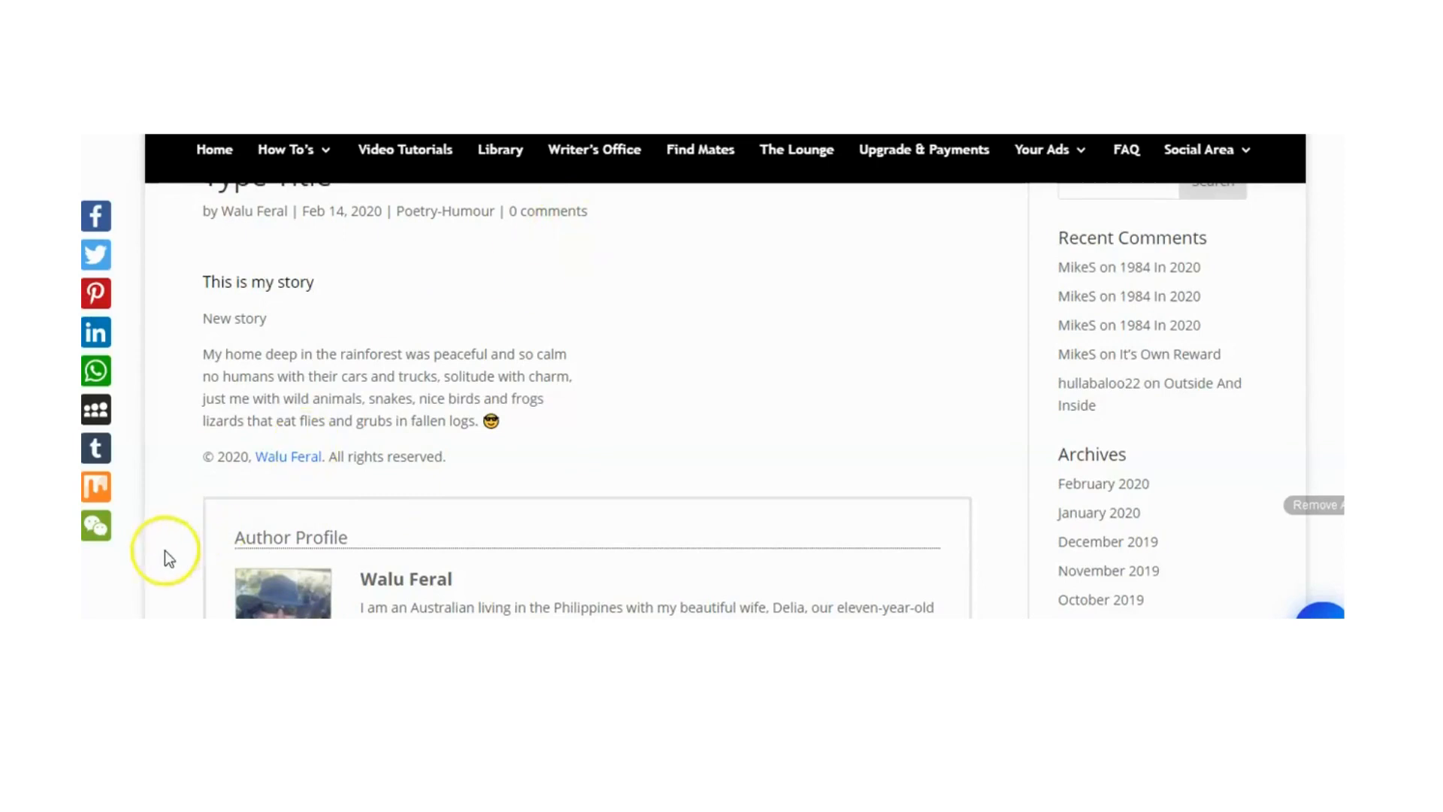